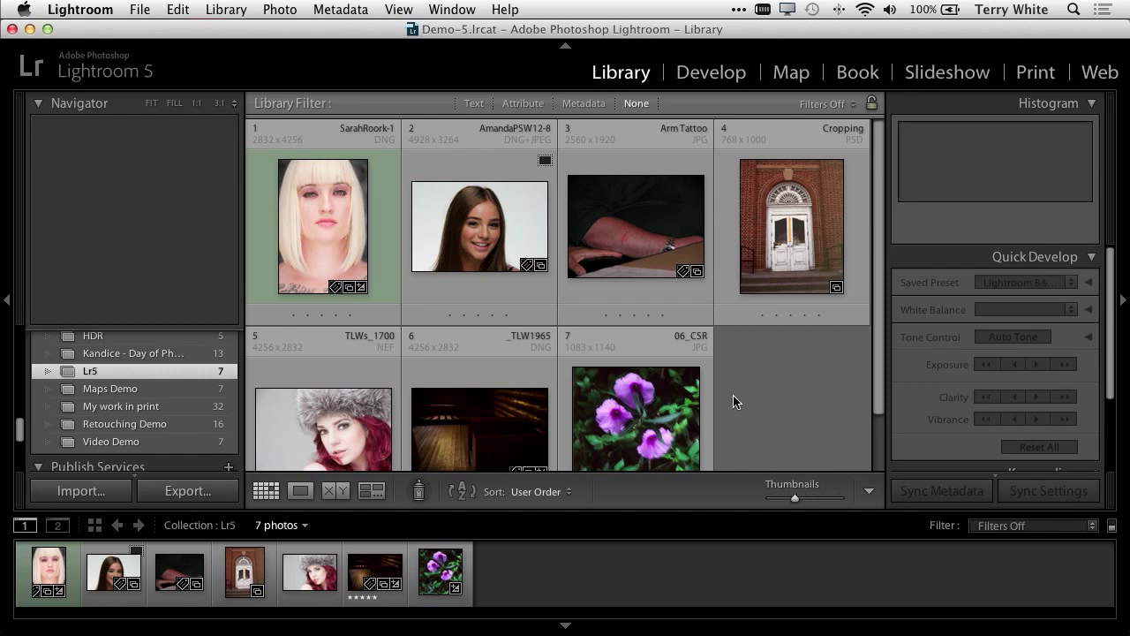
Step: Open the church door photo Cropping.psd in the Develop module and expand Lens Corrections
click(792, 256)
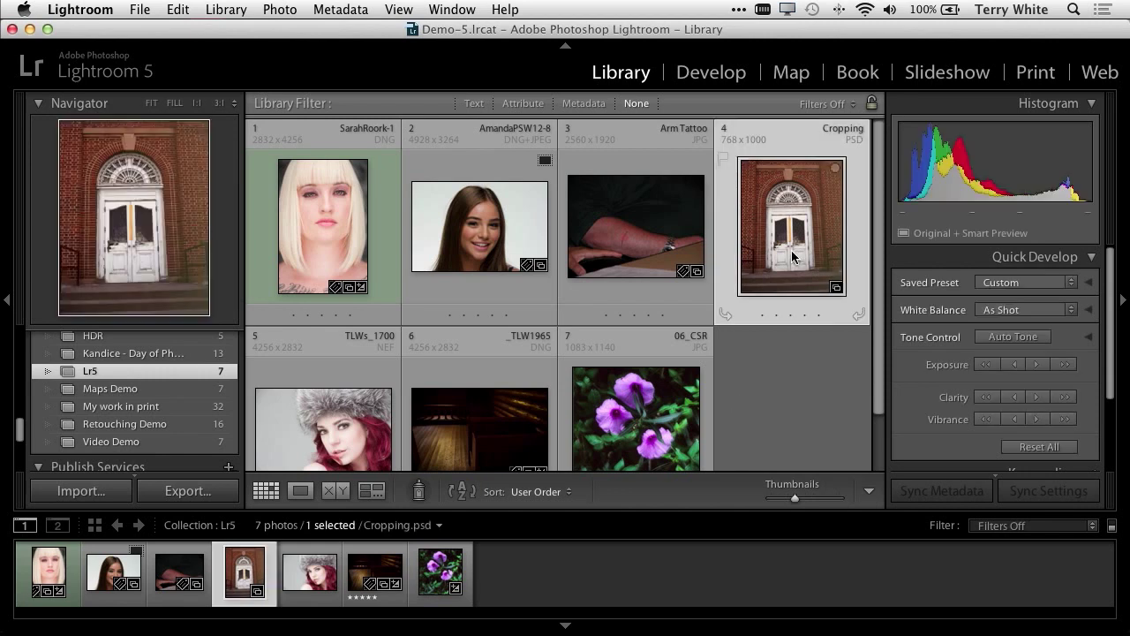
click(710, 73)
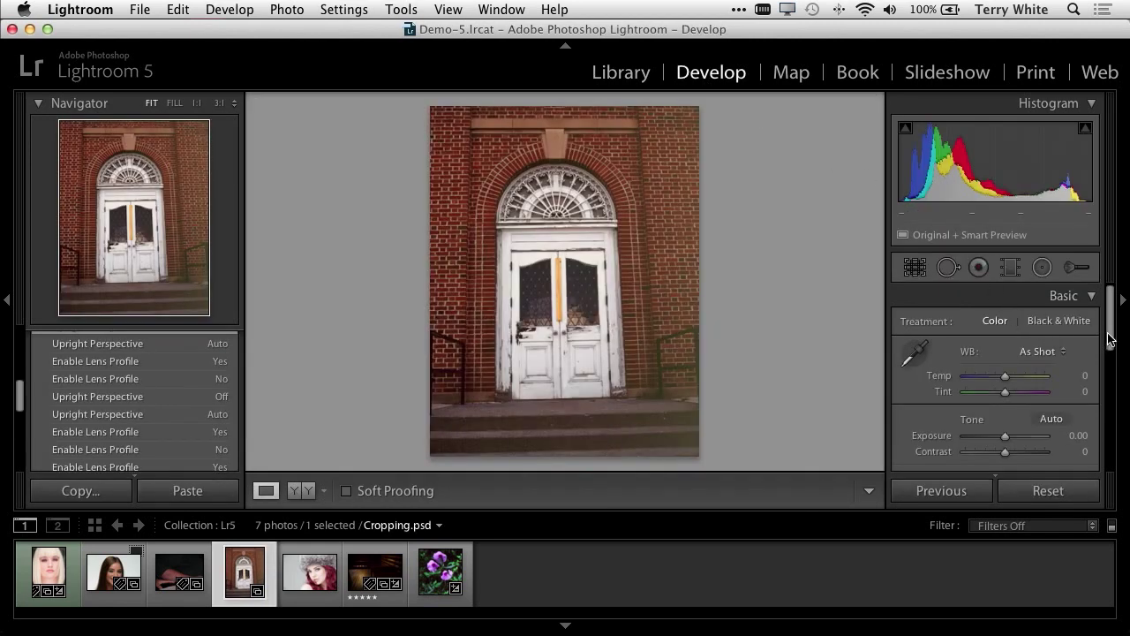
drag(1114, 337, 1112, 470)
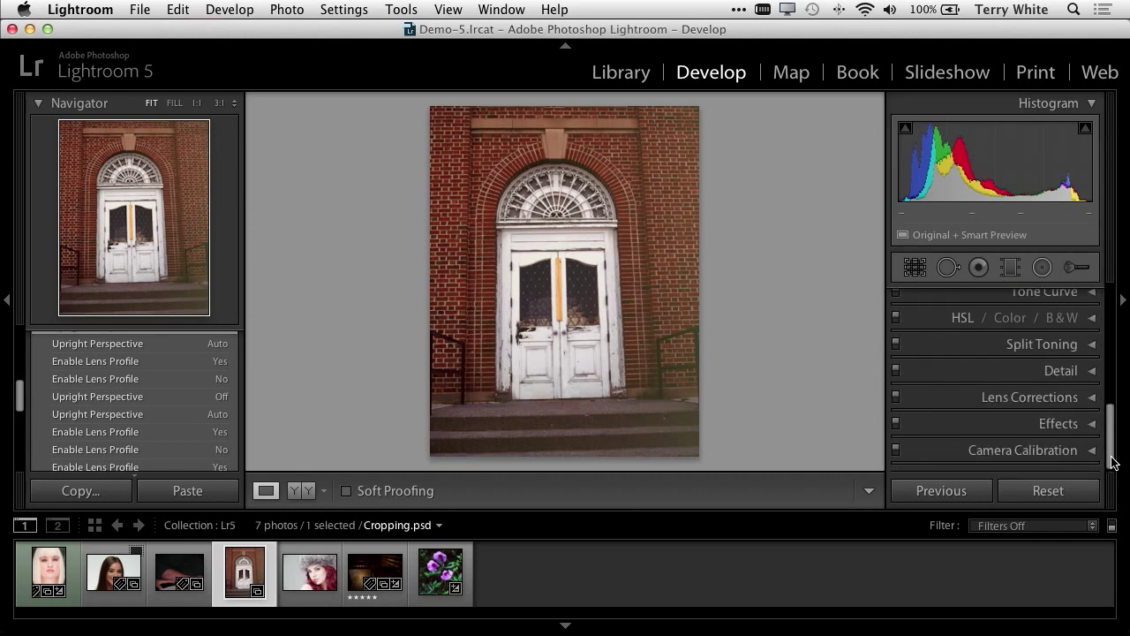
click(1092, 399)
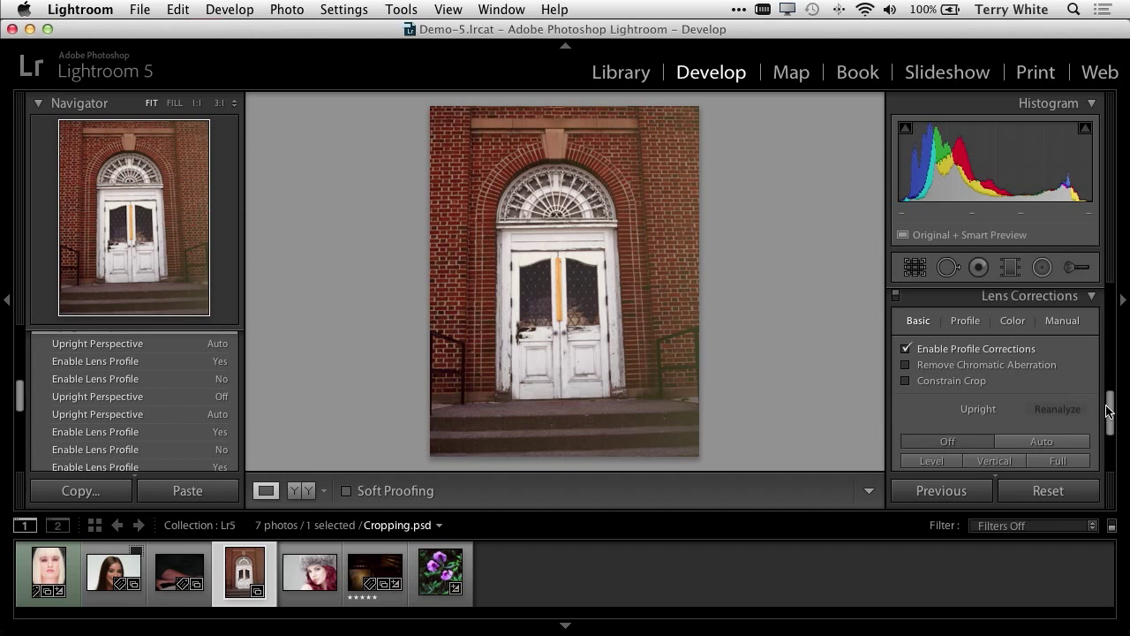
Step: Compare Upright Level, Vertical and Full on the door photo, then set Upright to Off
drag(1112, 412, 1112, 428)
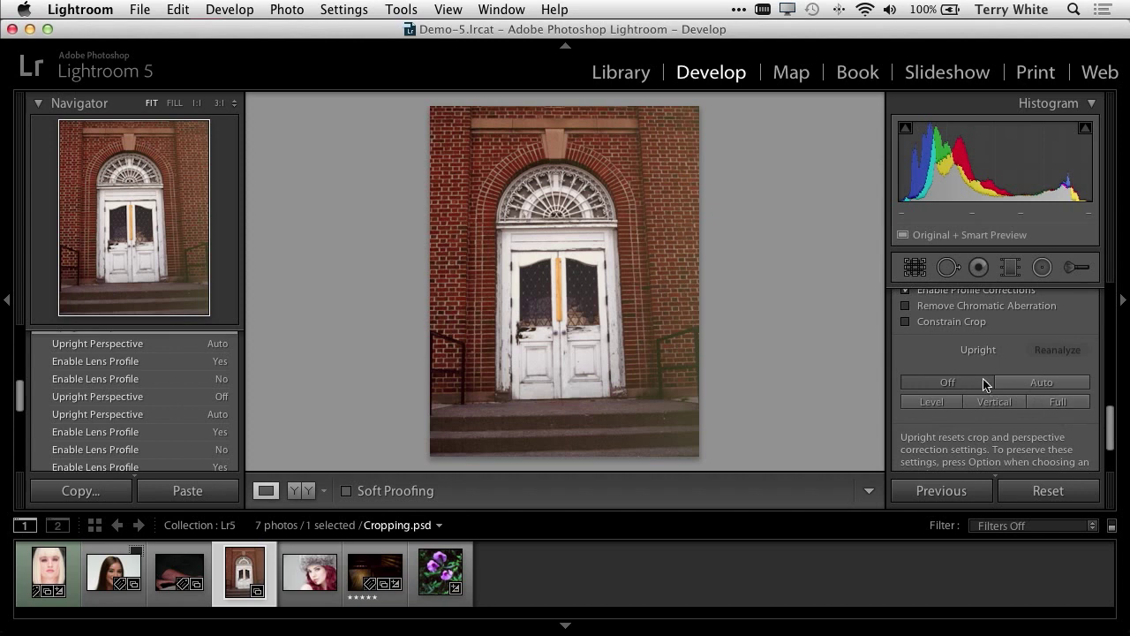
click(944, 411)
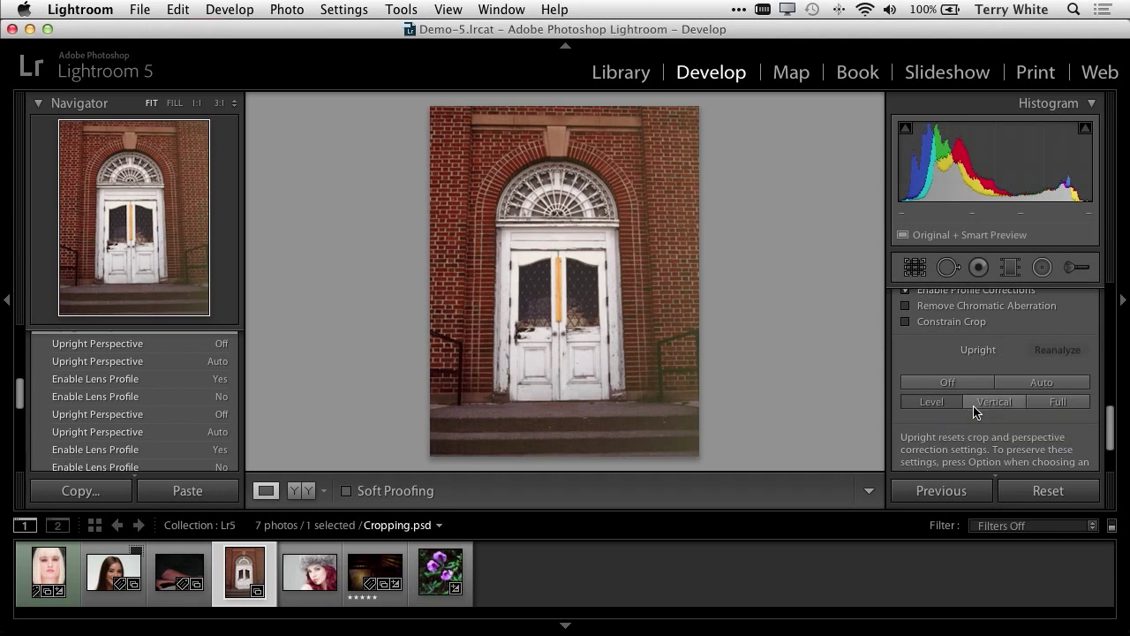
click(998, 408)
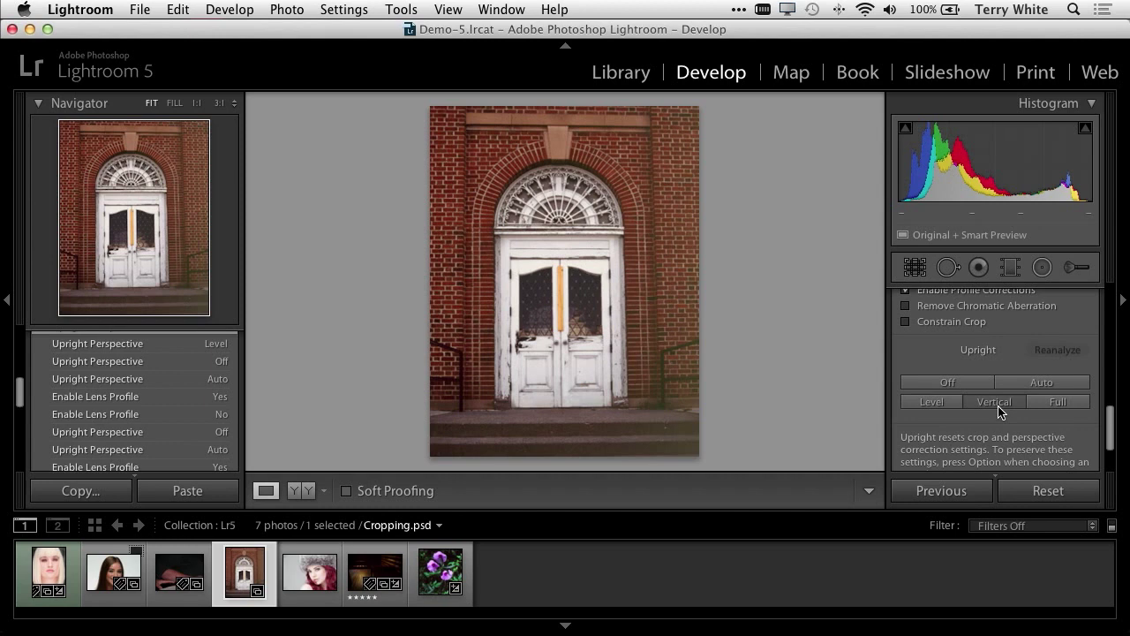
click(1044, 408)
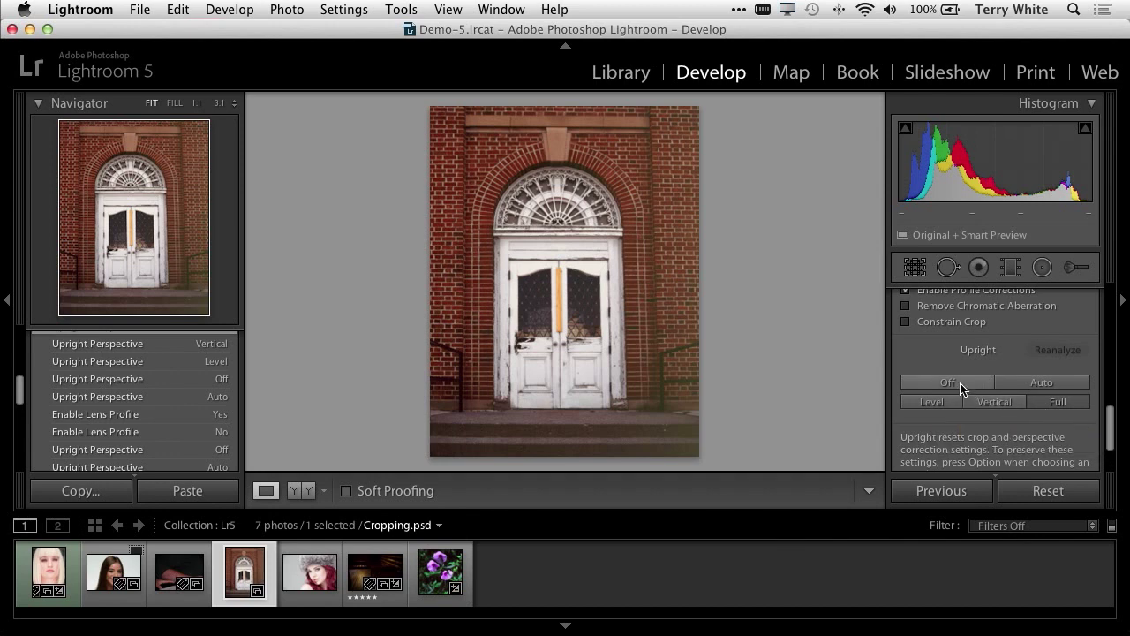
click(961, 386)
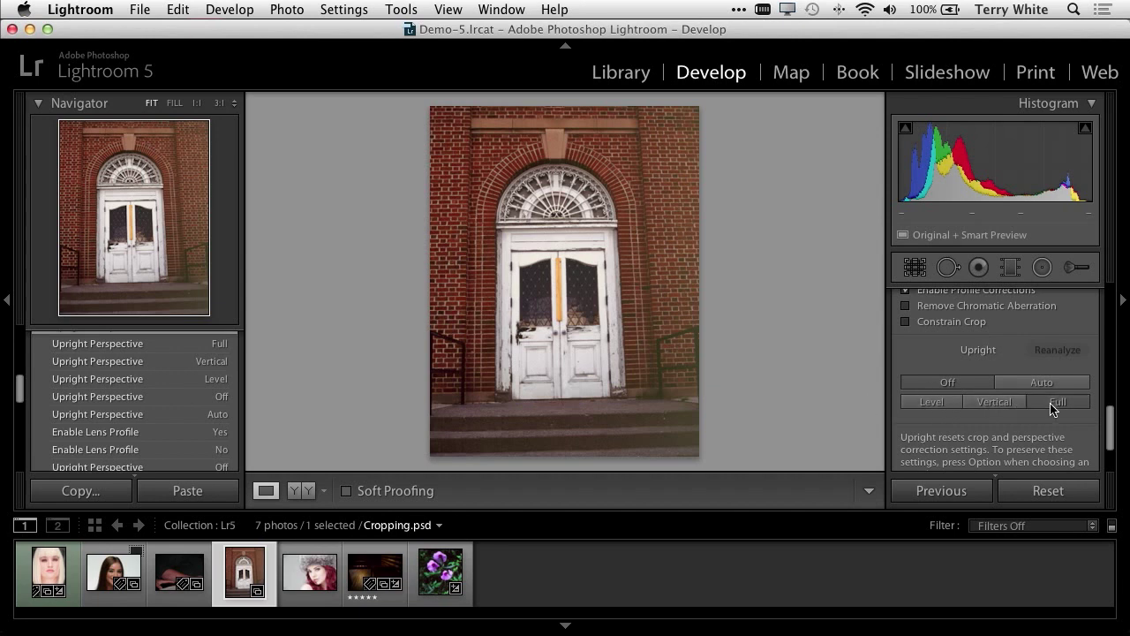
click(948, 389)
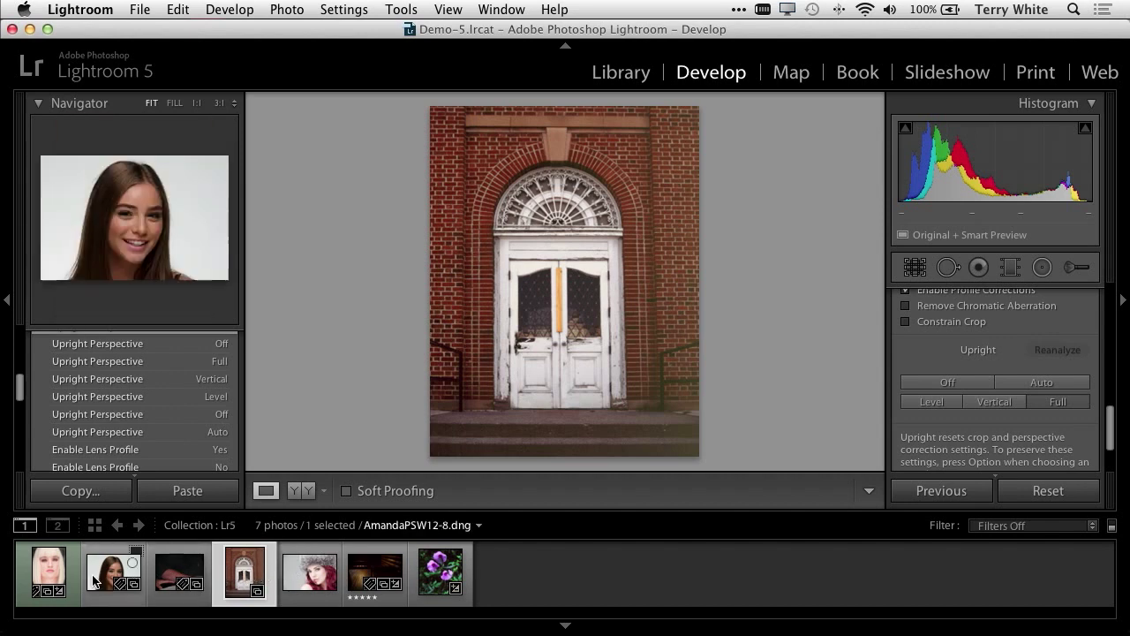
Step: Cover the tattoo in Arm Tattoo.jpg with a Heal spot sampled from nearby clean skin
click(149, 580)
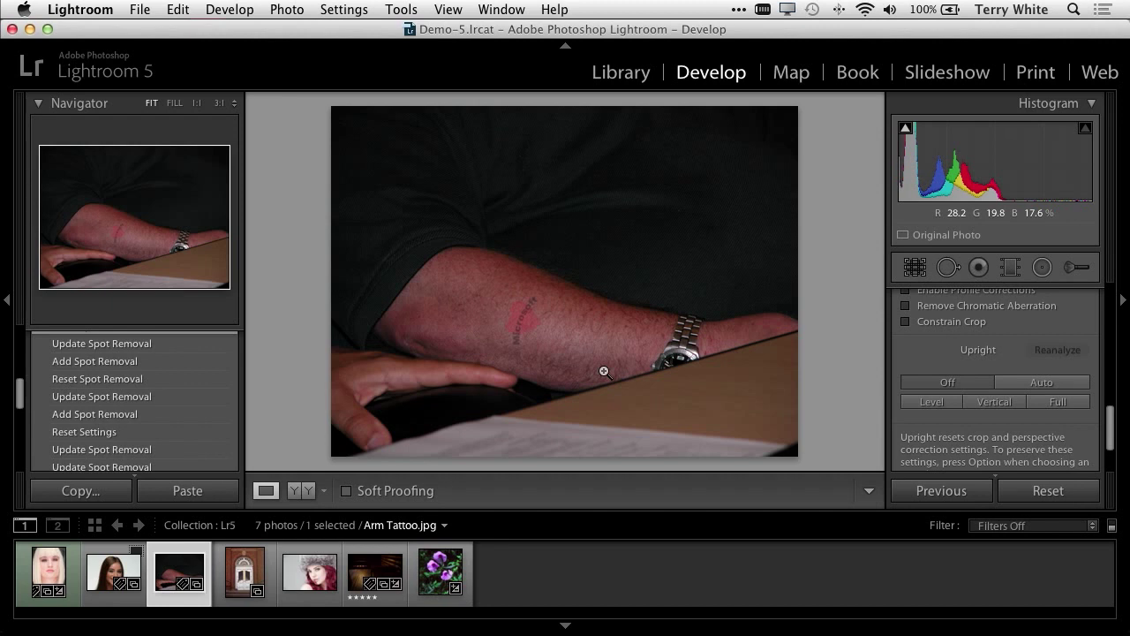
click(951, 270)
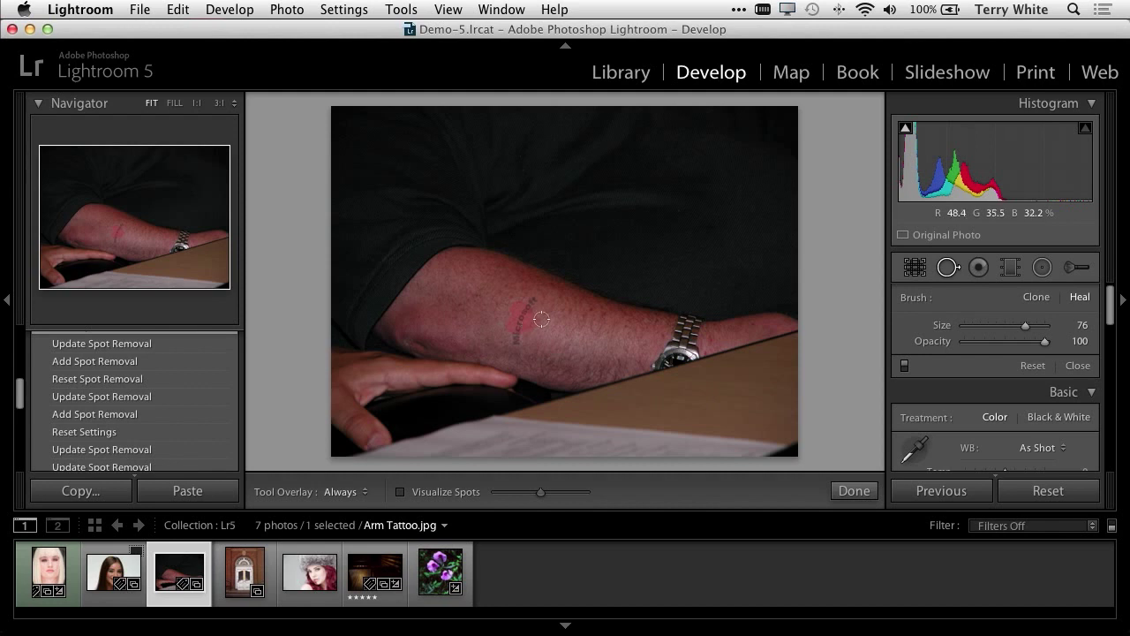
click(533, 299)
mouse_move(534, 299)
mouse_down()
mouse_move(515, 343)
mouse_move(536, 322)
mouse_move(529, 315)
mouse_move(587, 337)
mouse_up()
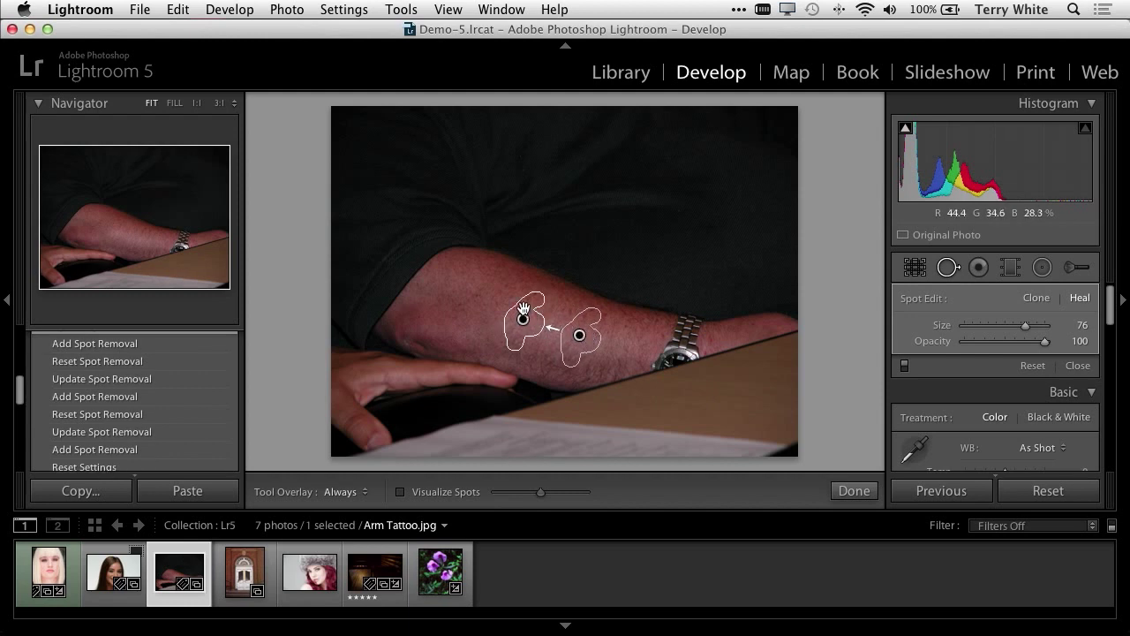
drag(519, 320, 525, 323)
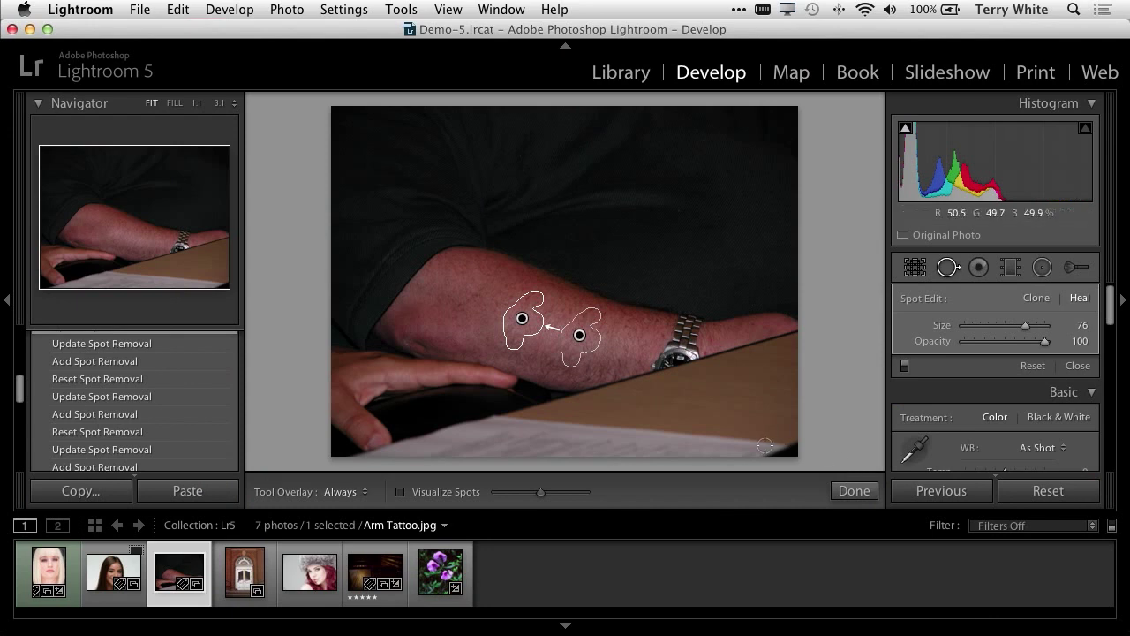
Step: On _TLW1965.dng, draw an inverted radial filter oval sized over the top-left railing
click(389, 581)
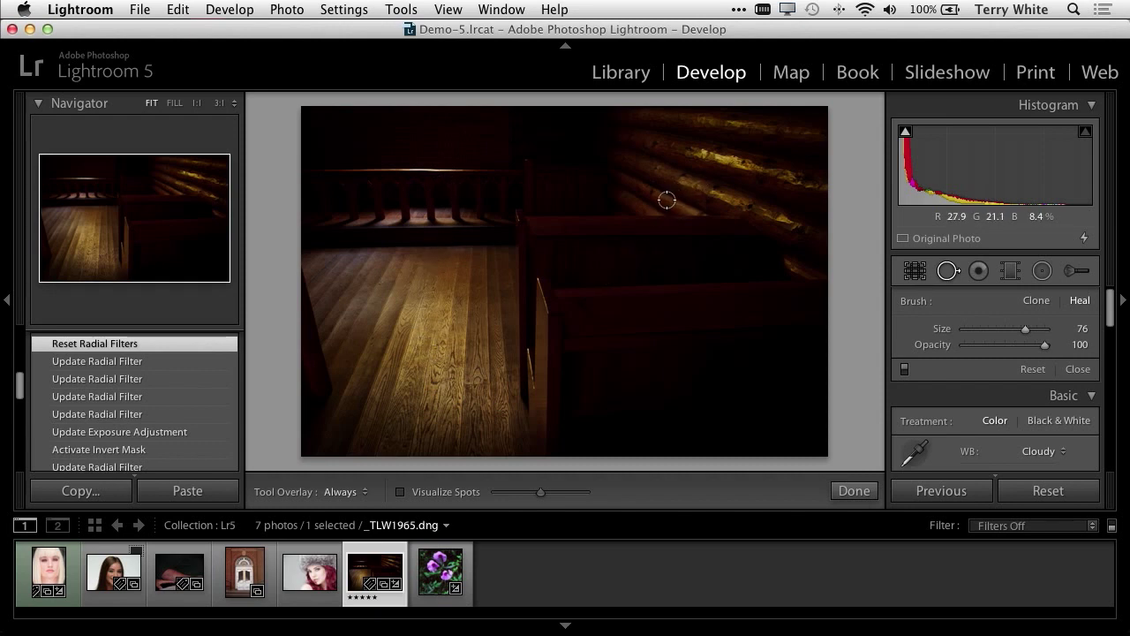
click(1042, 272)
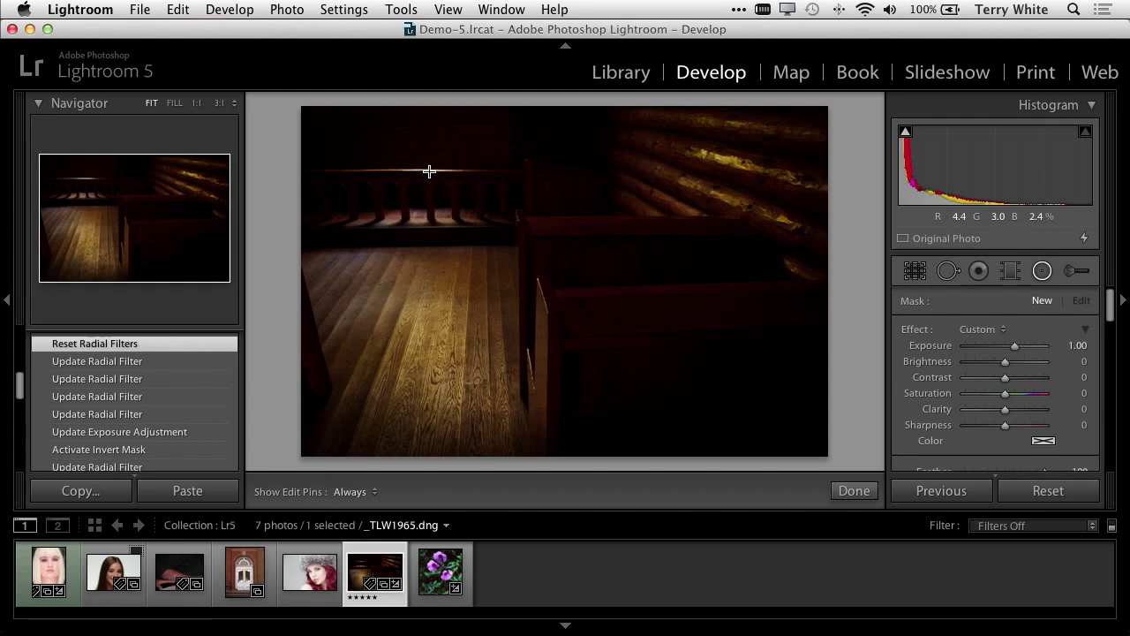
mouse_move(426, 171)
mouse_down()
mouse_move(447, 170)
mouse_move(498, 215)
mouse_up()
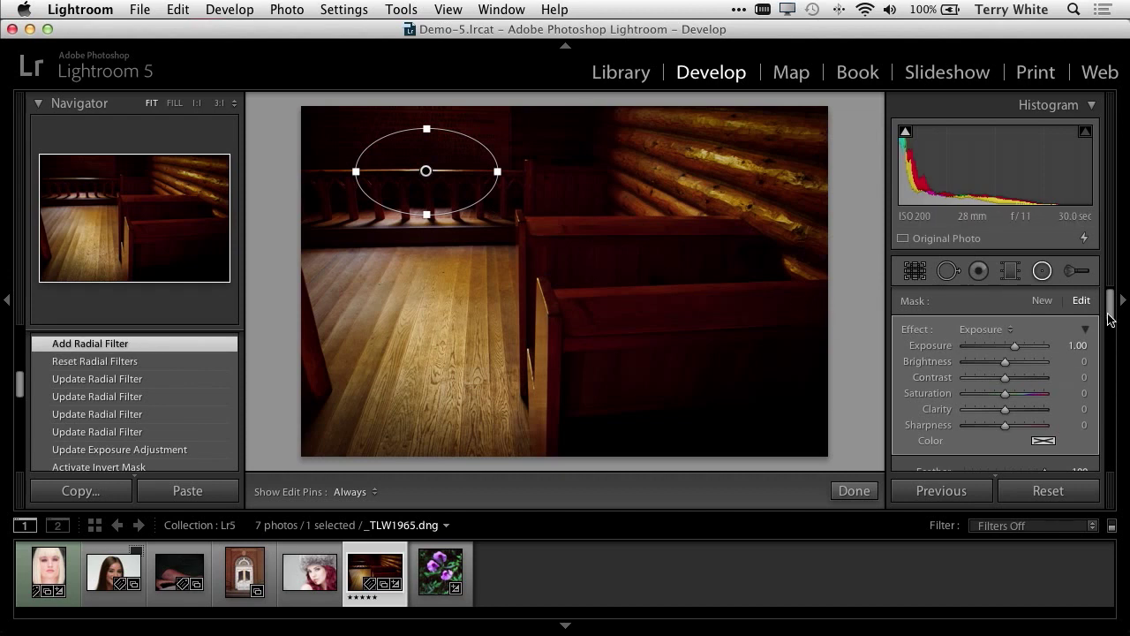
drag(1111, 319, 1111, 337)
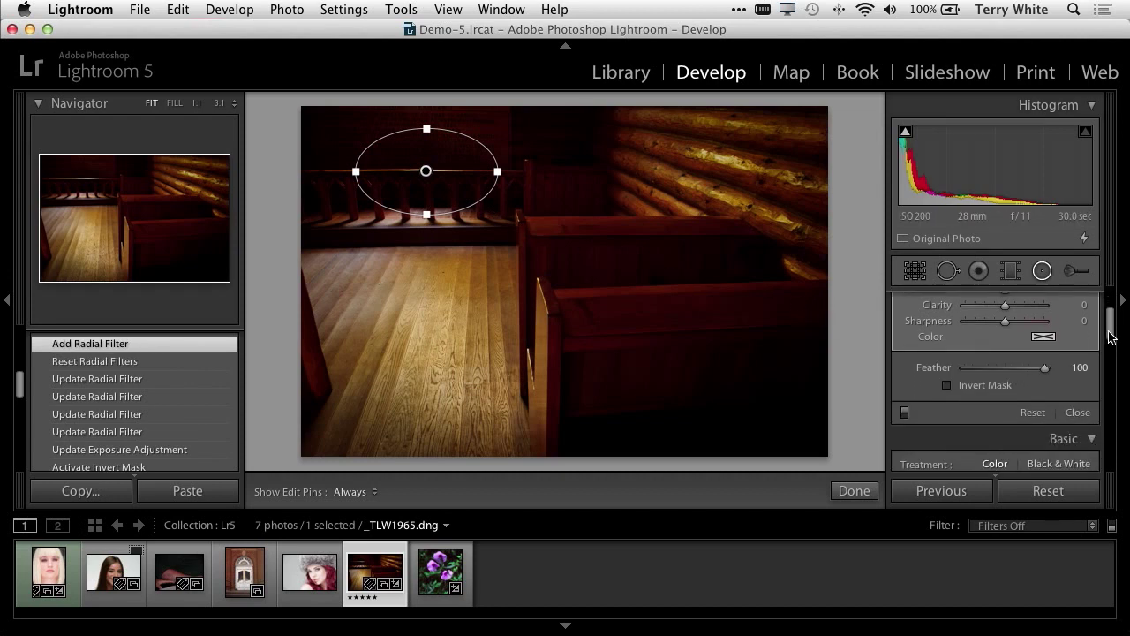
click(948, 386)
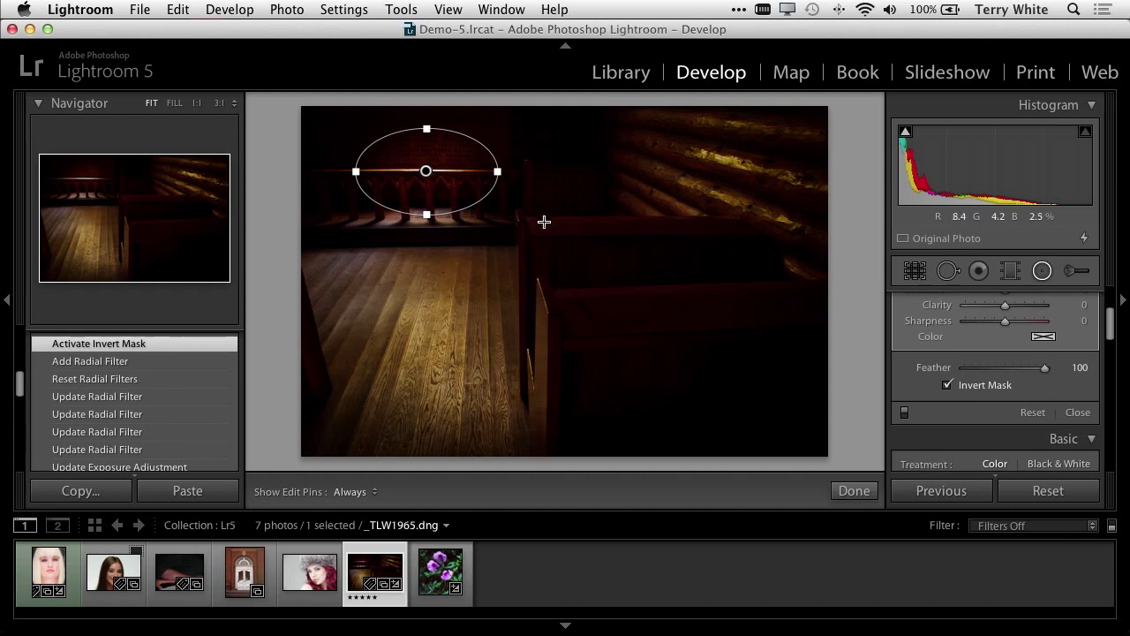
drag(498, 176, 507, 187)
drag(424, 127, 426, 110)
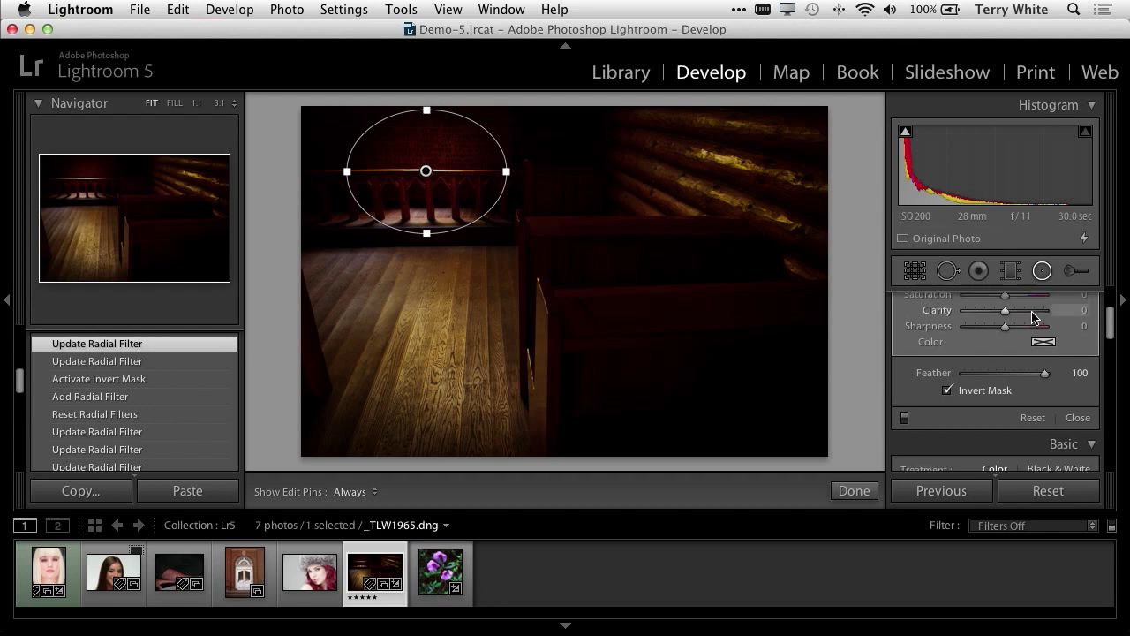
Step: Raise the railing filter's exposure to 2.17 and draw a second oval near the pew
scroll(1033, 316, up, 3)
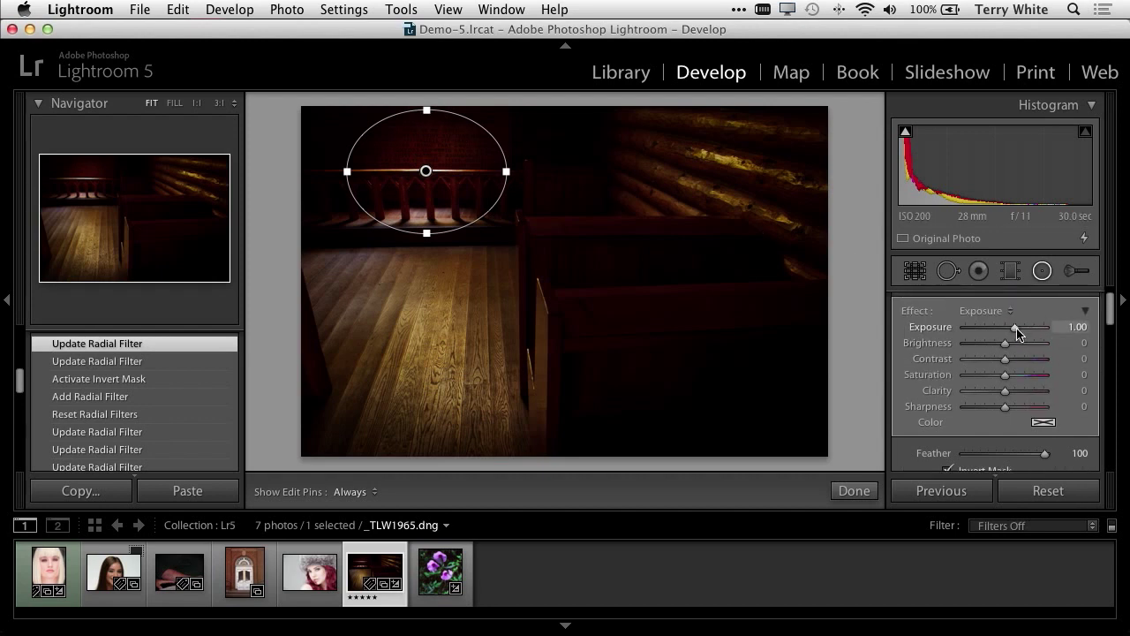
drag(1018, 334, 1027, 332)
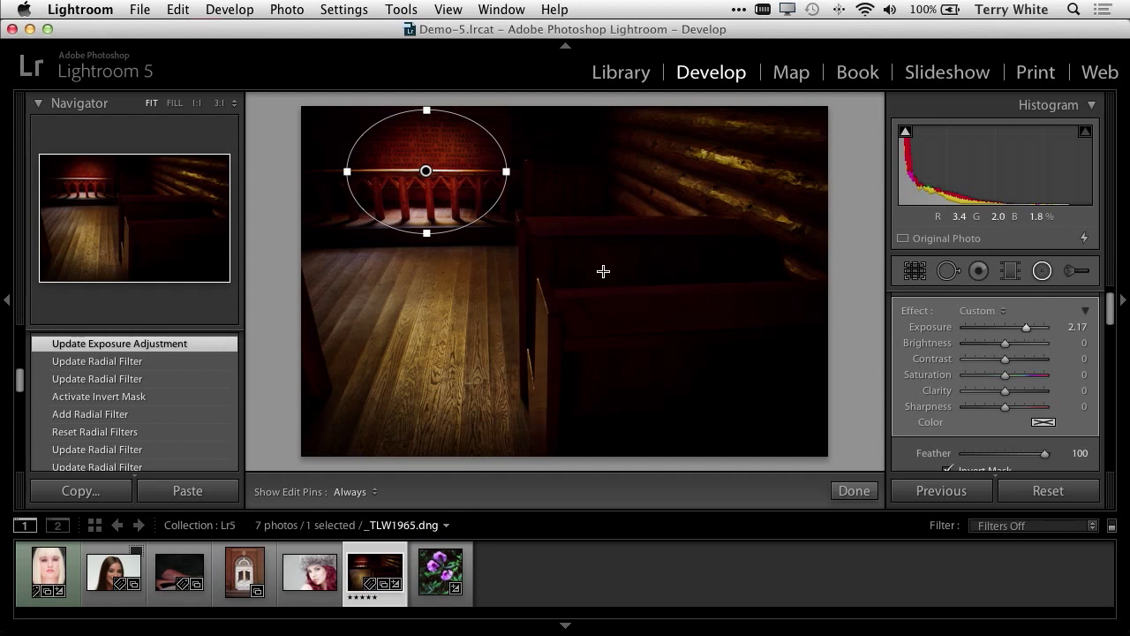
key(h)
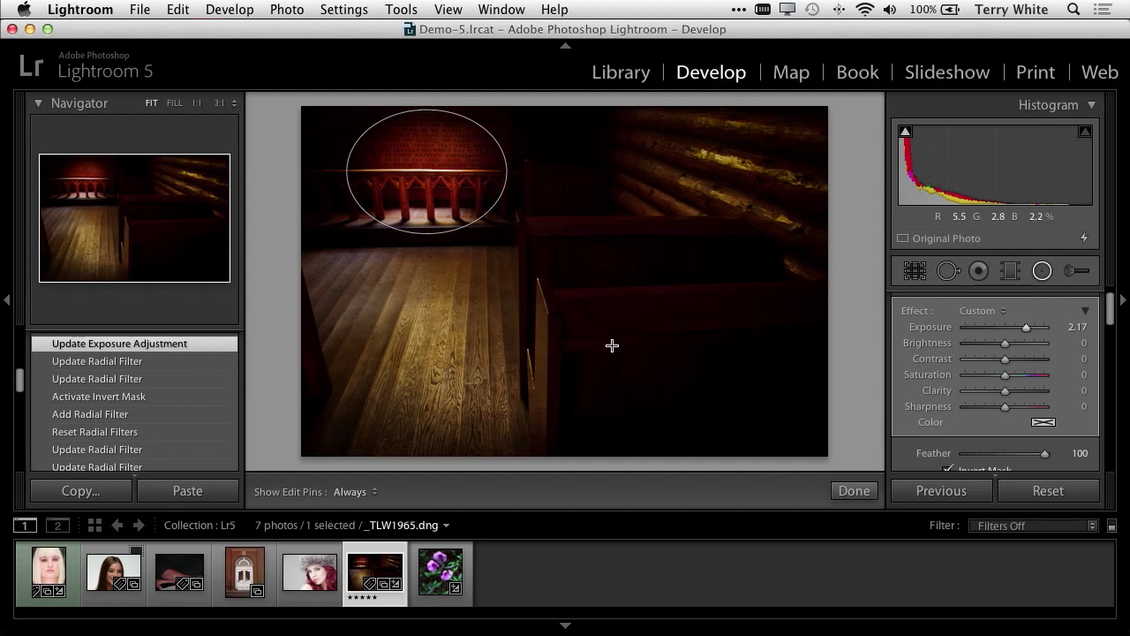
drag(612, 345, 699, 392)
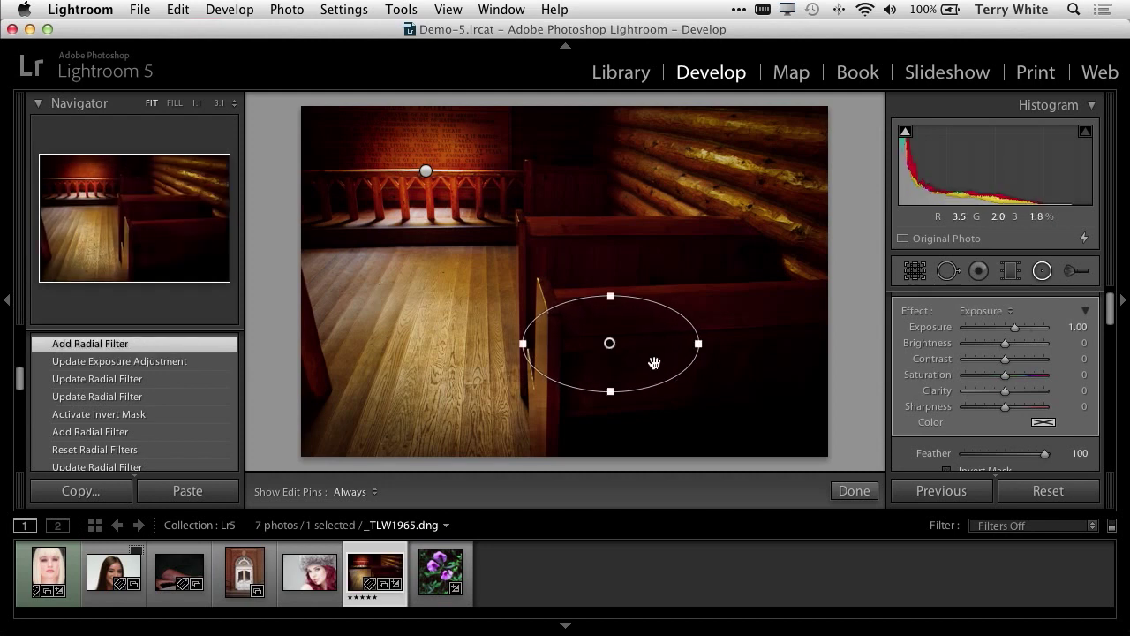
Step: Invert the second oval, brighten it to 2.95 exposure, angle it over the pew, then return to the grid
drag(655, 363, 724, 403)
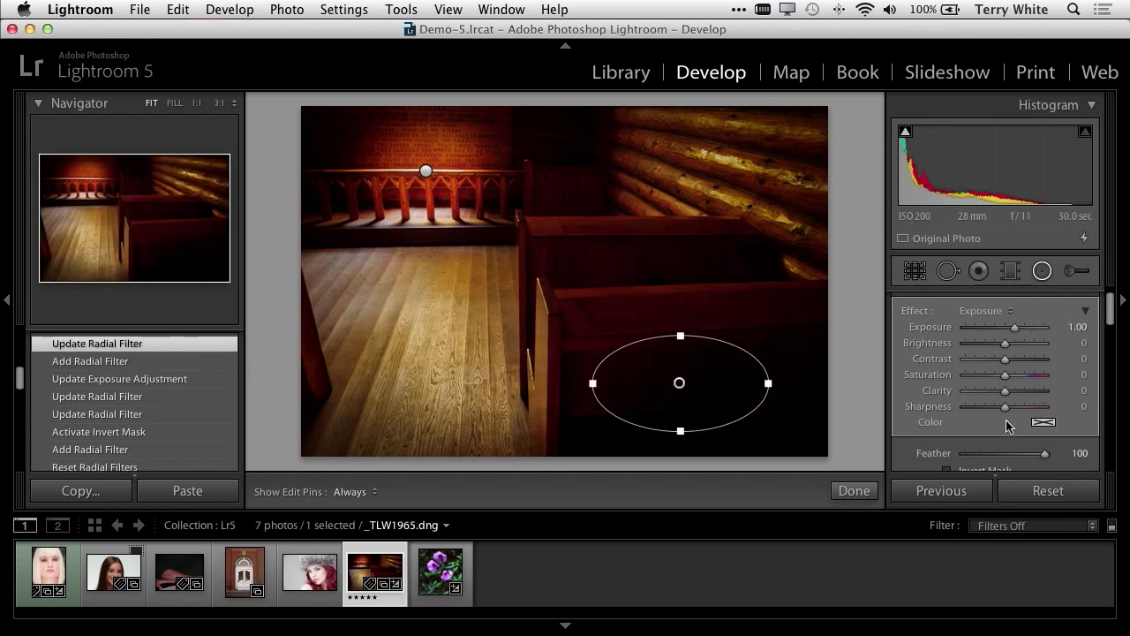
scroll(1007, 422, down, 1)
click(947, 457)
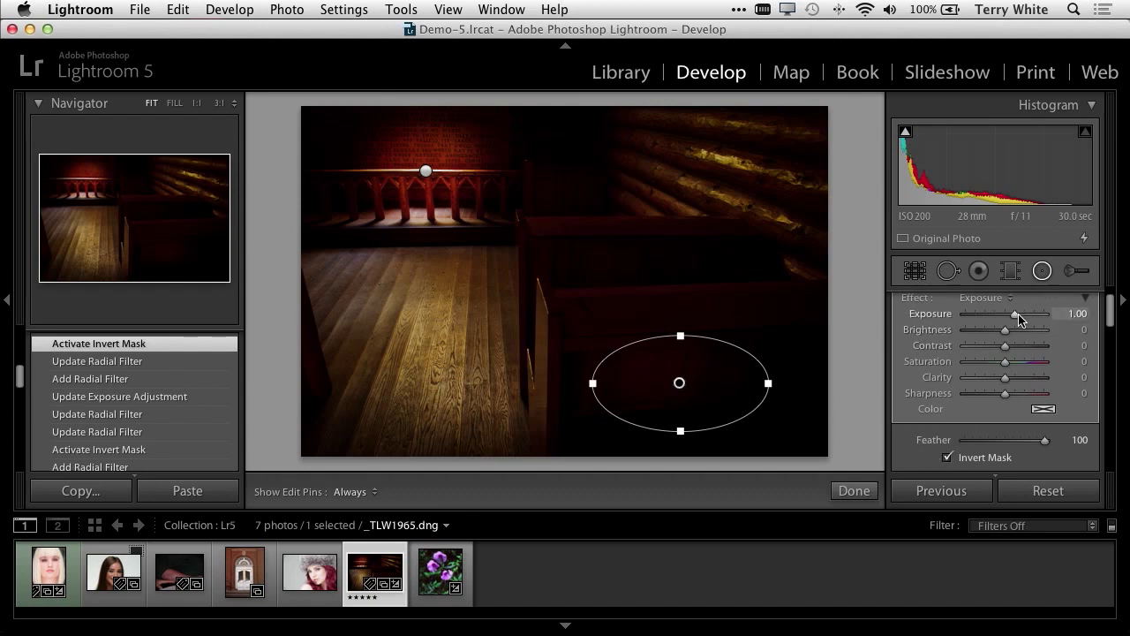
drag(1018, 314, 1033, 316)
drag(737, 392, 775, 336)
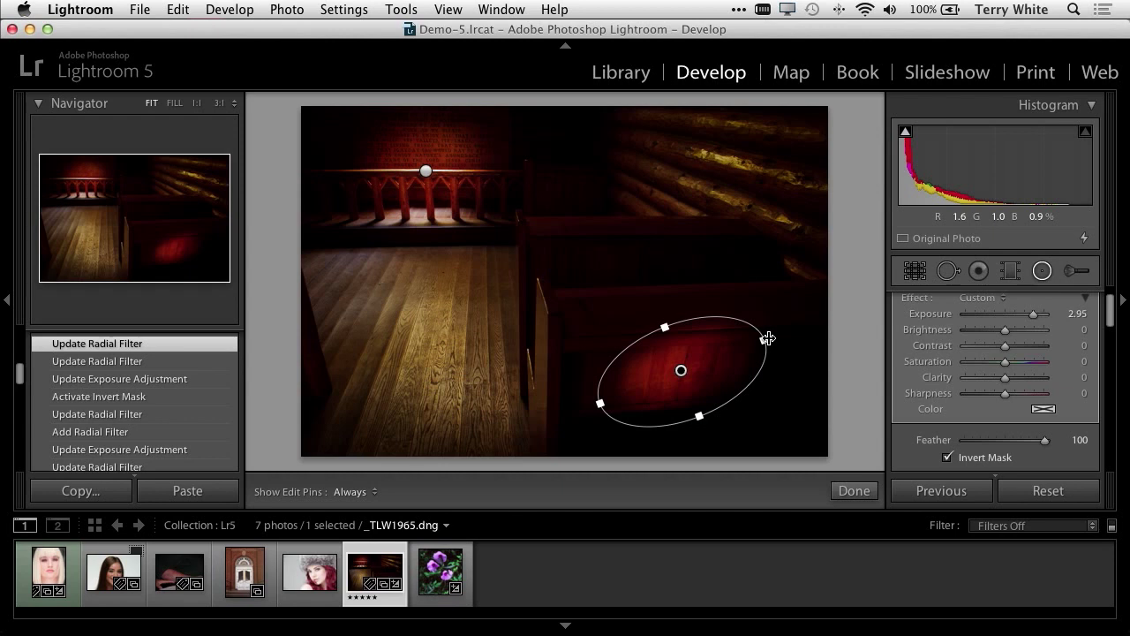
key(g)
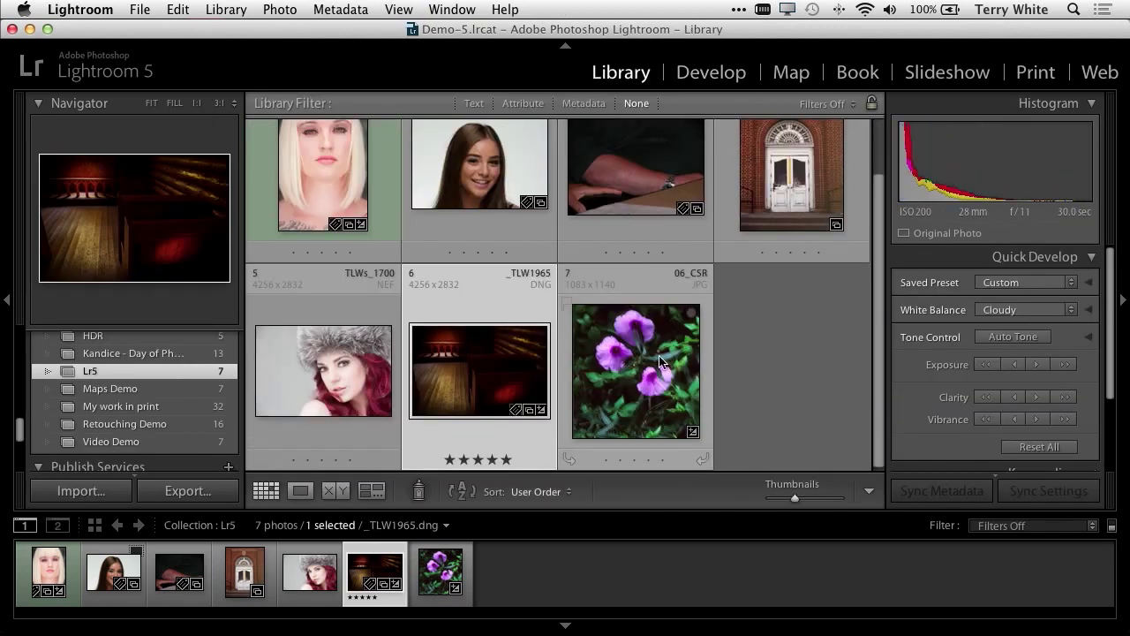
Step: View the purple flower photo 06_CSR.jpg in Loupe and send the original to Photoshop CC
click(702, 362)
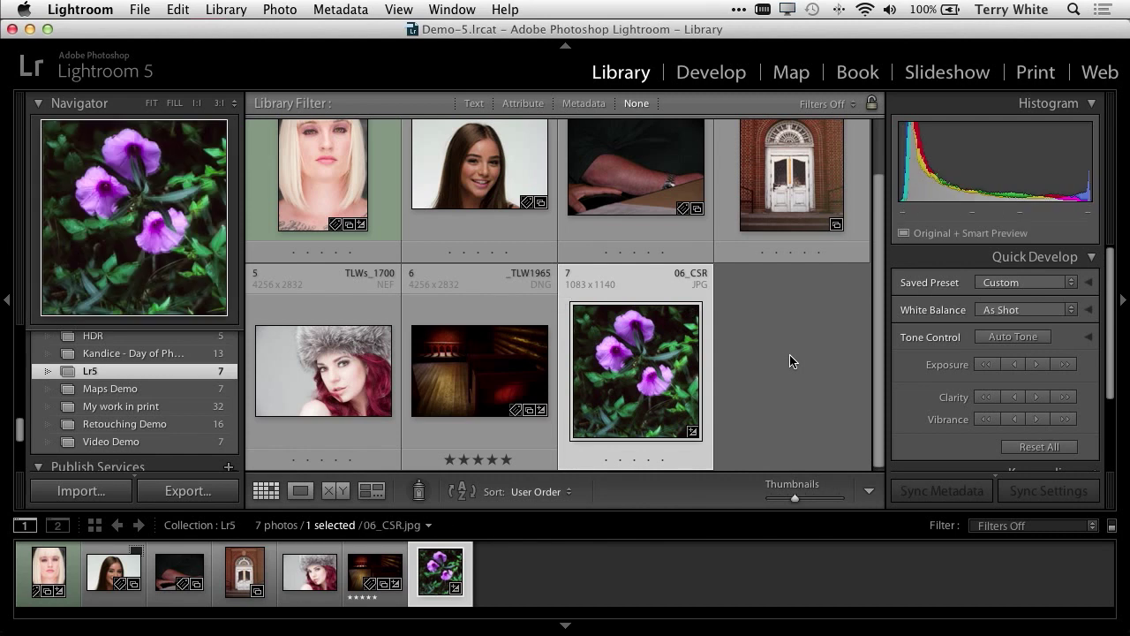
key(e)
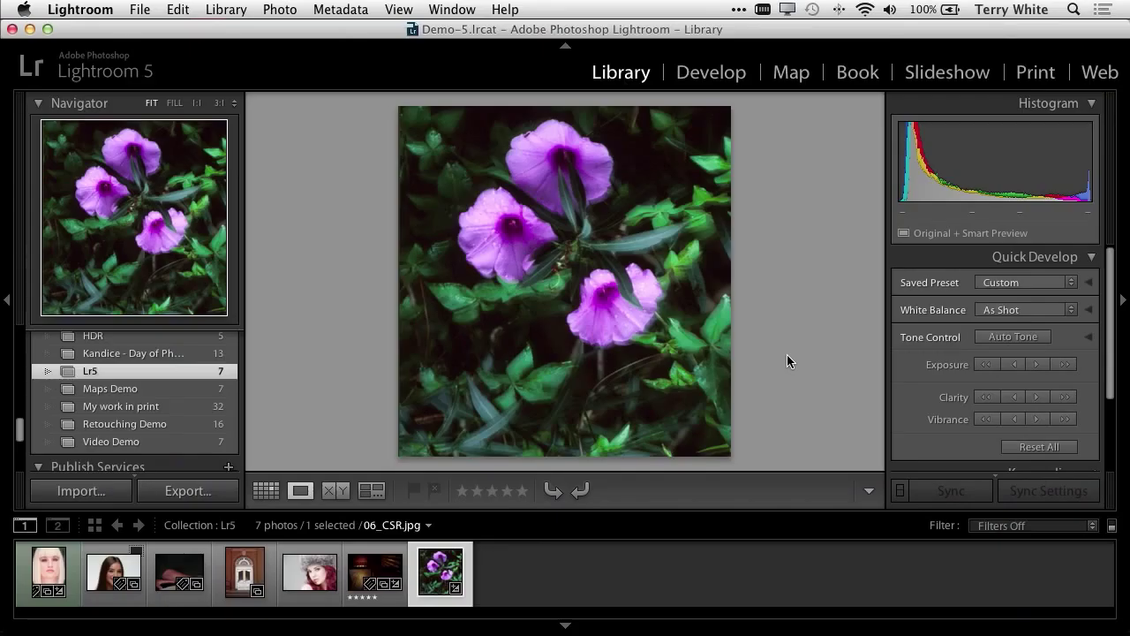
key(super+e)
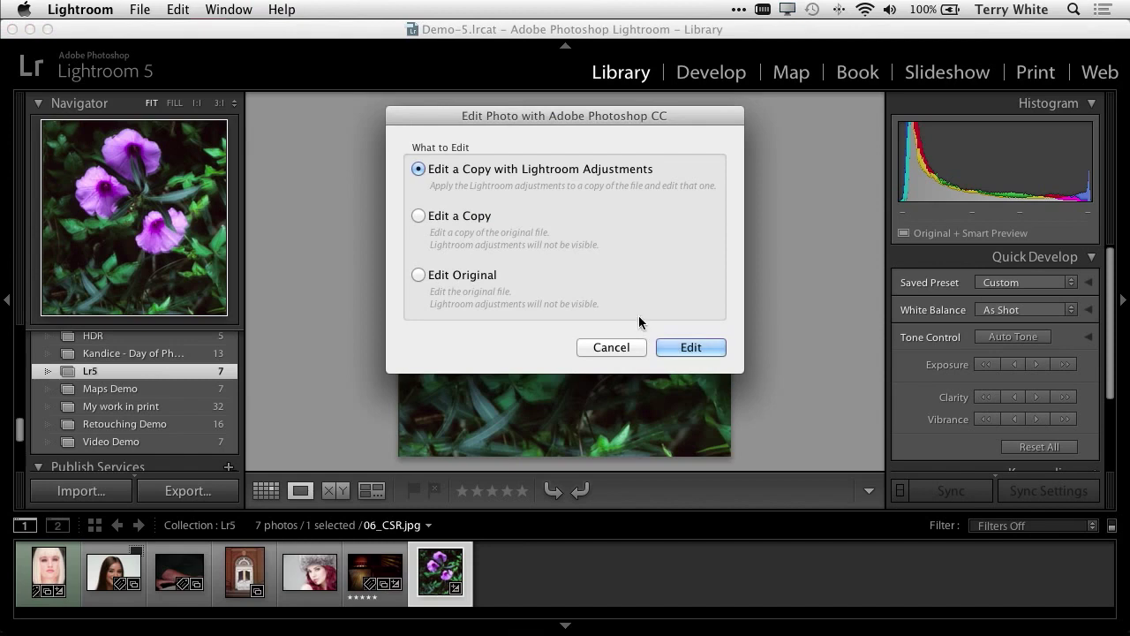
click(480, 275)
Step: Apply Shake Reduction to 06_CSR.jpg with 33 px blur trace bounds and 30% smoothing, after comparing the preview
click(687, 347)
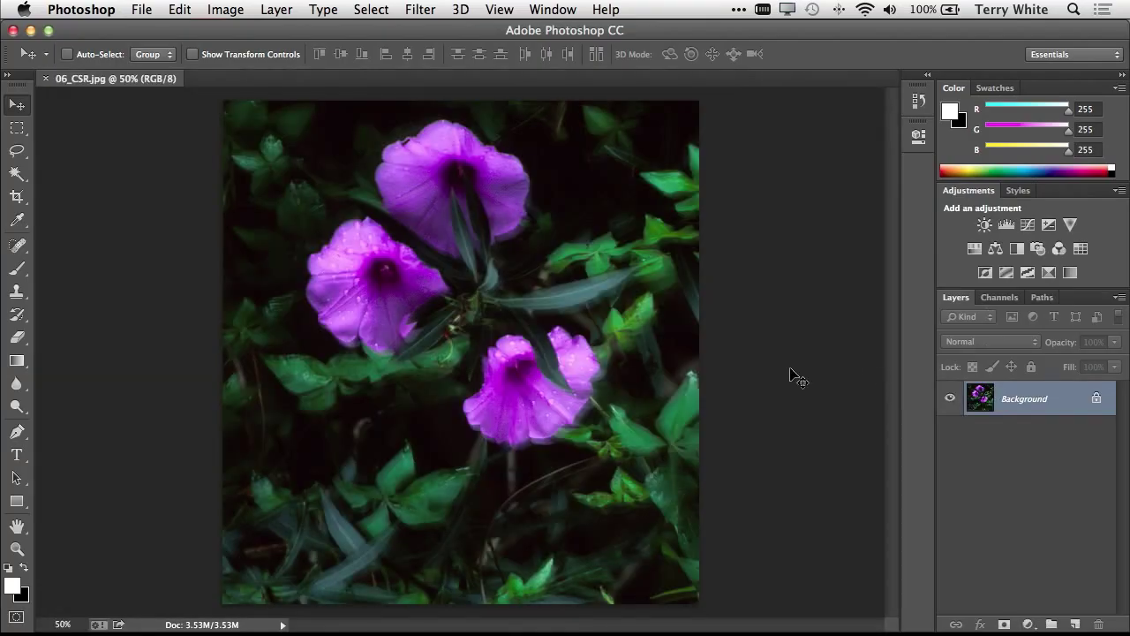
click(426, 10)
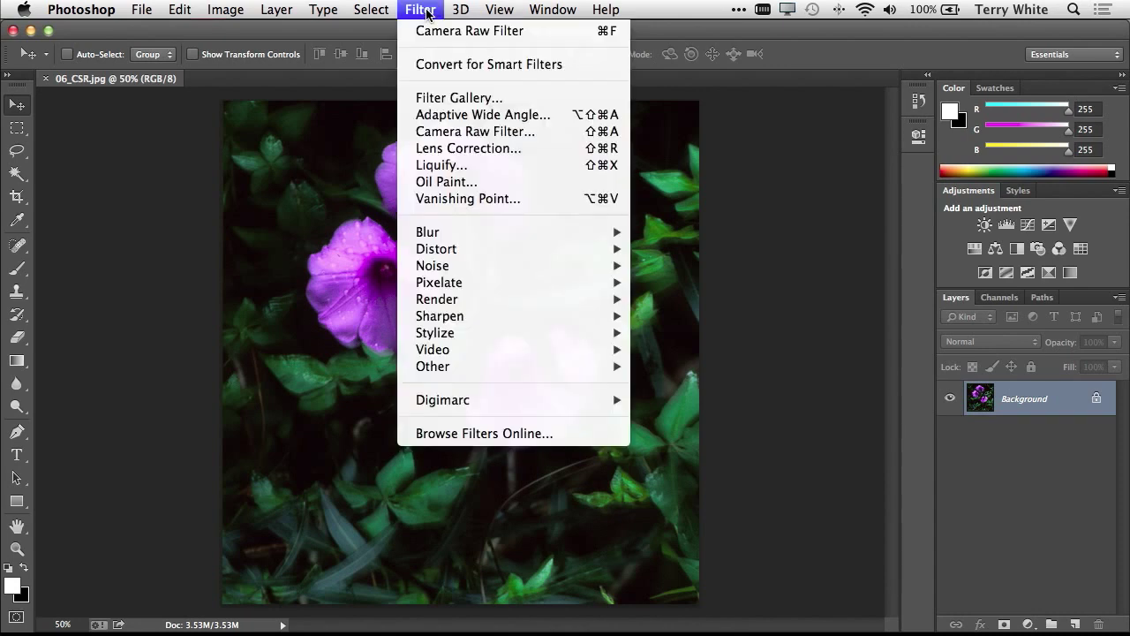
mouse_move(493, 305)
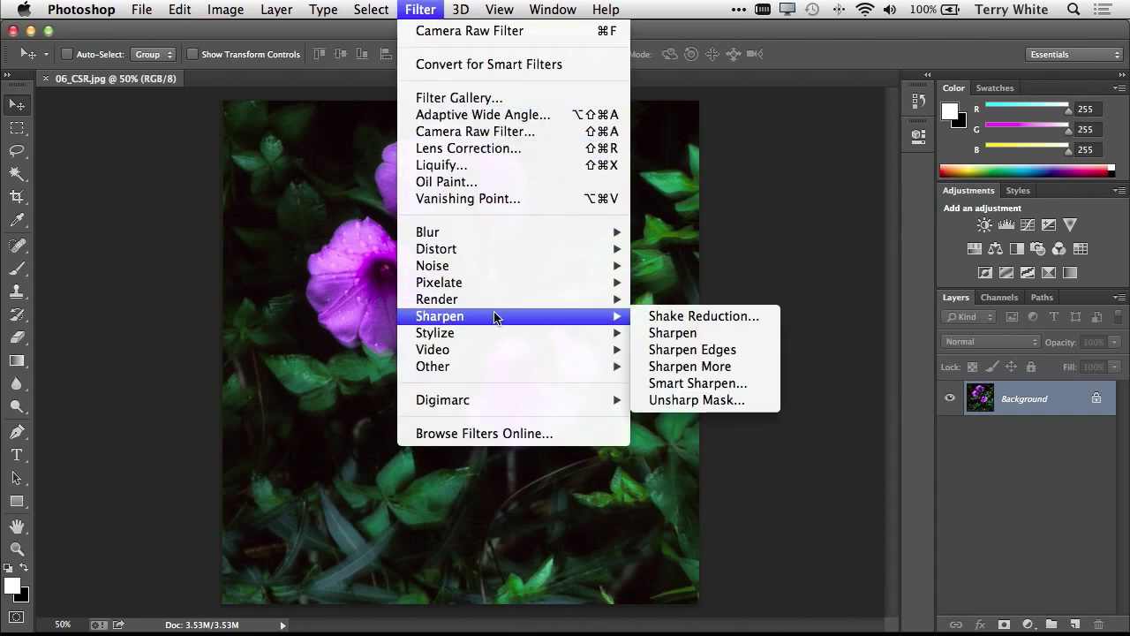
click(699, 317)
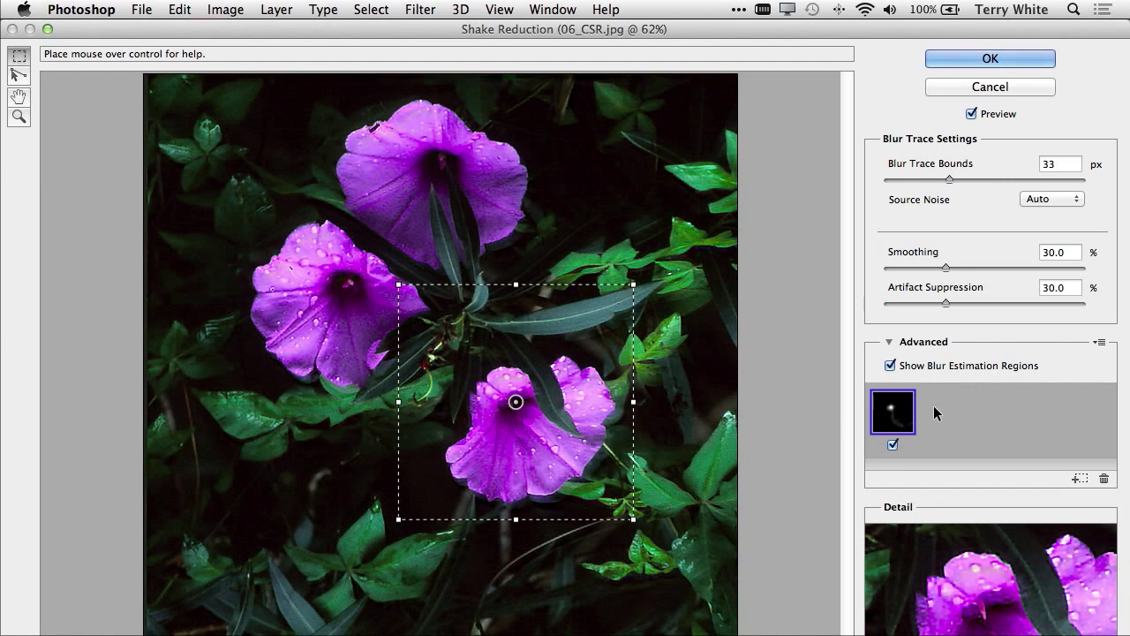
click(972, 114)
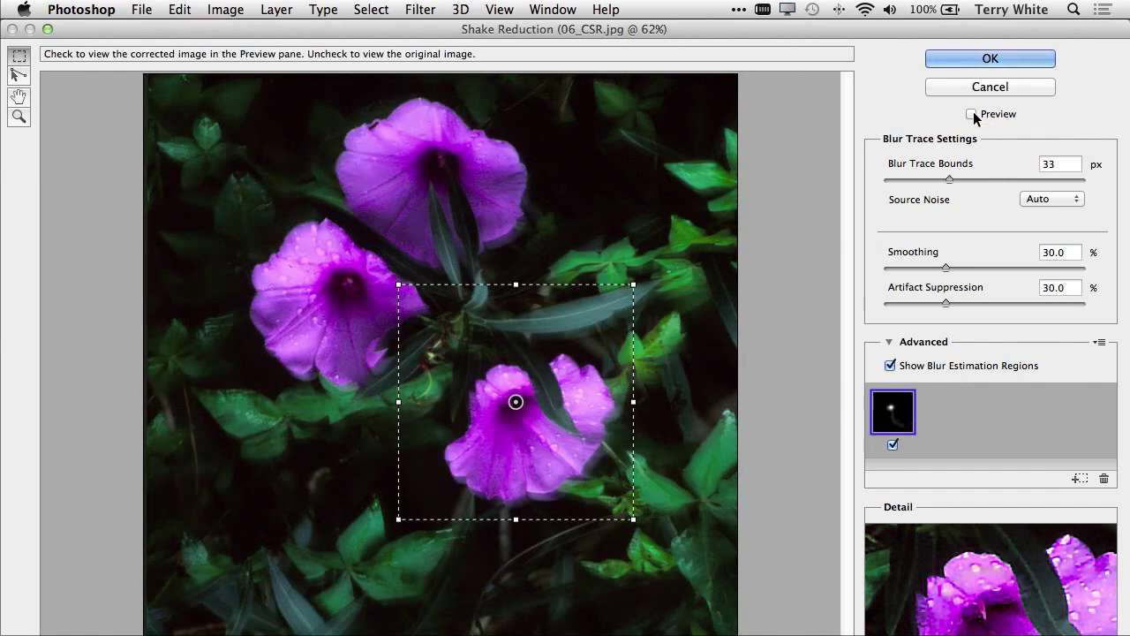
click(972, 114)
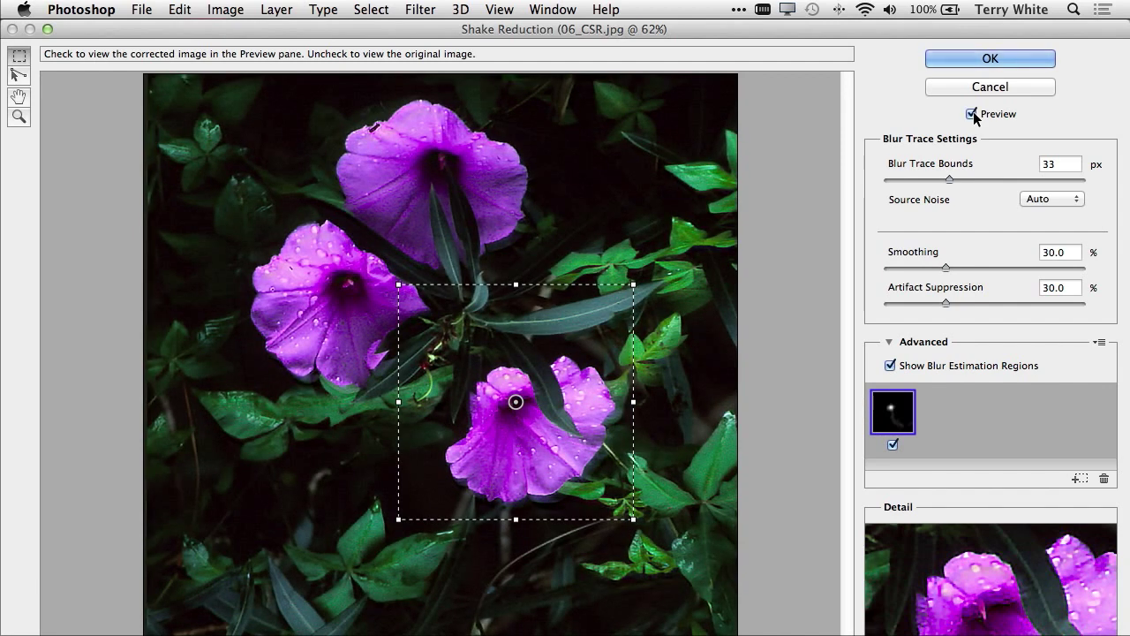
click(974, 59)
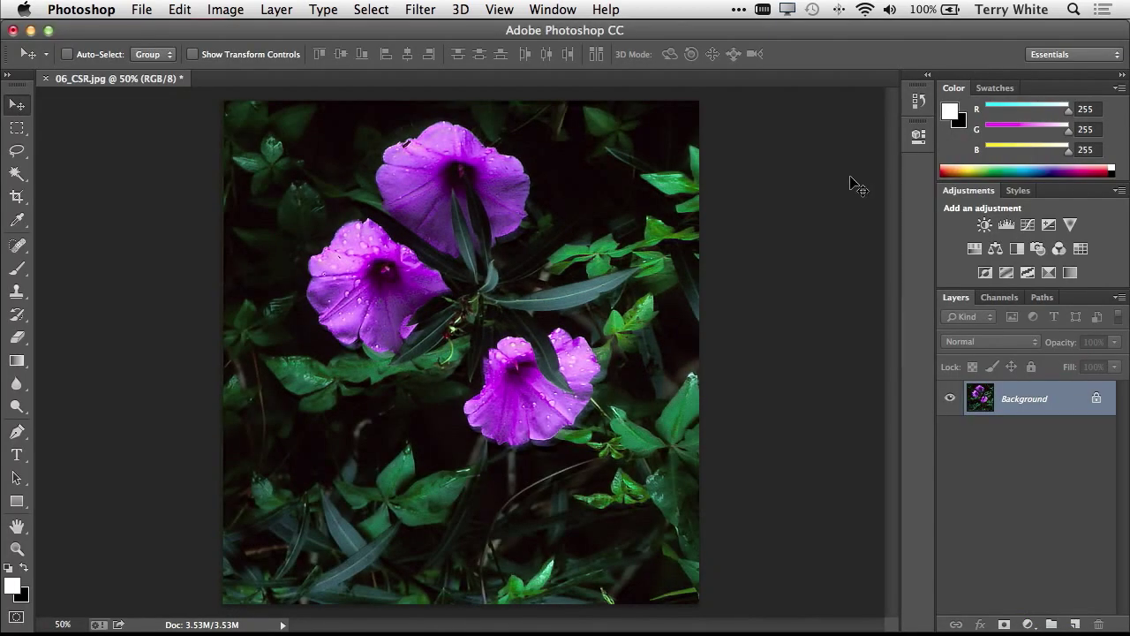
Step: Save and close the sharpened flower photo, view it in Lightroom, then return to Photoshop
key(super+s)
key(super+w)
key(super+Tab)
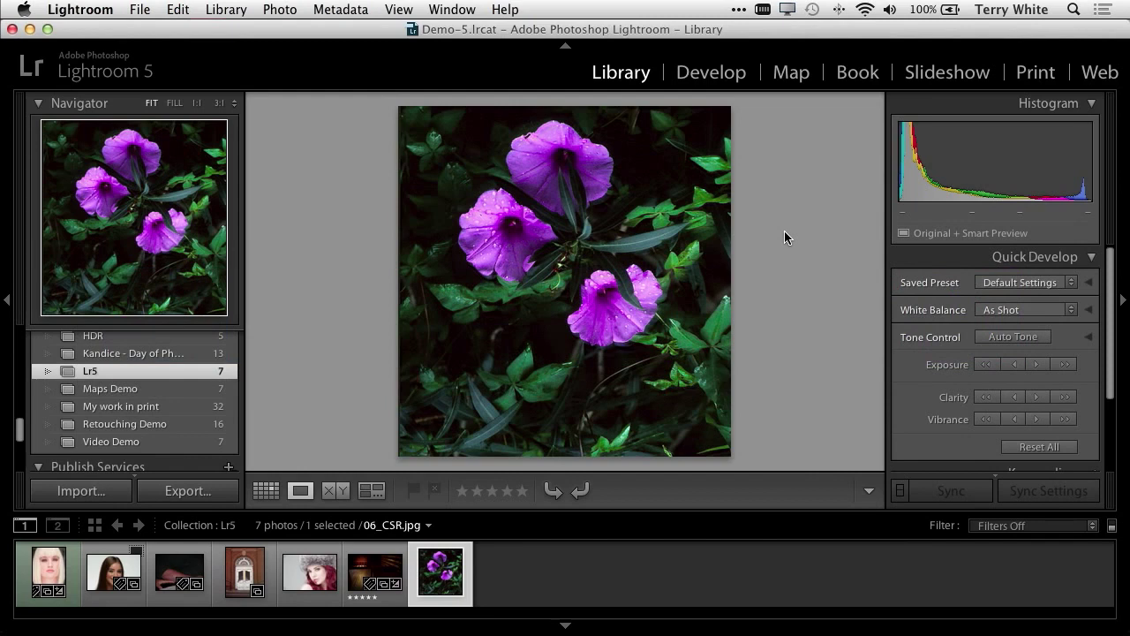
key(super+Tab)
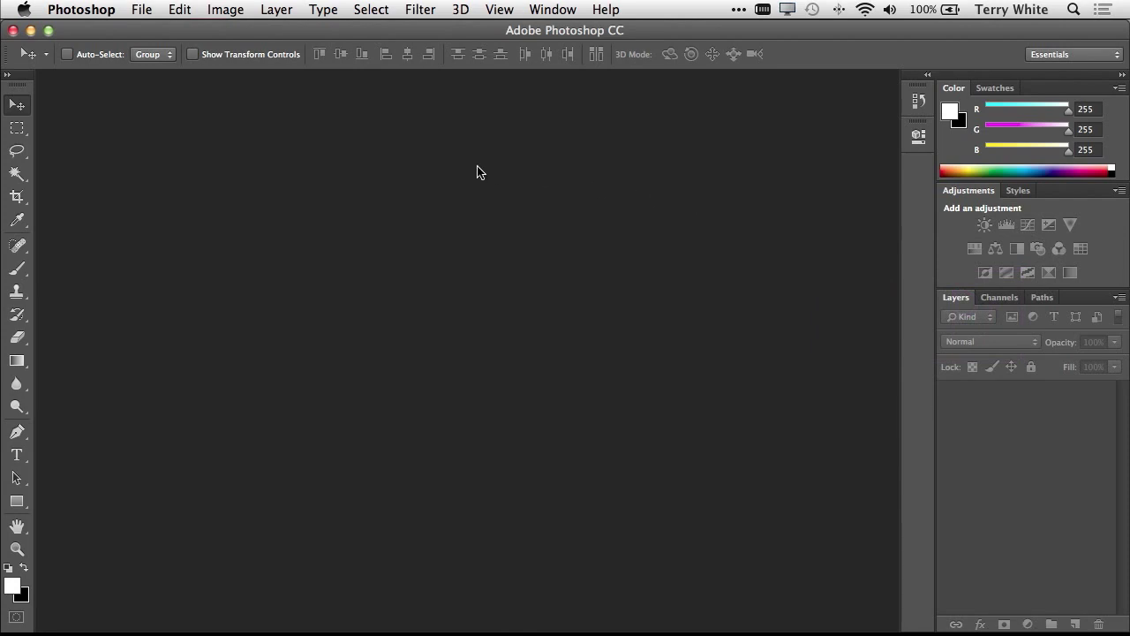
Step: Pick 03_TLW1965.dng from the PS CC folder in the Open dialog
click(144, 10)
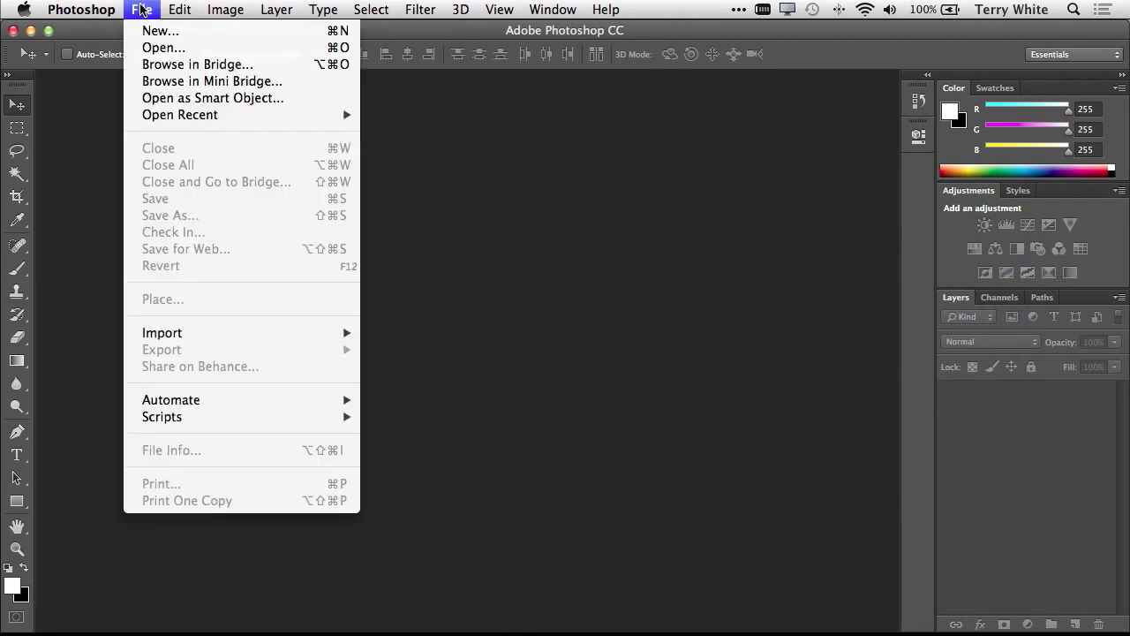
click(146, 49)
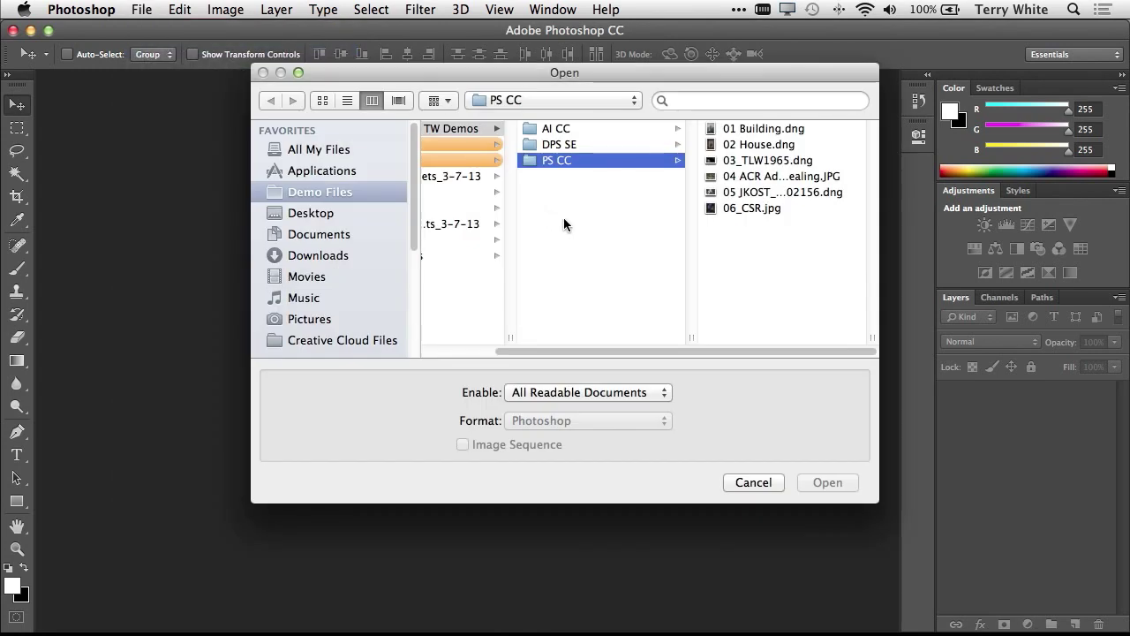
click(797, 164)
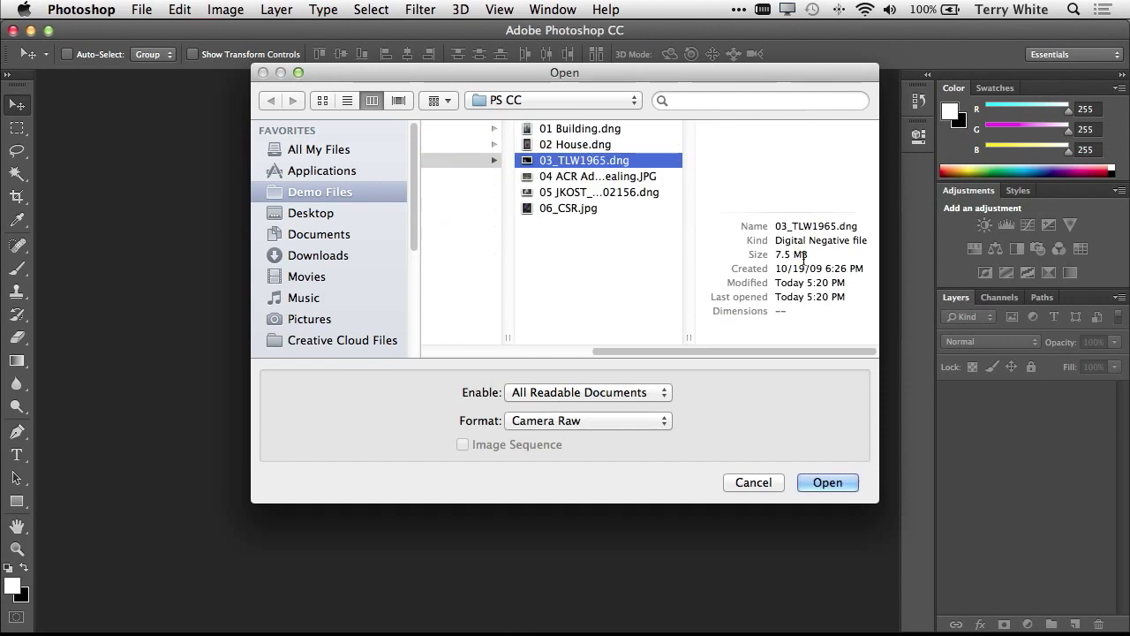
Step: Open 03_TLW1965.dng through Camera Raw unadjusted as an 8-bit RGB document
click(827, 483)
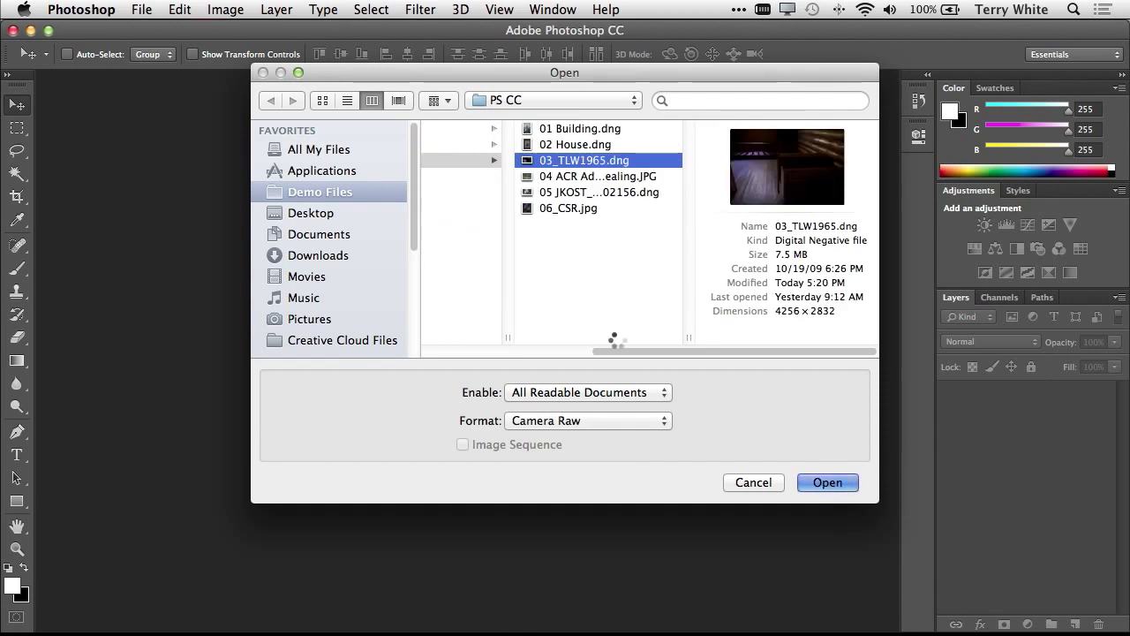
click(898, 605)
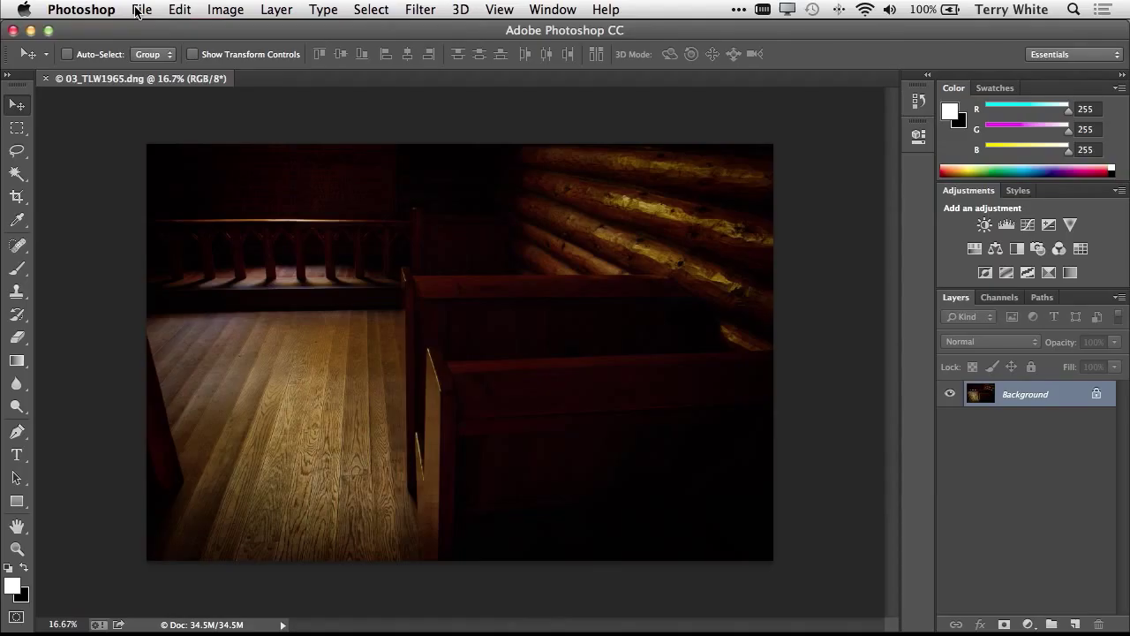
click(104, 11)
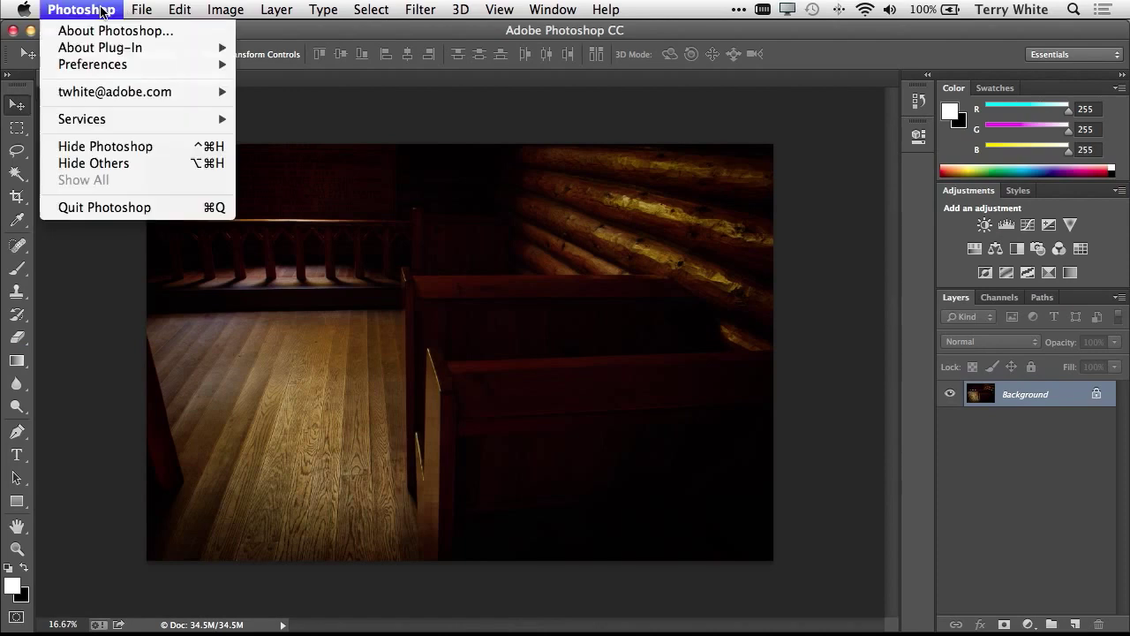
mouse_move(207, 93)
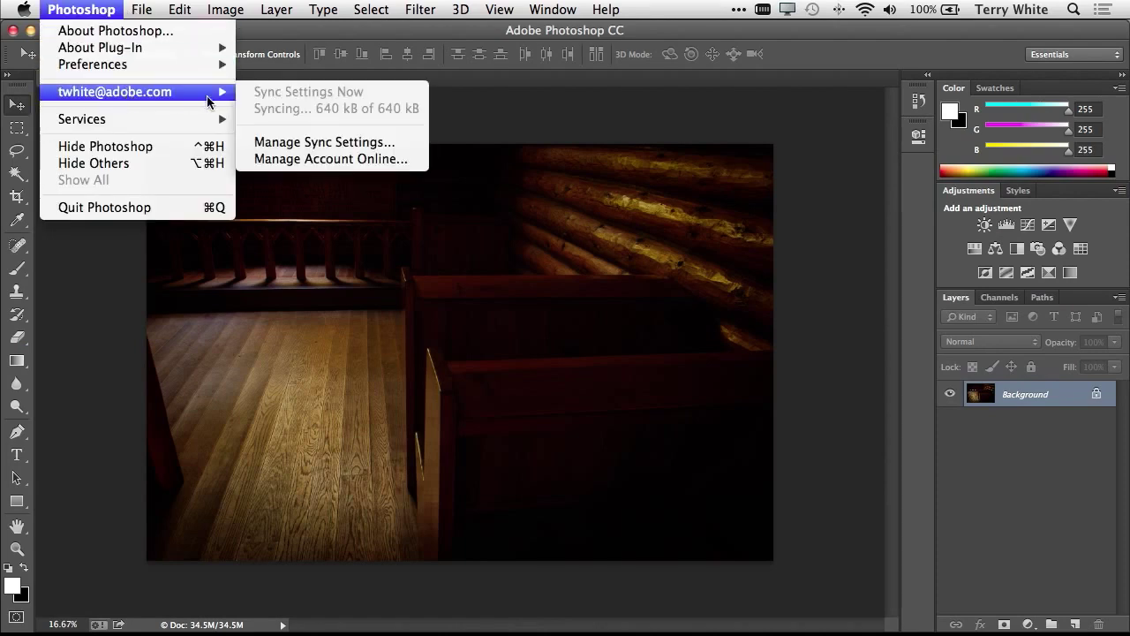
click(327, 143)
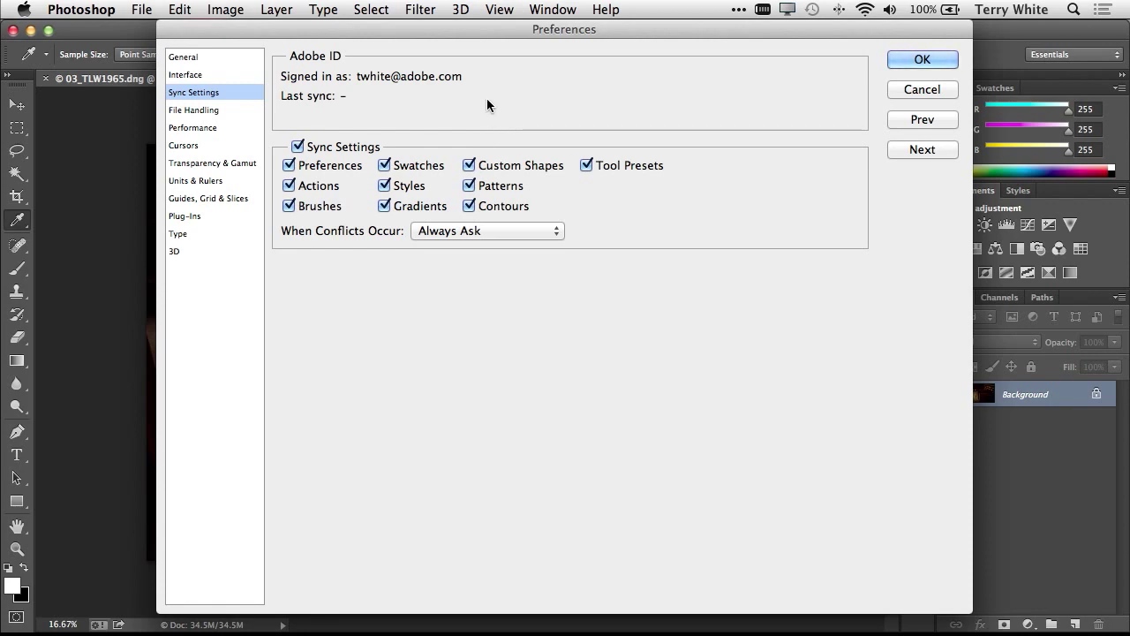
click(899, 94)
key(v)
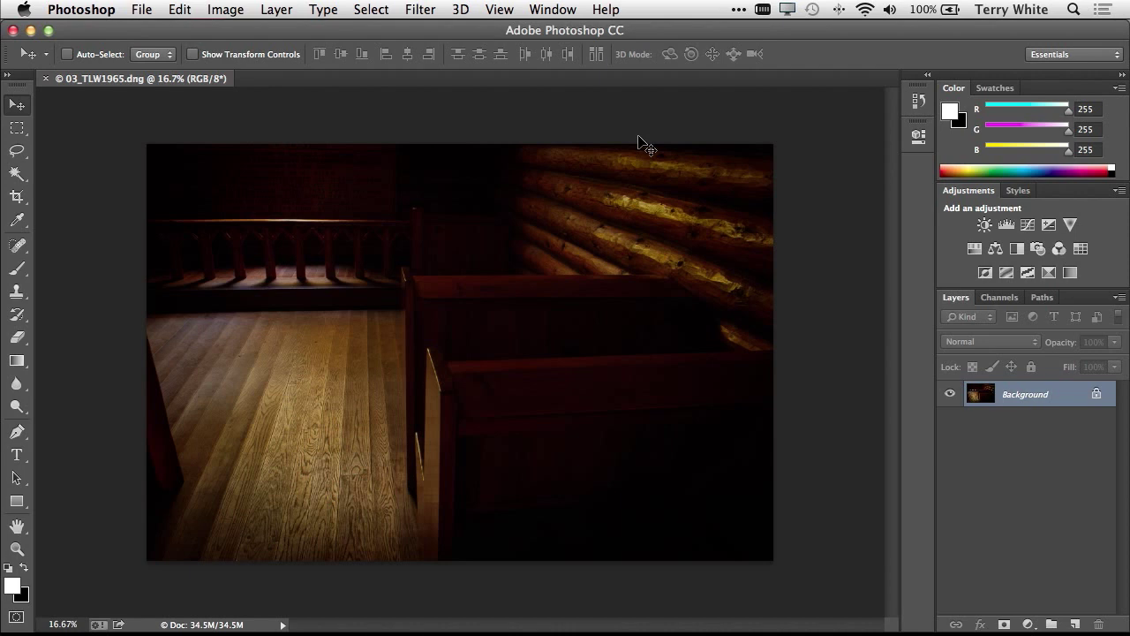
click(418, 10)
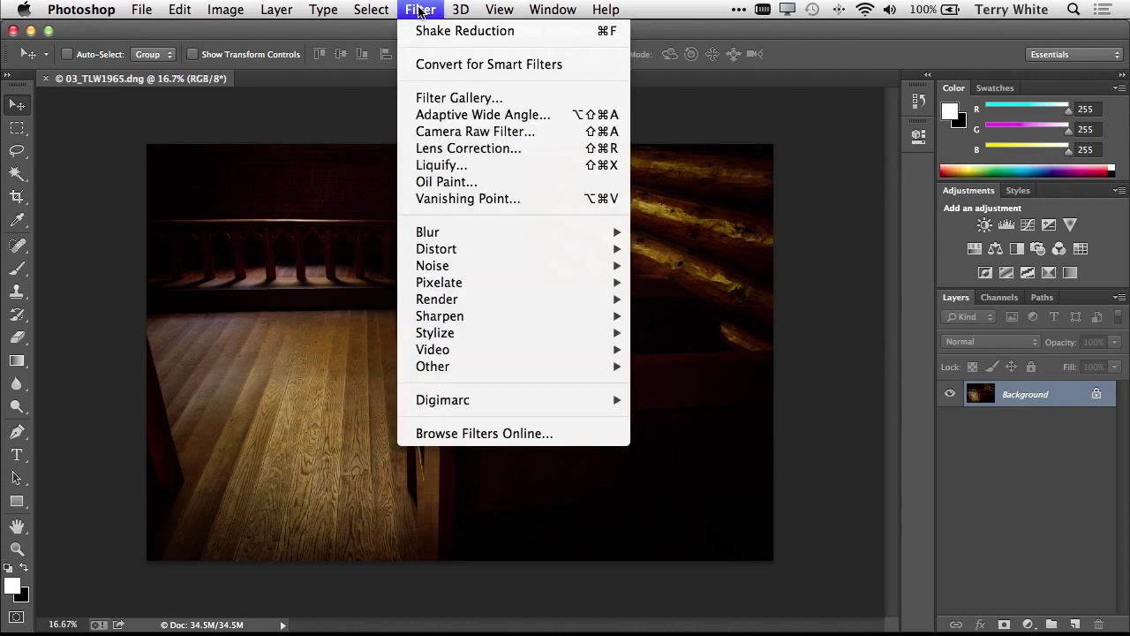
click(474, 131)
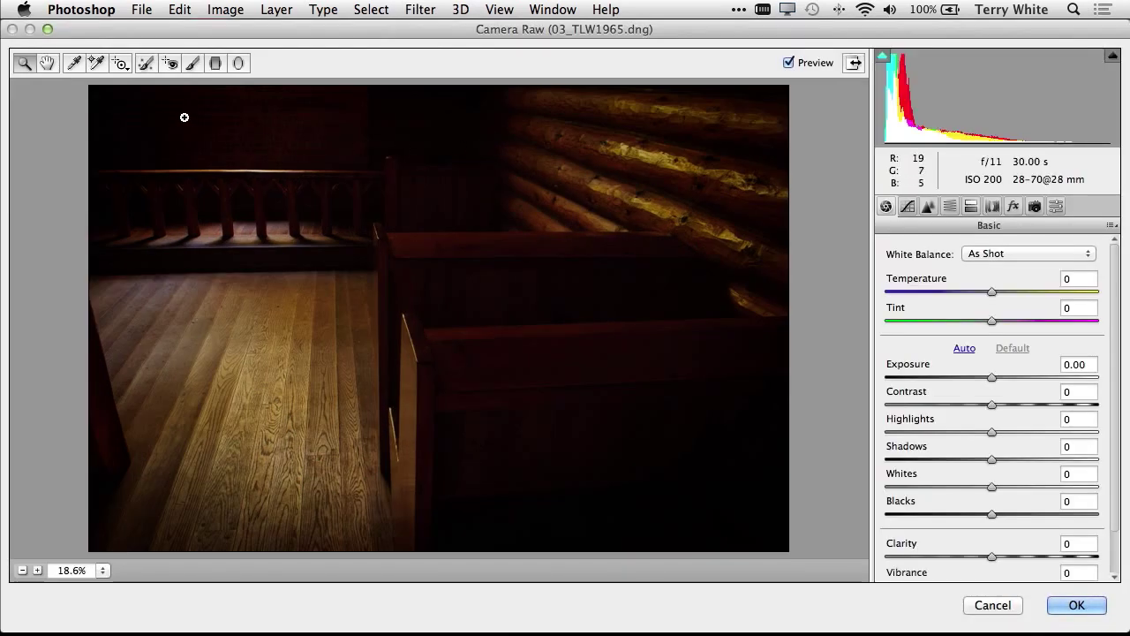
click(238, 64)
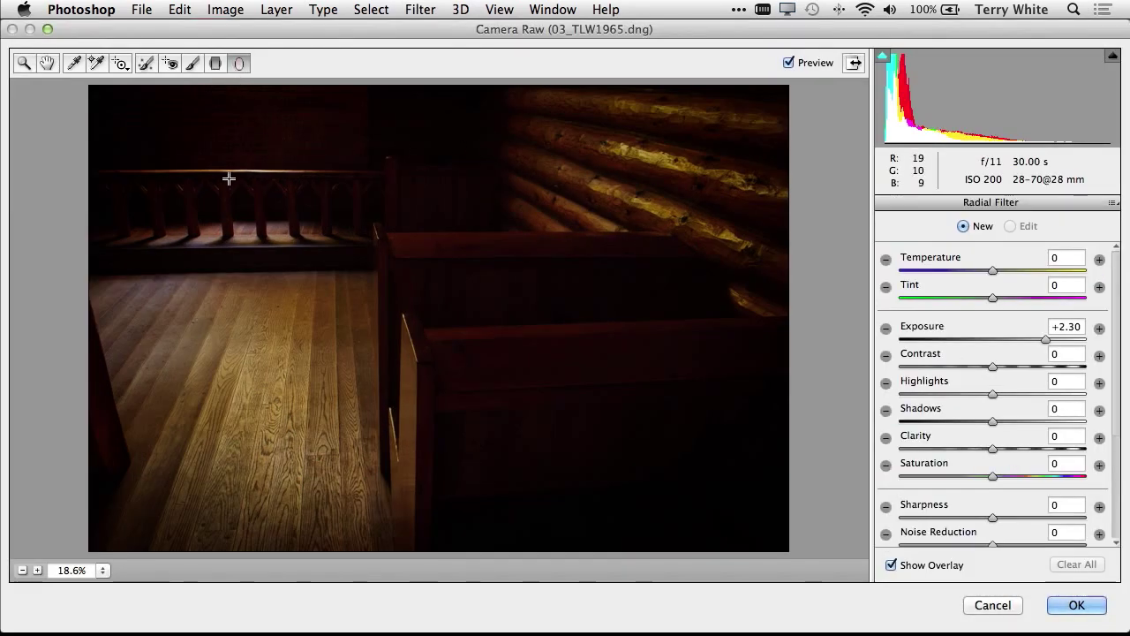
drag(219, 173, 327, 235)
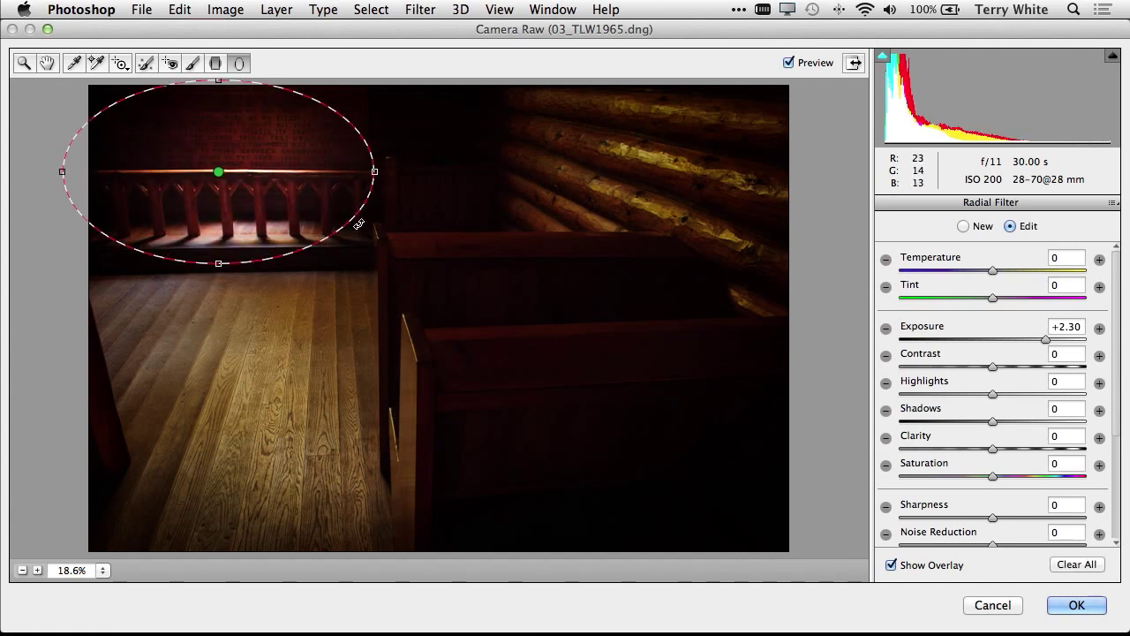
drag(553, 440, 676, 498)
click(1072, 606)
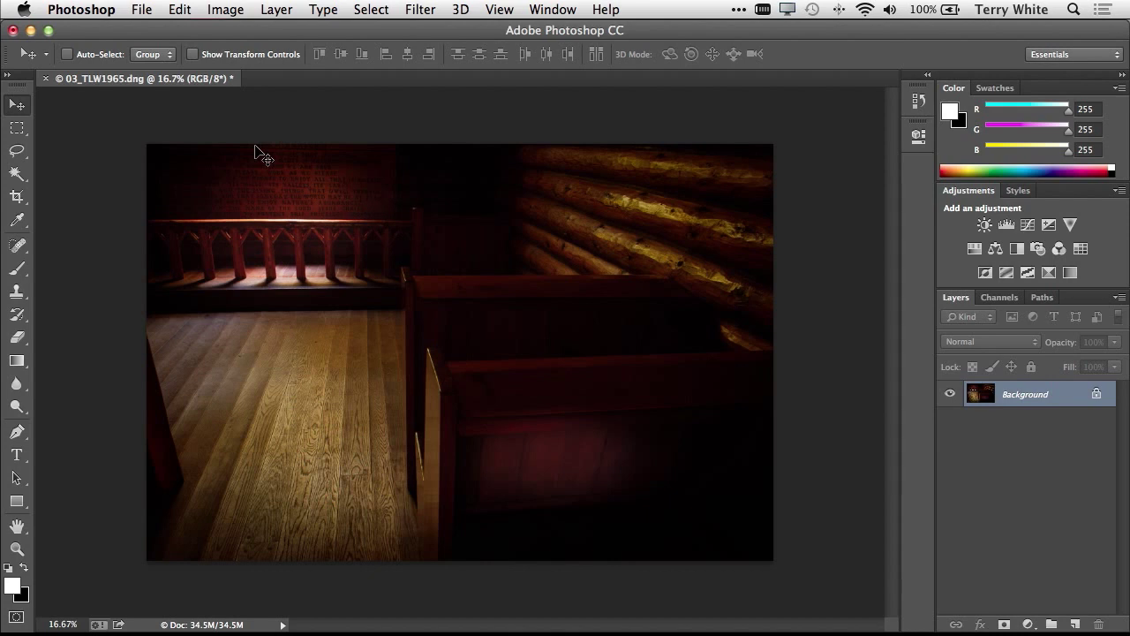
click(141, 11)
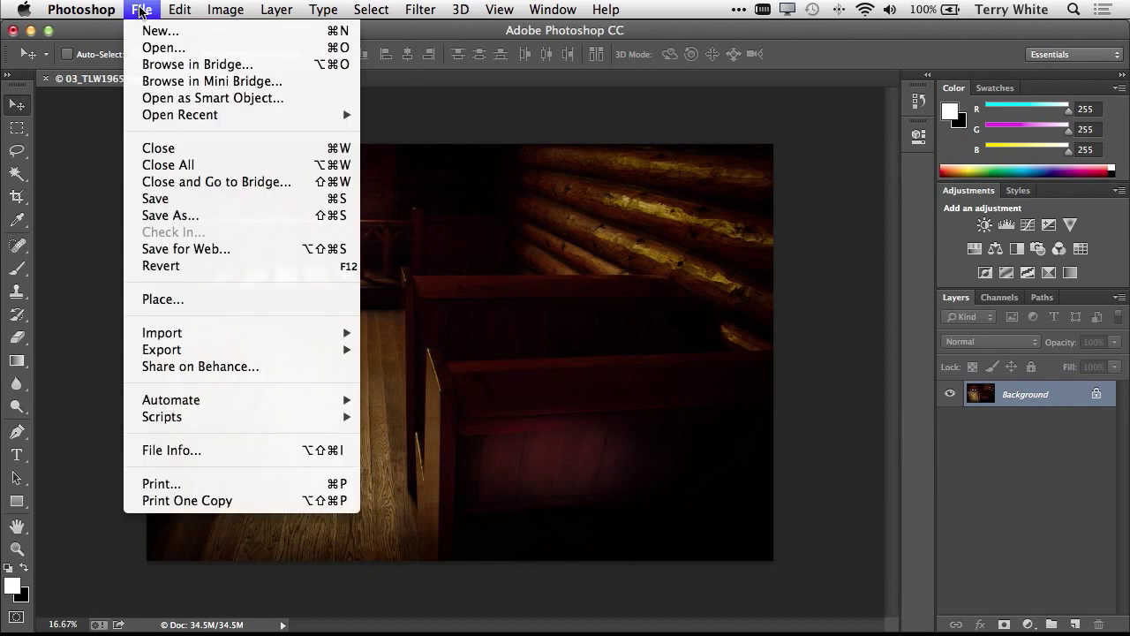
click(263, 377)
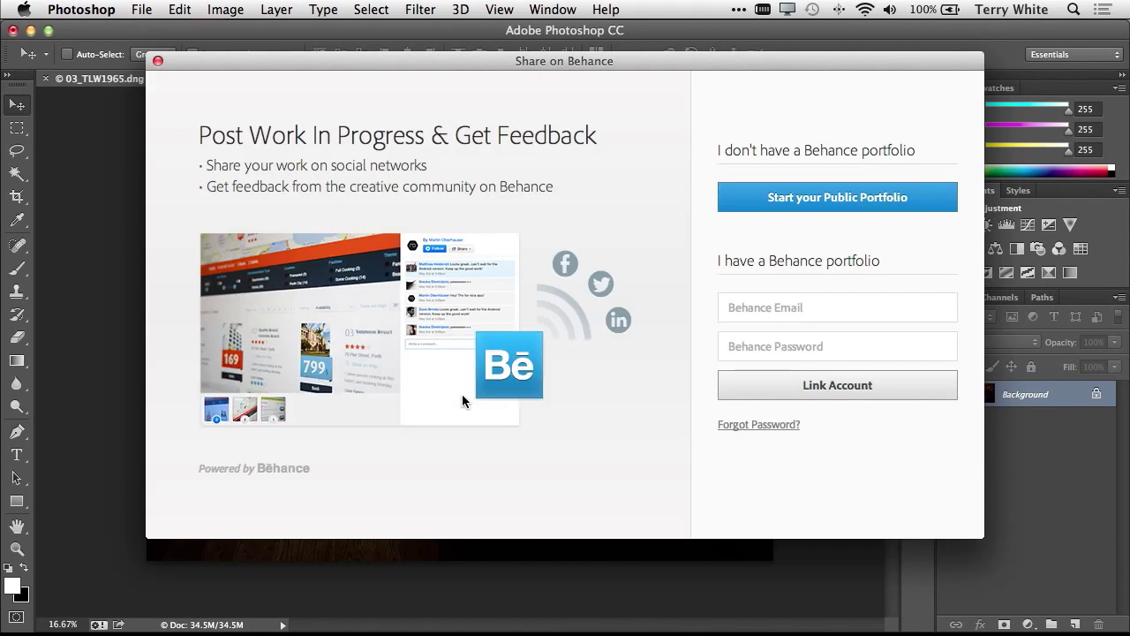
click(158, 61)
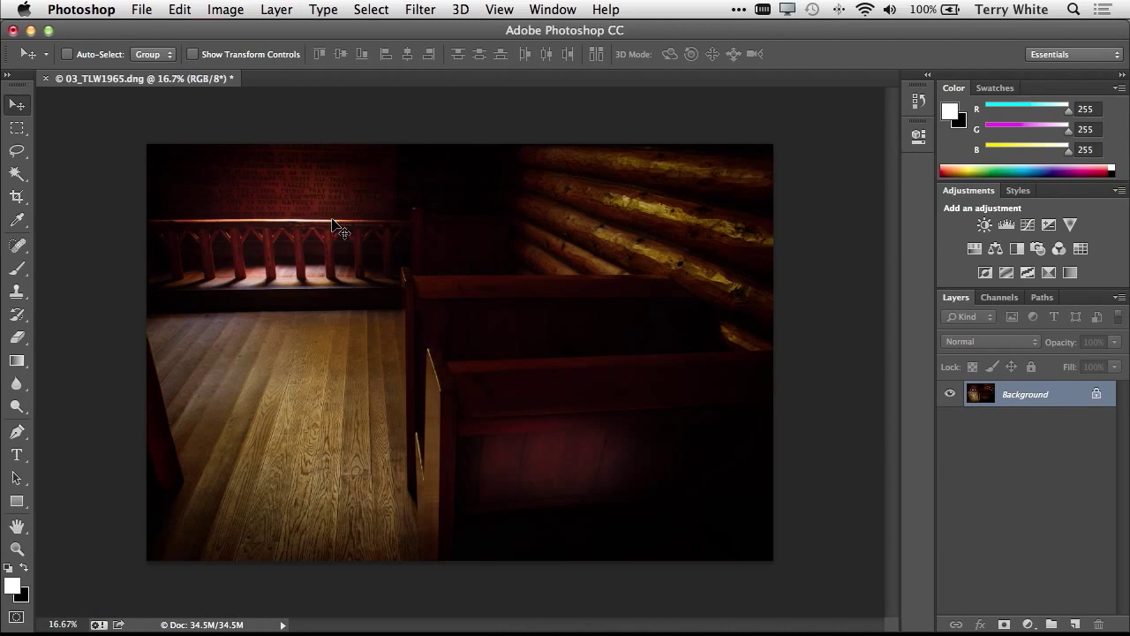
mouse_move(370, 629)
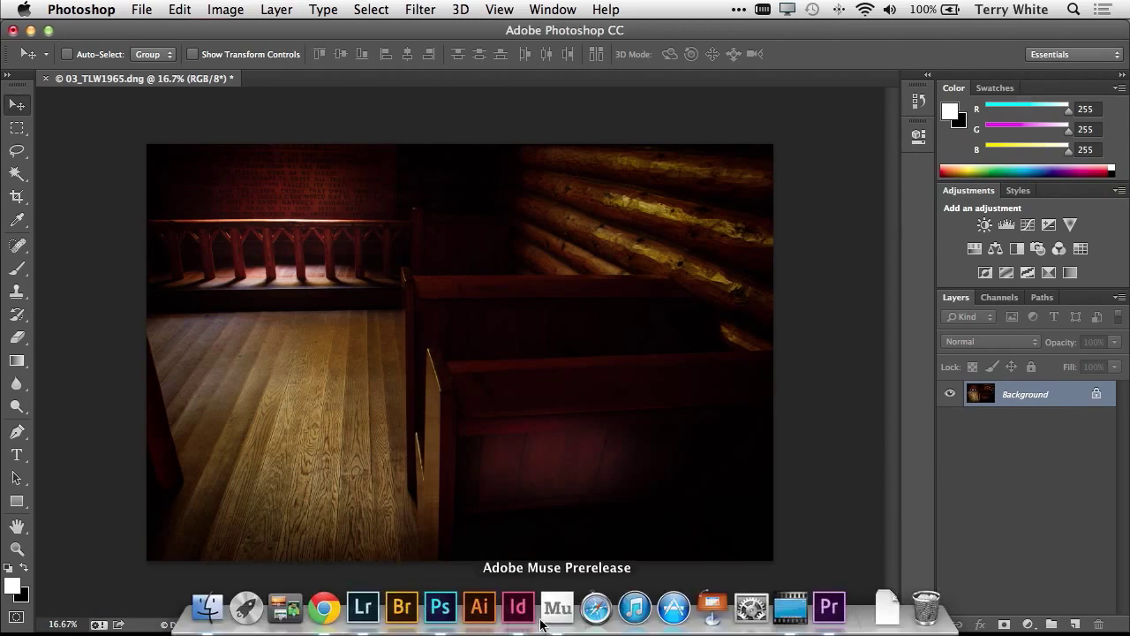
Step: Switch to Premiere Pro's empty DSLR.prproj project and bring up Finder's Sarari footage folders
click(829, 608)
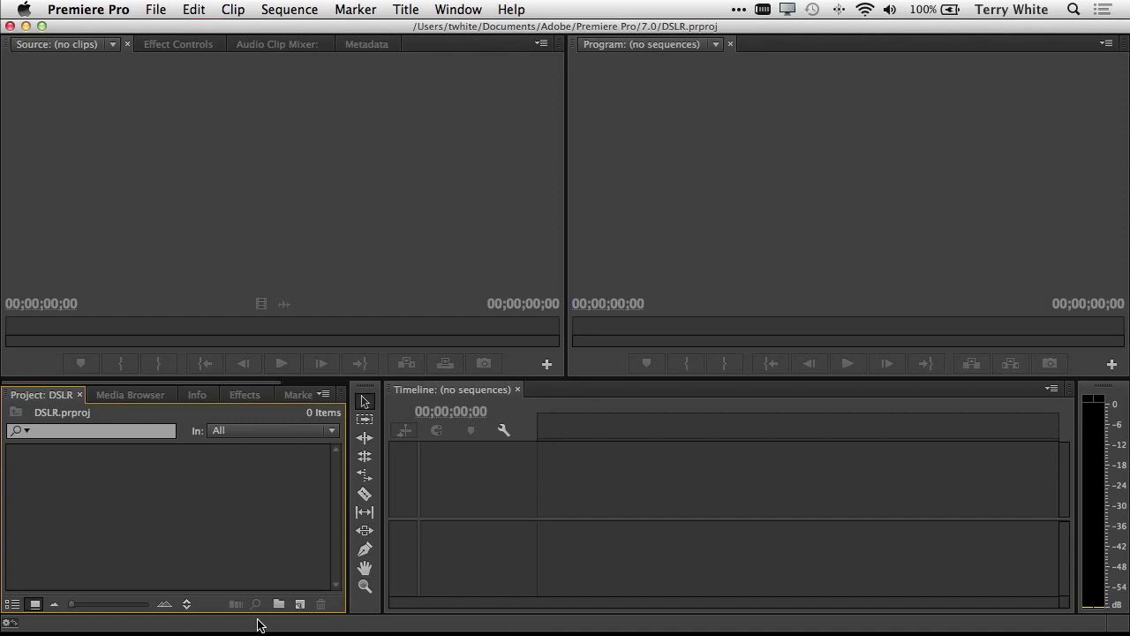
mouse_move(265, 633)
click(209, 609)
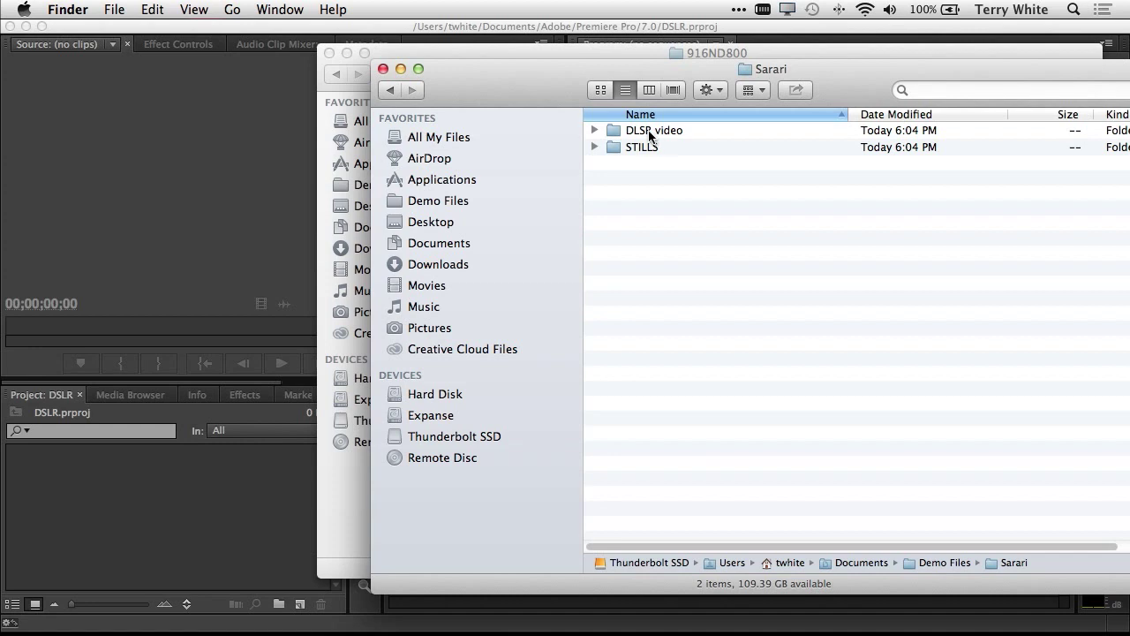
drag(654, 134, 631, 134)
Step: Import all six DLSR video clips, _DSC3613.MOV through _DSC3710.MOV, into Premiere's Project panel
click(596, 131)
click(675, 148)
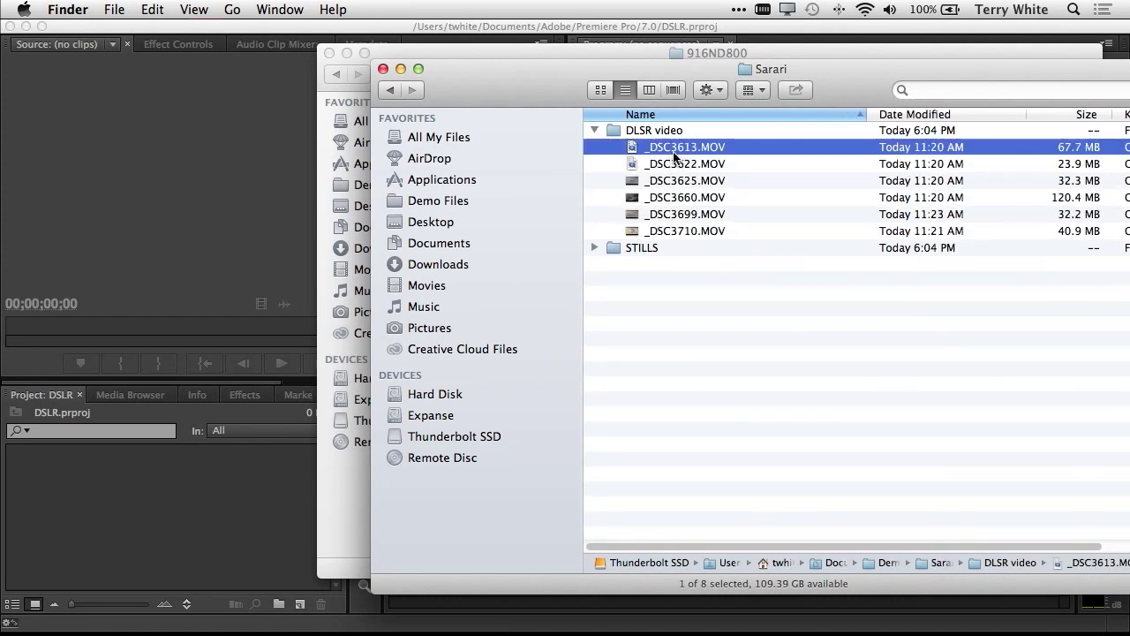
shift+click(686, 230)
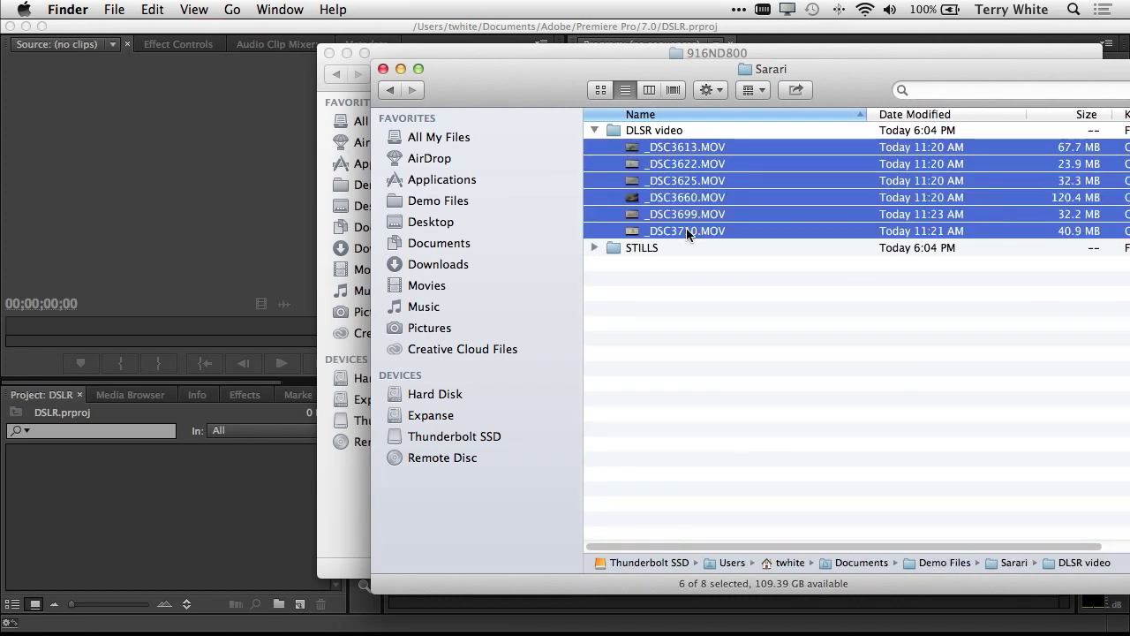
drag(686, 230, 245, 506)
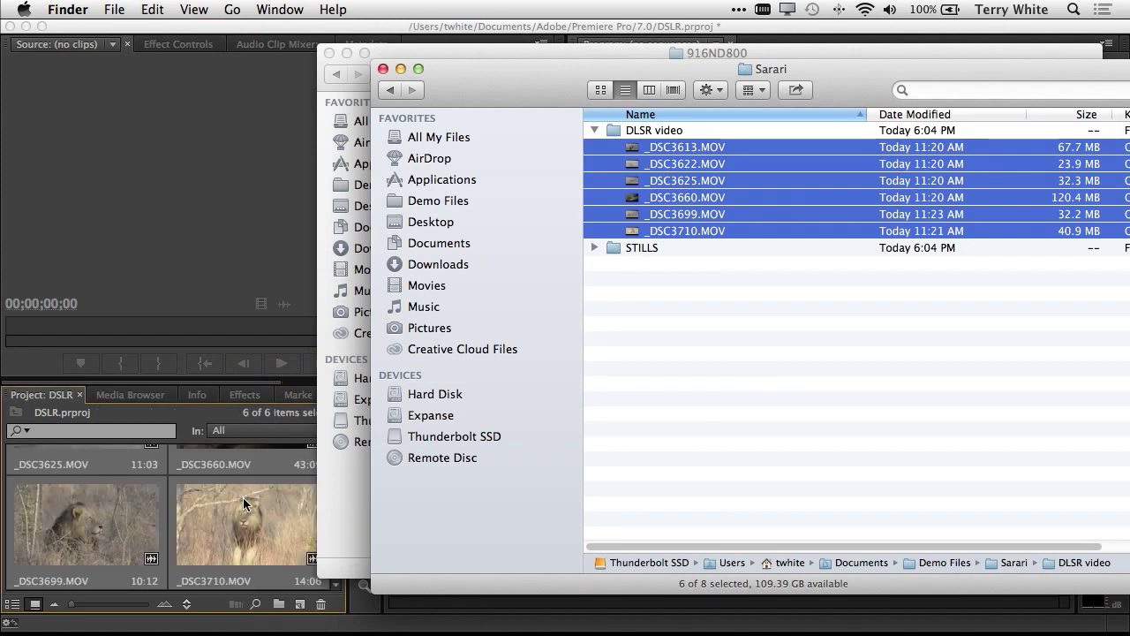
click(261, 486)
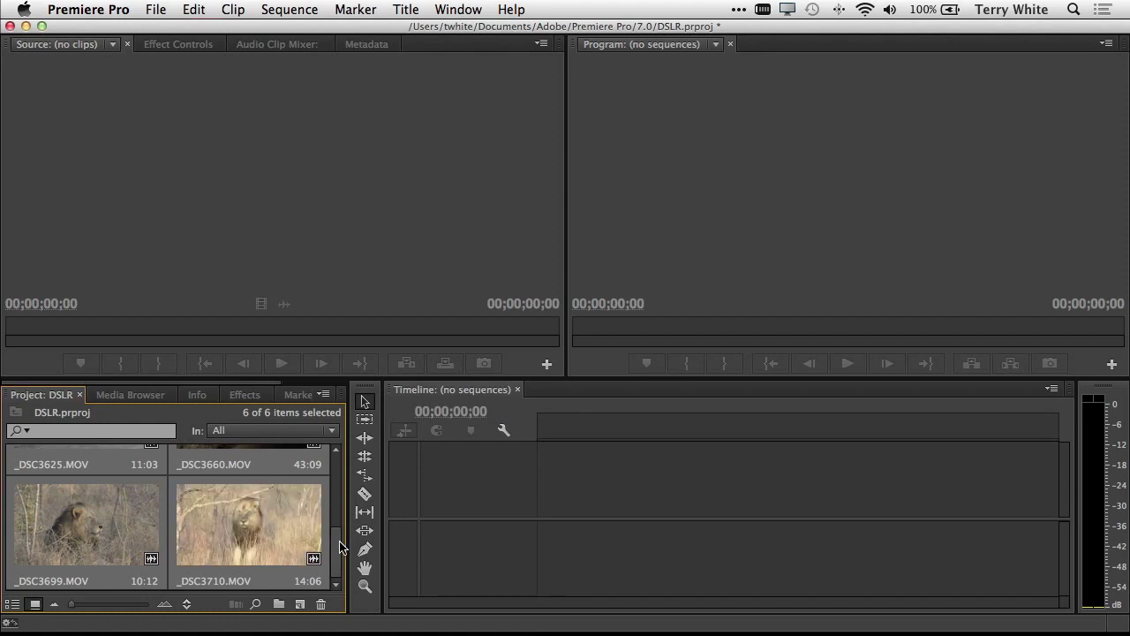
drag(338, 548, 338, 475)
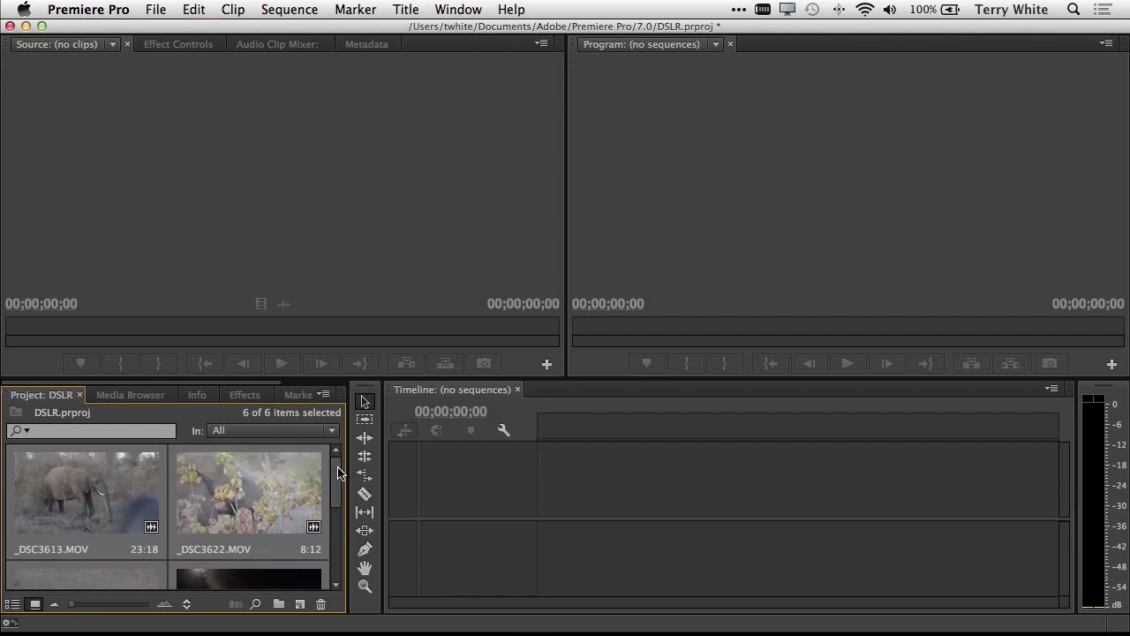
scroll(338, 473, down, 3)
scroll(341, 473, up, 3)
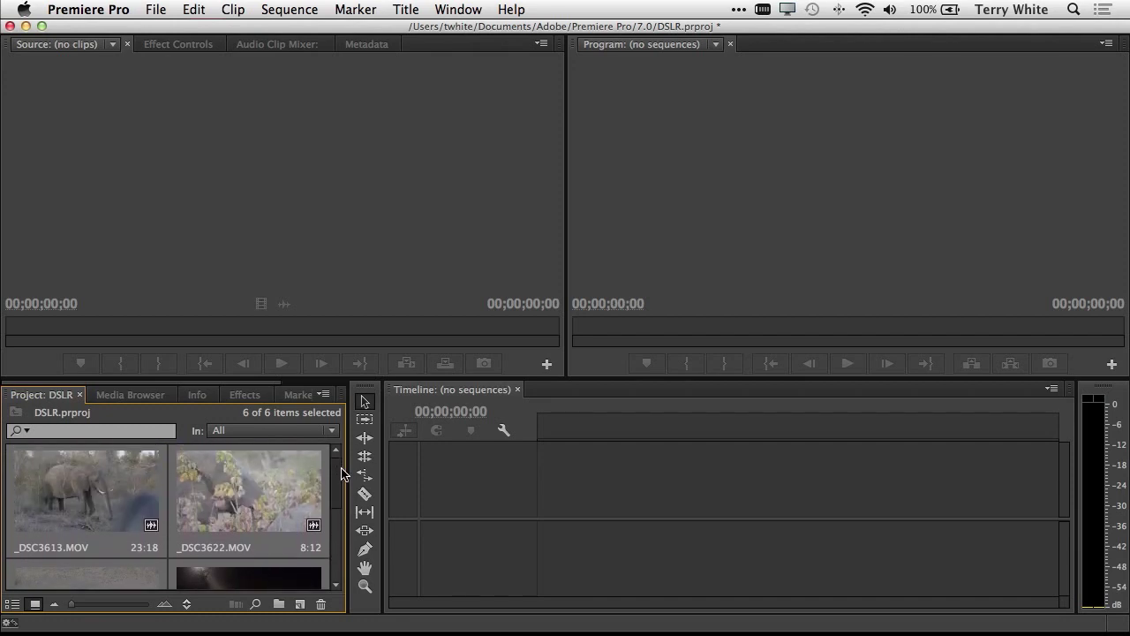
mouse_move(341, 473)
mouse_down()
mouse_move(338, 545)
mouse_move(345, 492)
mouse_up()
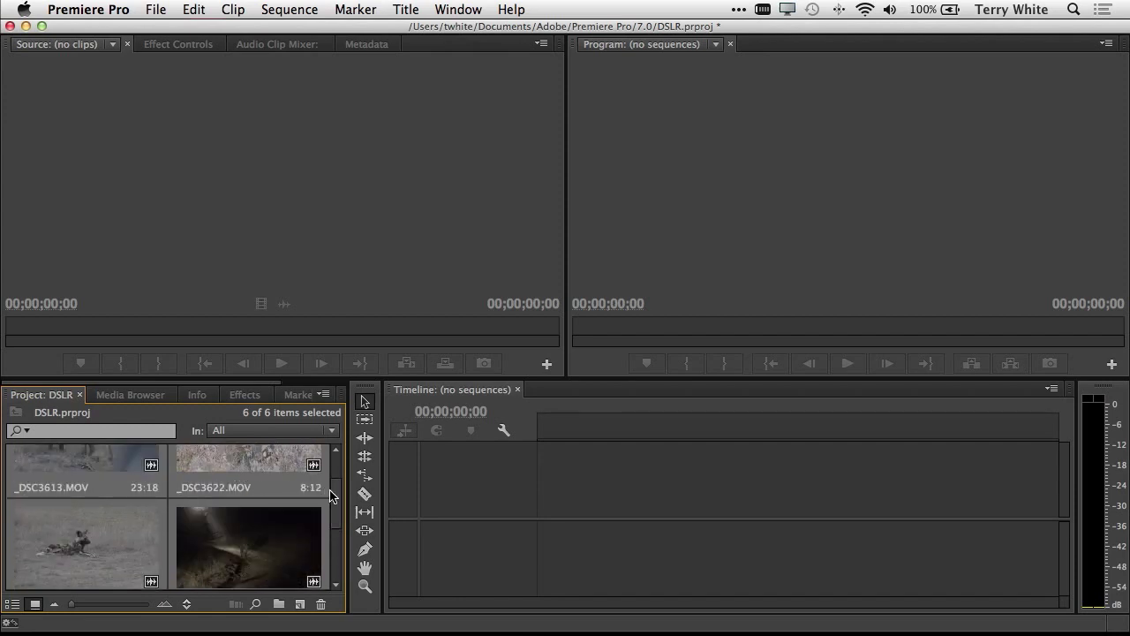
drag(339, 494, 339, 461)
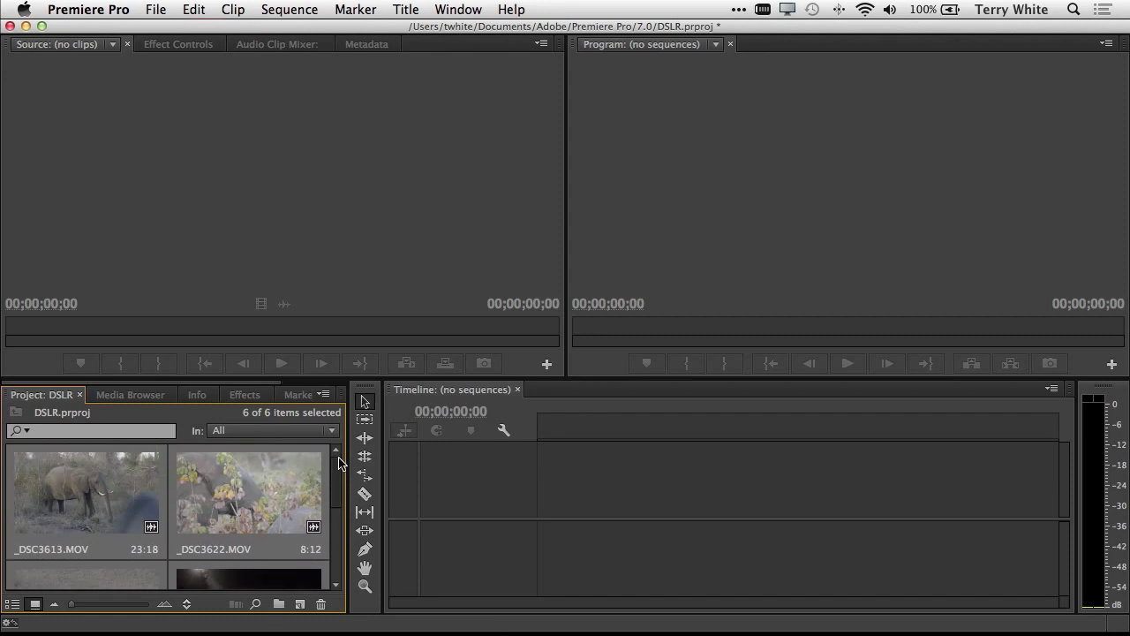
click(64, 497)
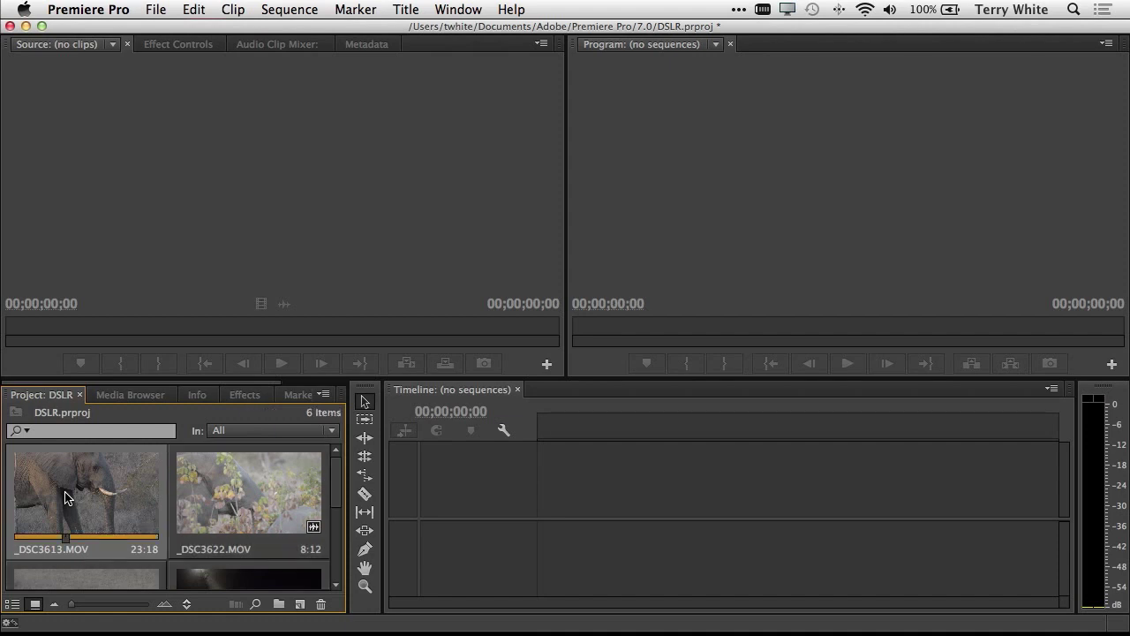
Step: Make a new sequence from the elephant clip _DSC3613.MOV using New Sequence From Clip
right_click(64, 497)
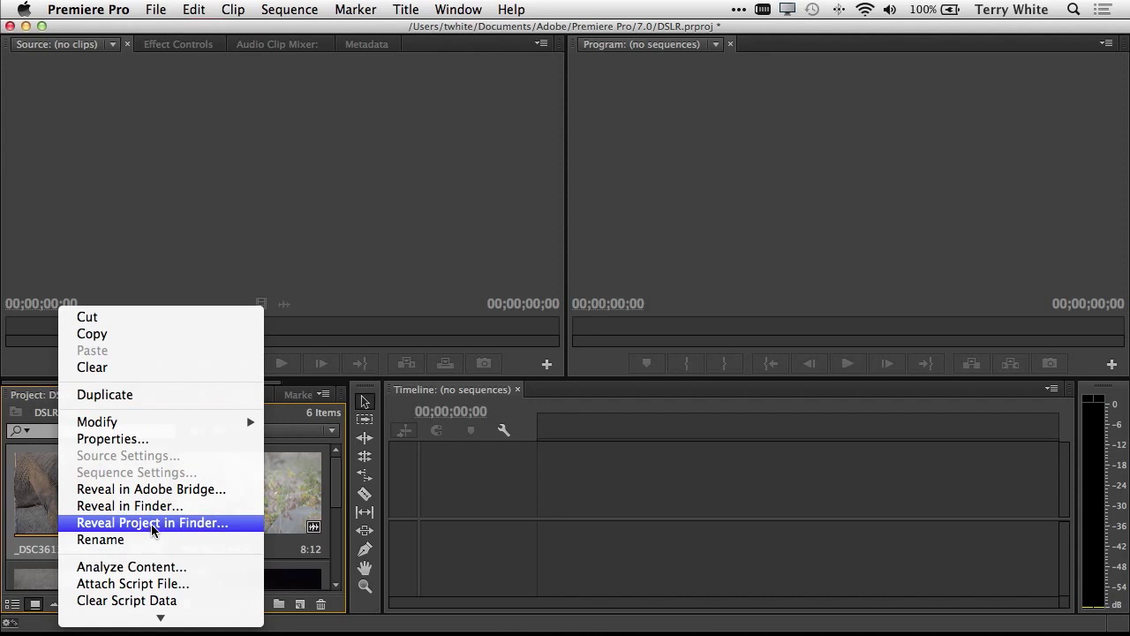
mouse_move(156, 615)
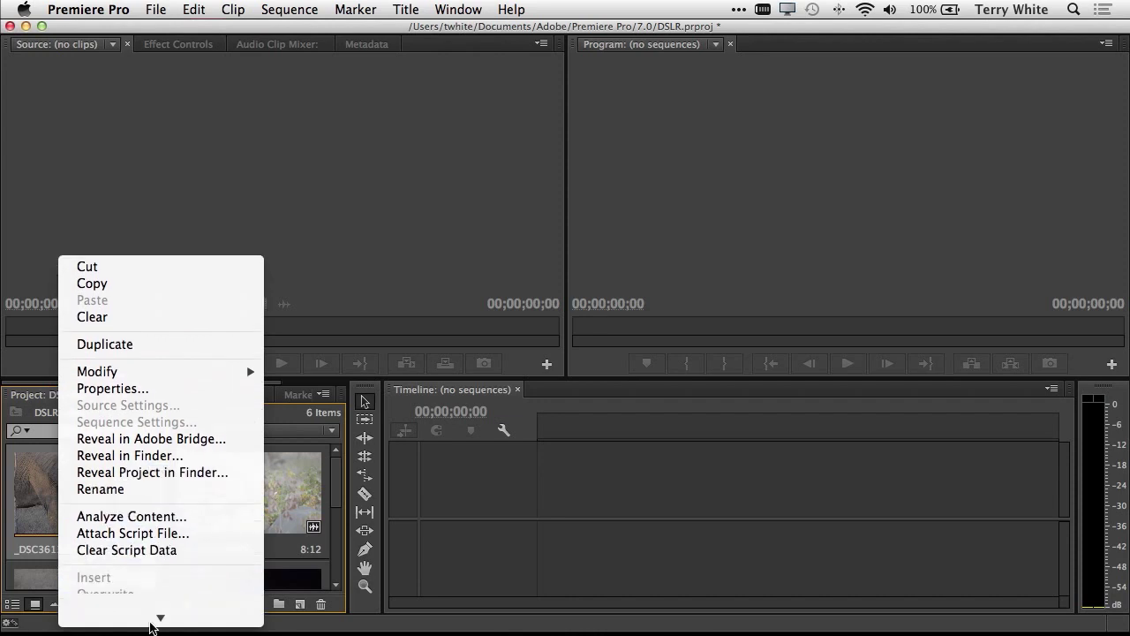
click(194, 538)
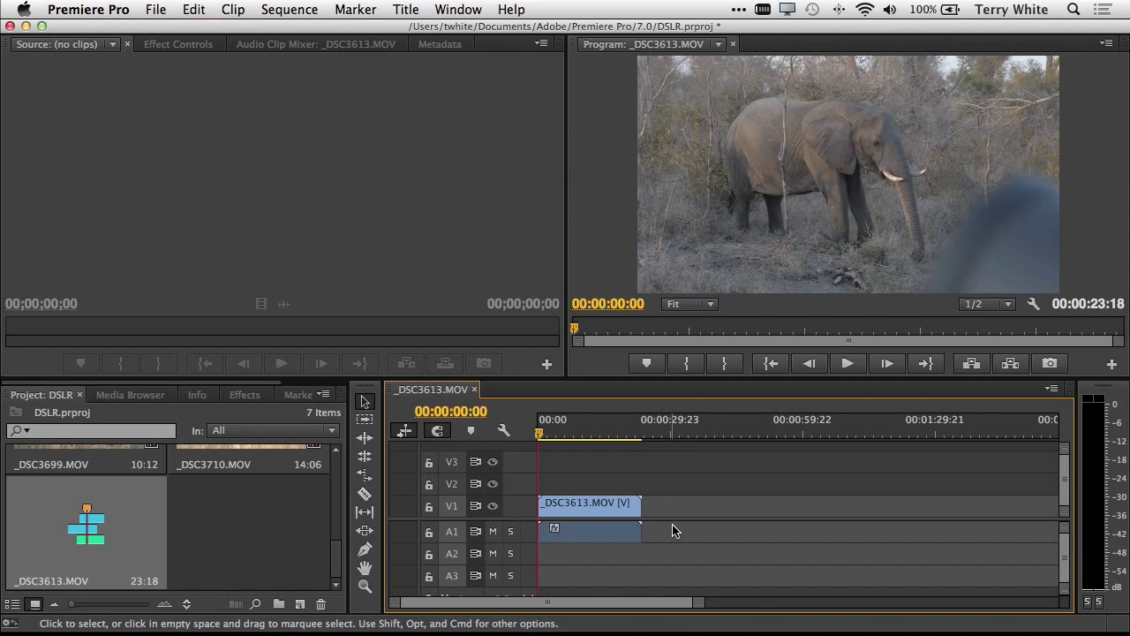
Step: Park the playhead about four seconds into the elephant clip and select the five other safari clips
drag(539, 433, 561, 439)
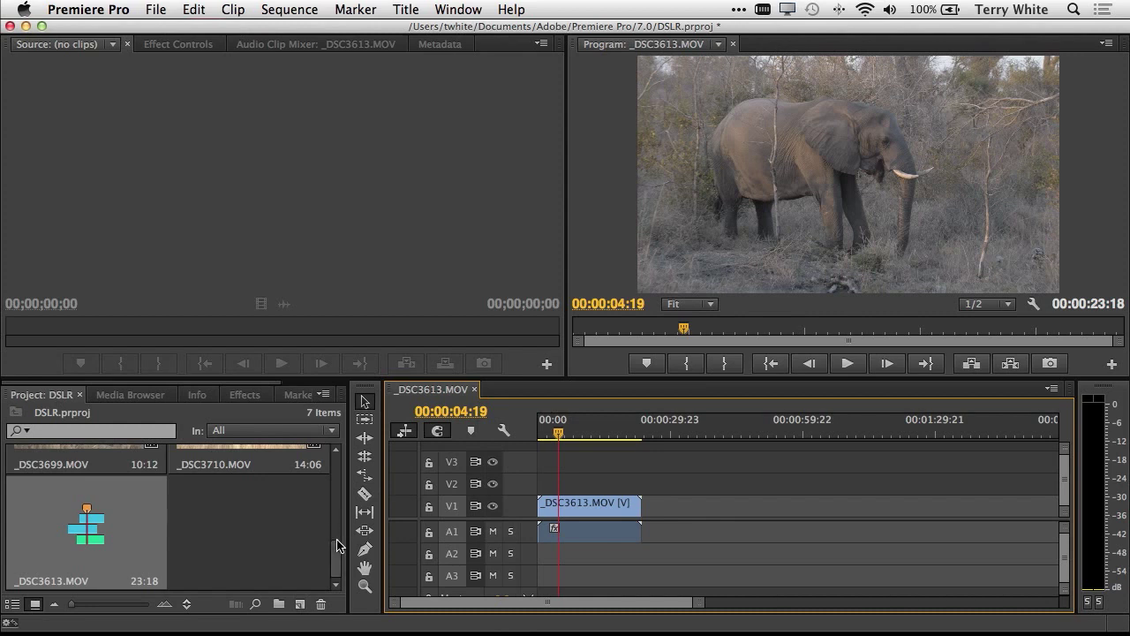
drag(336, 539, 342, 453)
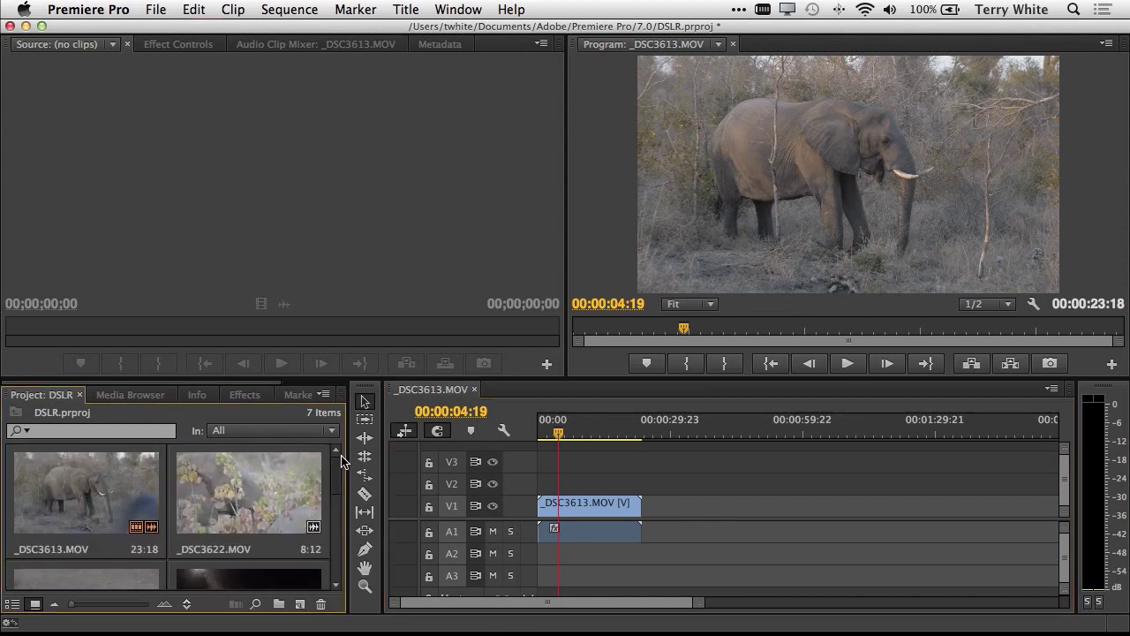
click(290, 491)
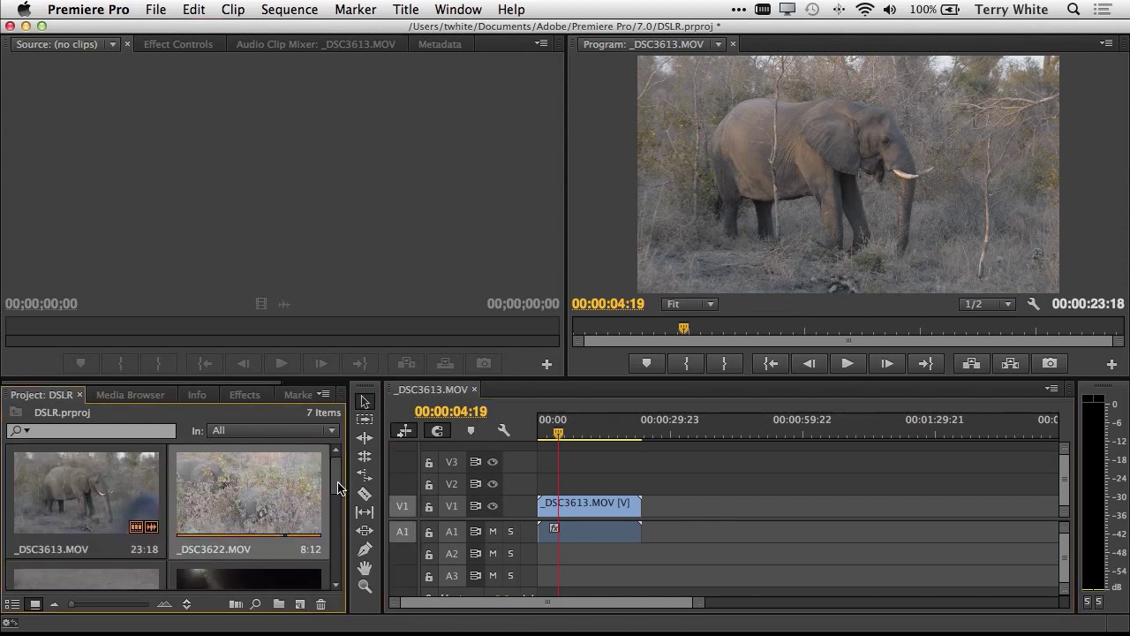
drag(343, 488, 340, 506)
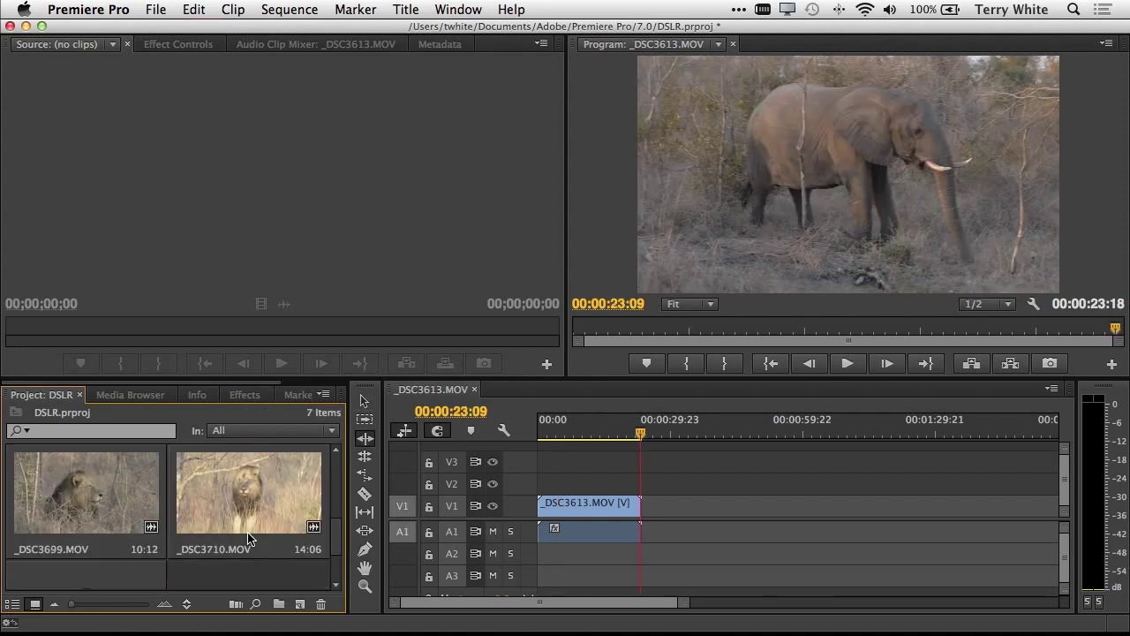
shift+click(249, 532)
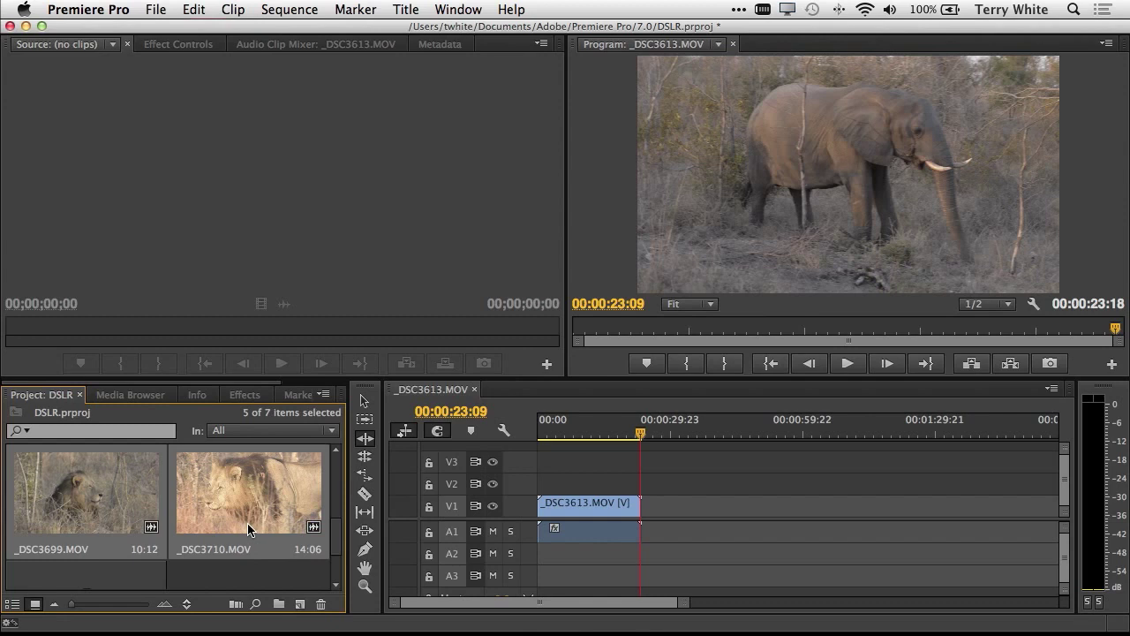
Step: Insert the five clips at the playhead via the Program monitor's Insert zone, then scrub to review
drag(238, 515, 754, 254)
key(super)
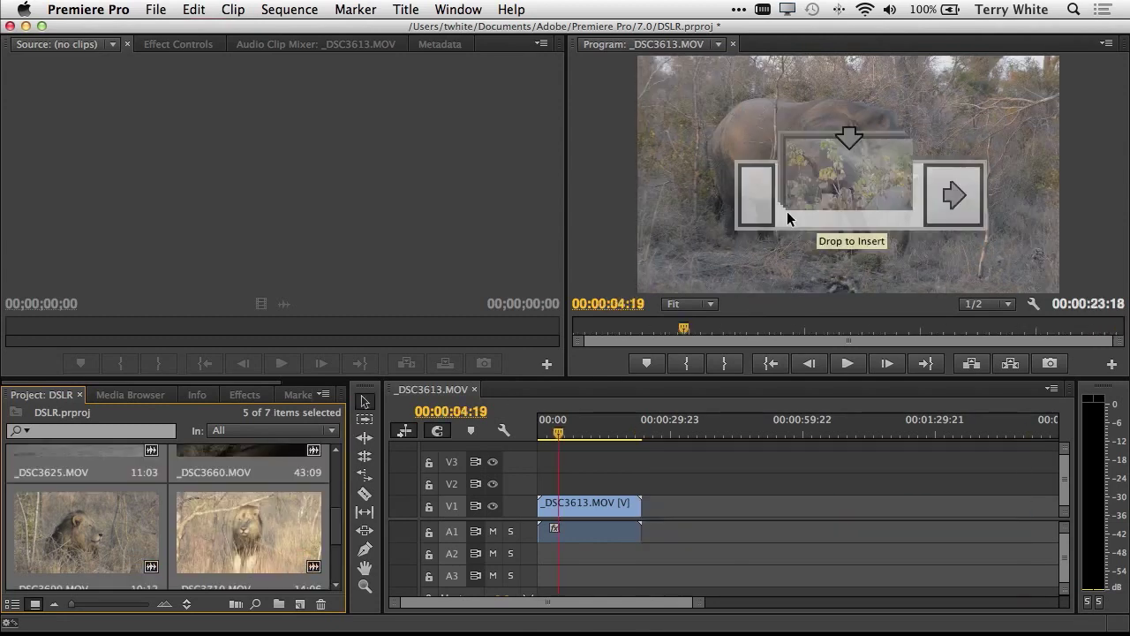
drag(787, 212, 786, 215)
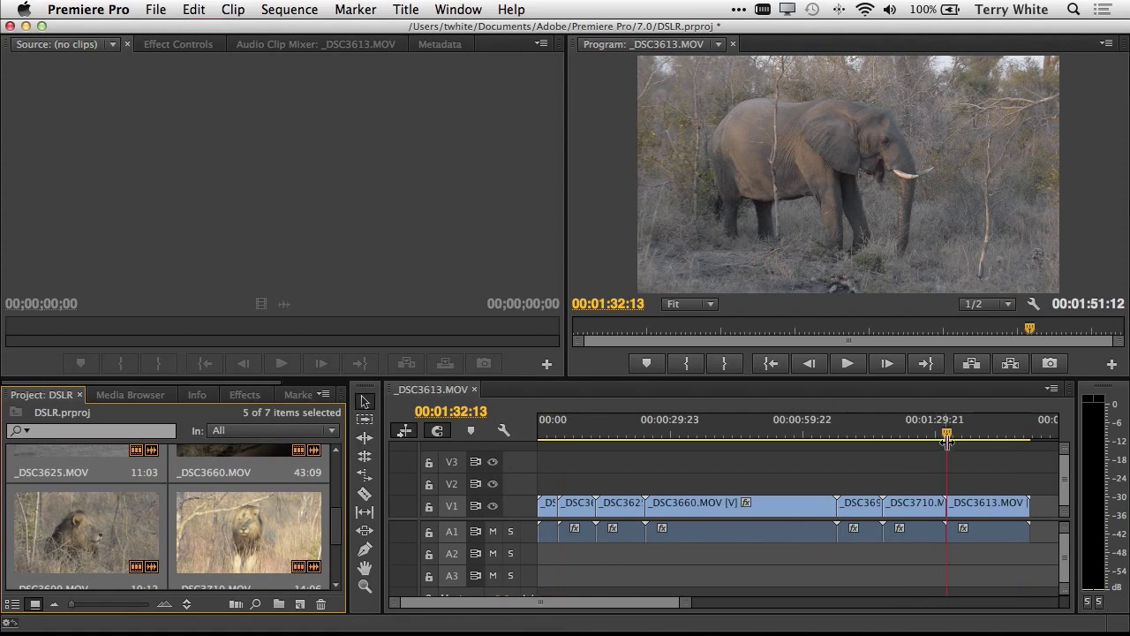
drag(949, 439, 550, 462)
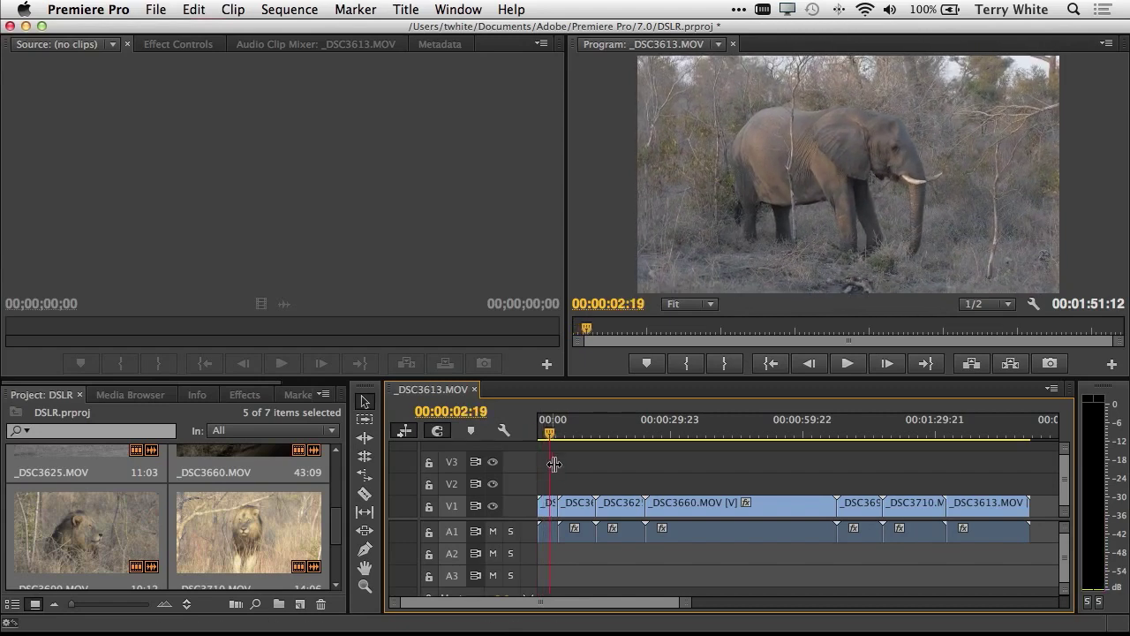
Step: Ripple-trim the first V1 clip's start so the sequence runs 01:48:17, then scrub to the leopard shot
click(365, 441)
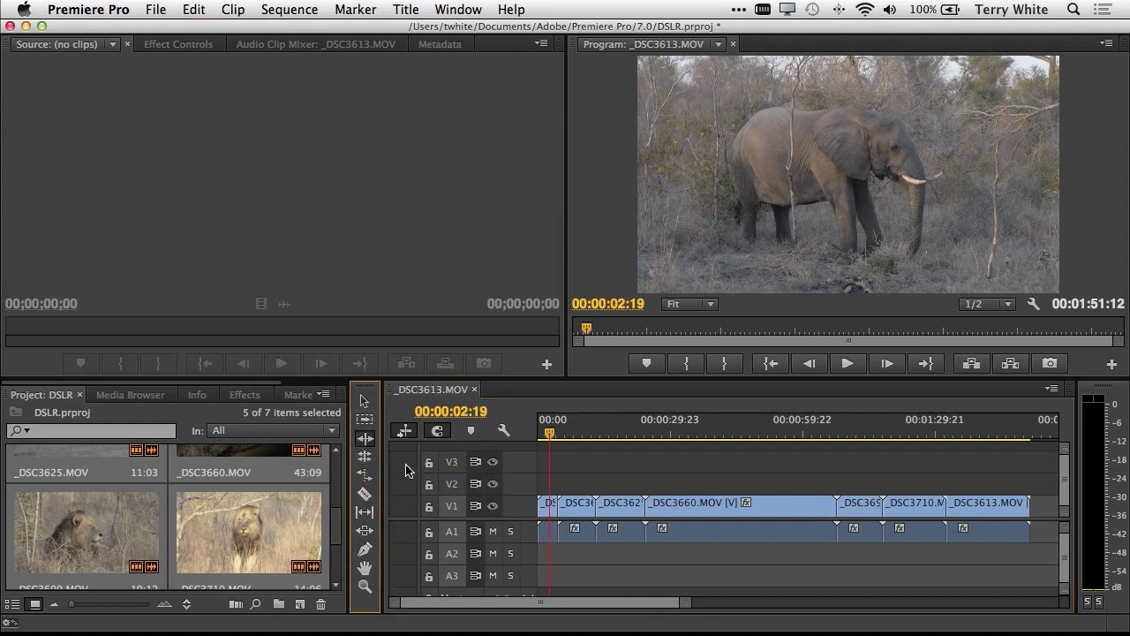
click(544, 510)
drag(546, 509, 555, 510)
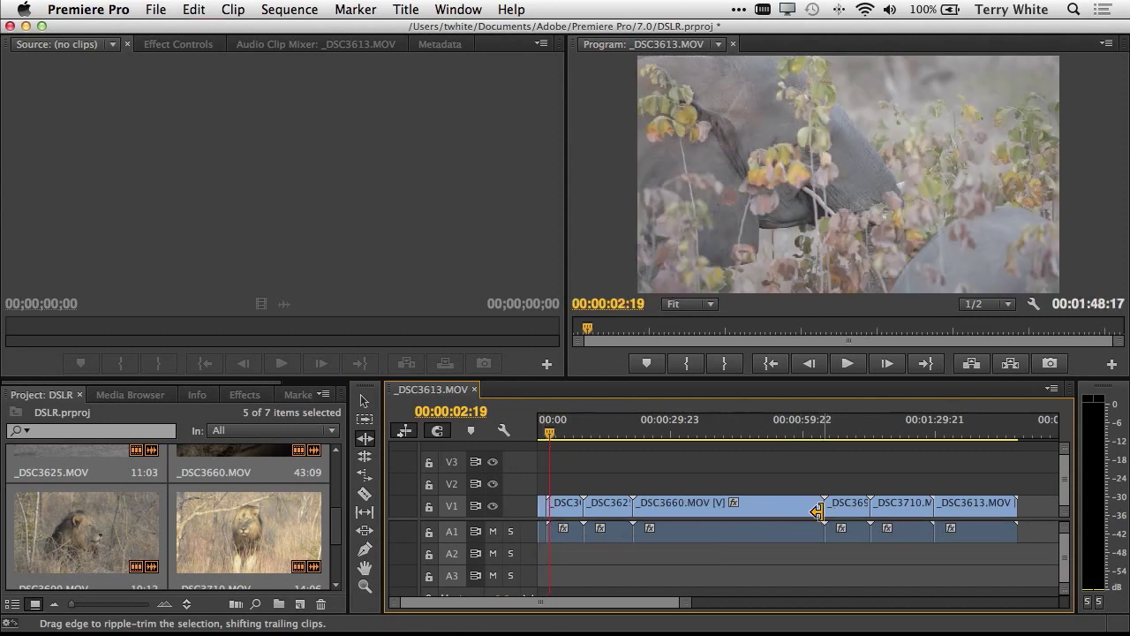
mouse_move(549, 437)
mouse_down()
mouse_move(532, 438)
mouse_move(566, 434)
mouse_up()
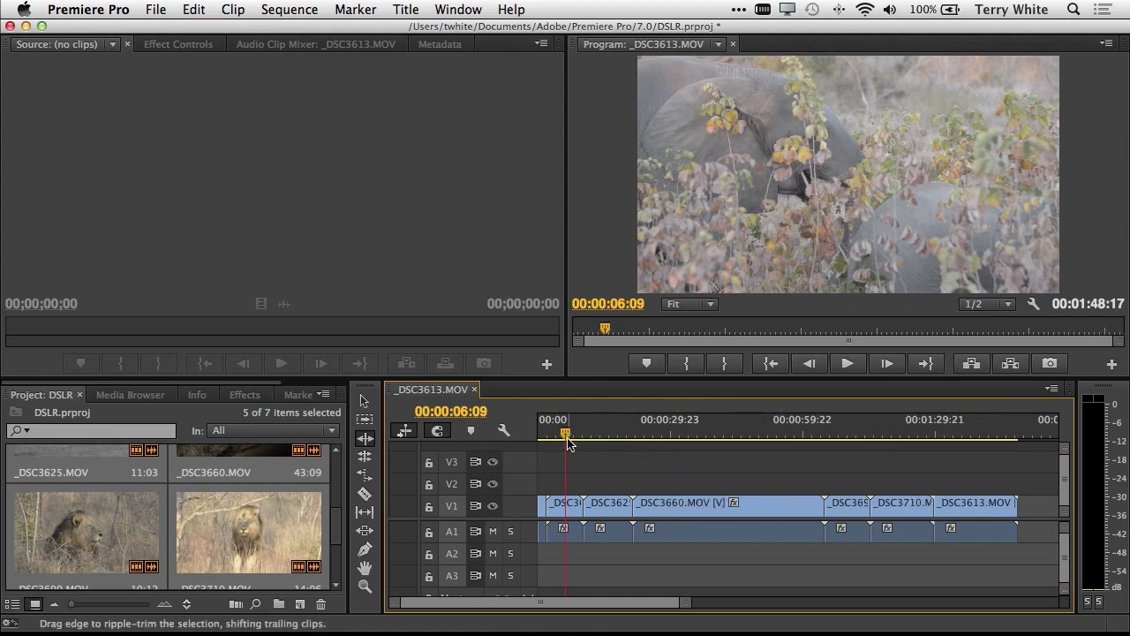
drag(565, 438, 714, 444)
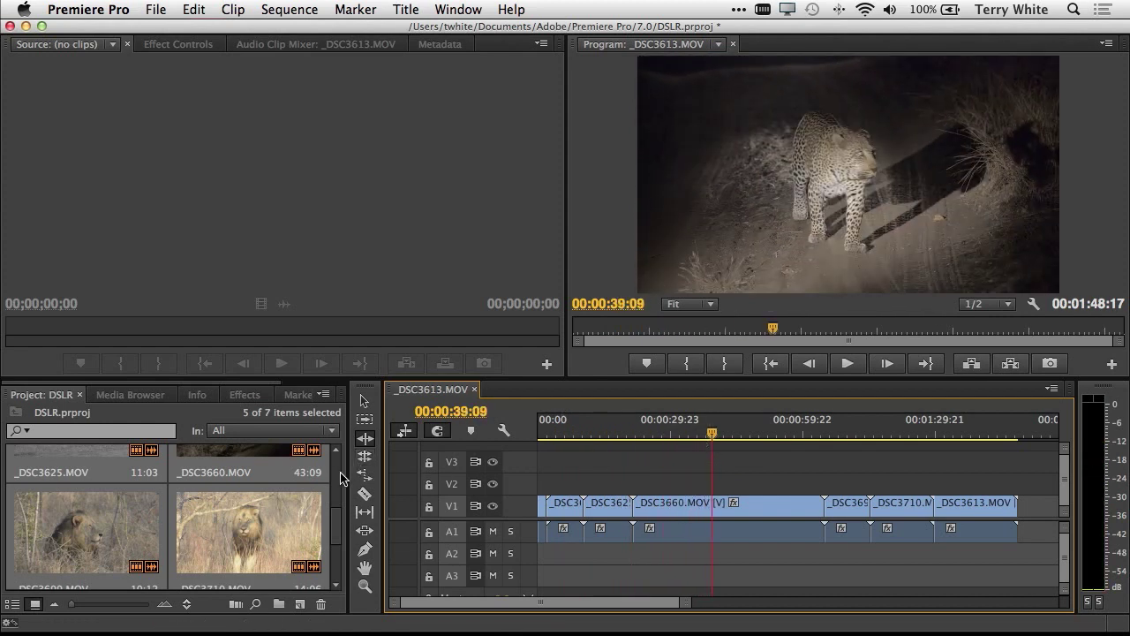
key(super+Tab)
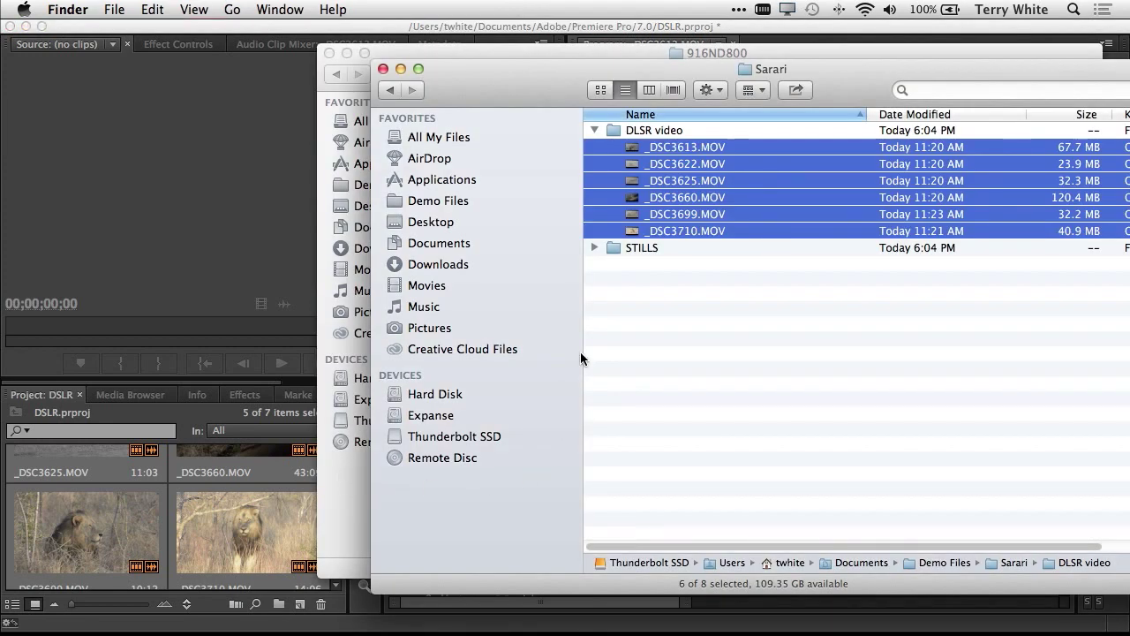
Step: Collapse DLSR video, bring the STILLS folder into the project as a bin, and open it
click(594, 130)
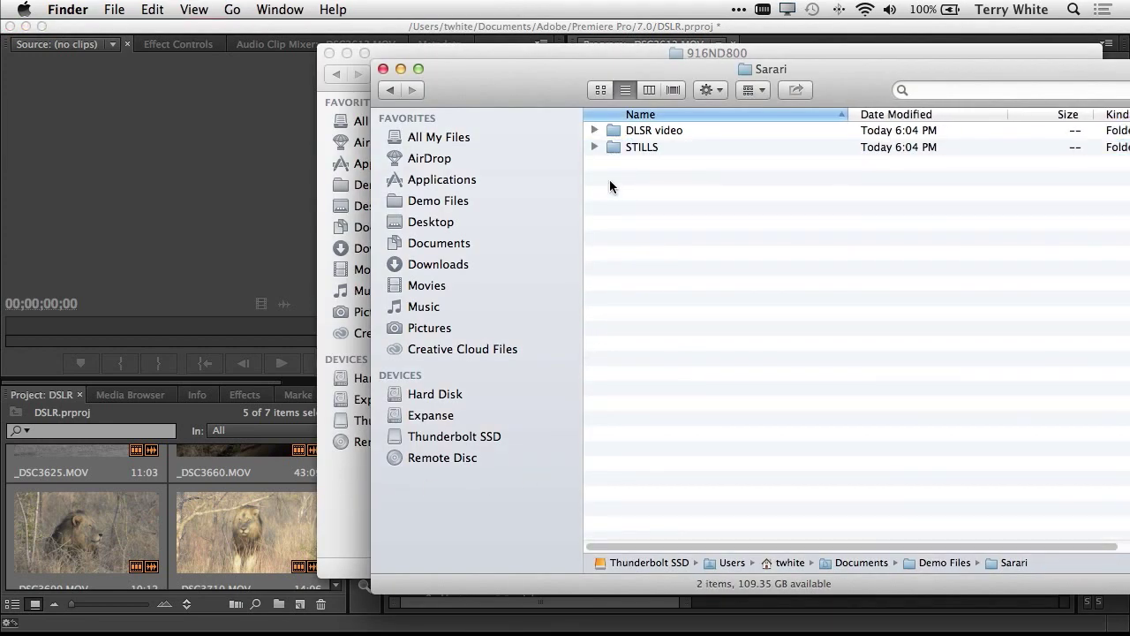
drag(611, 149, 227, 512)
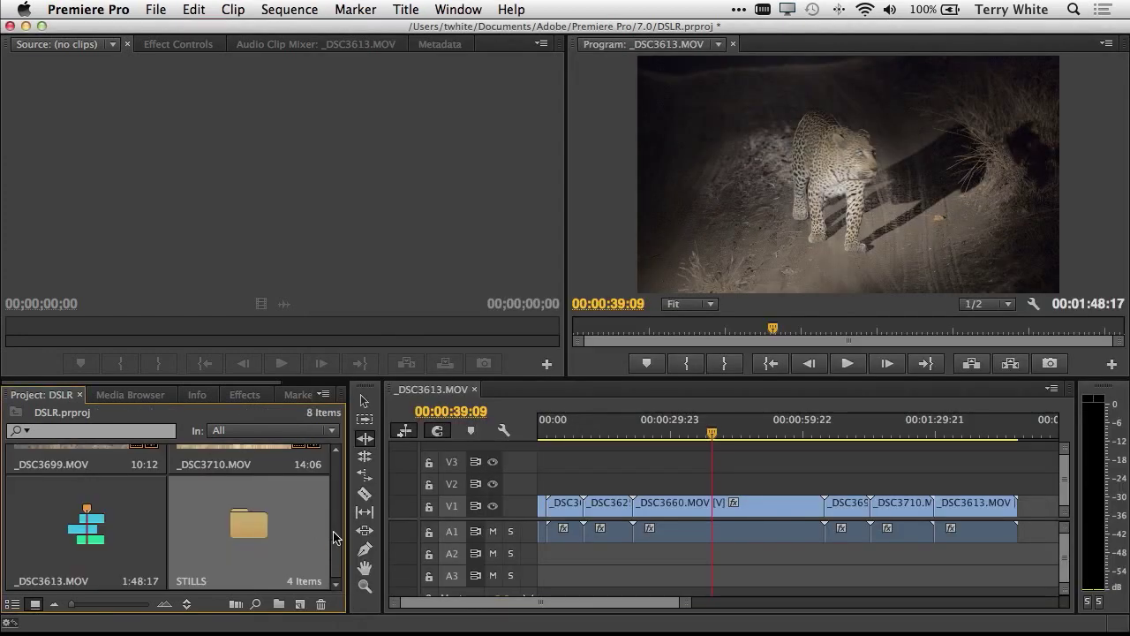
double_click(253, 532)
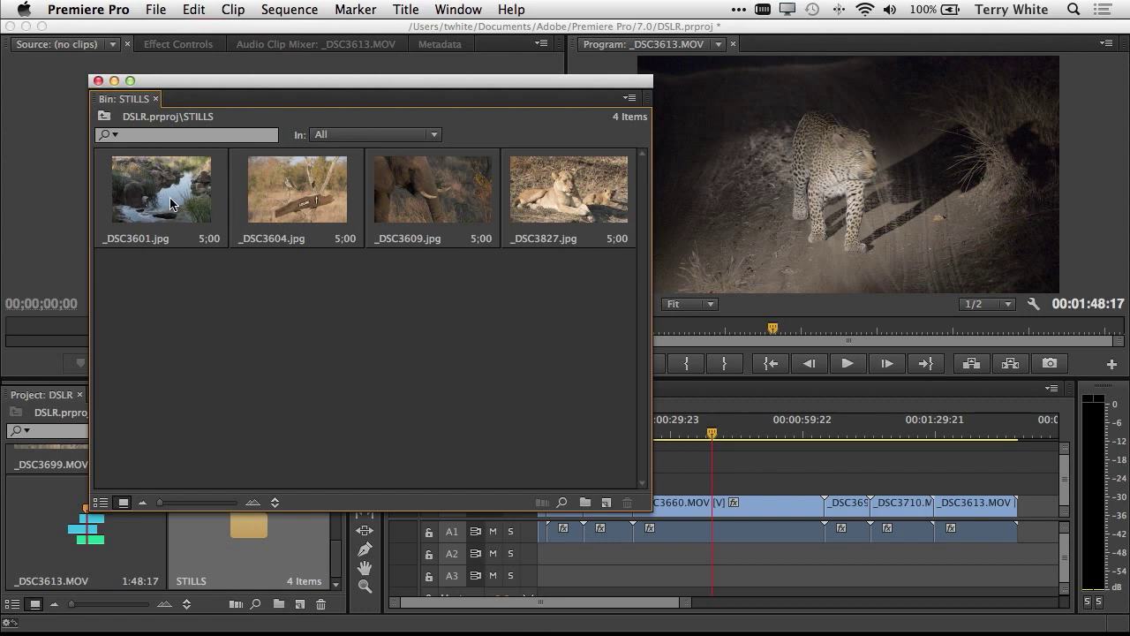
Step: Order the stills _DSC3604, _DSC3601, _DSC3827, _DSC3609, park the playhead at sequence end, open Automate to Sequence
drag(170, 204, 326, 210)
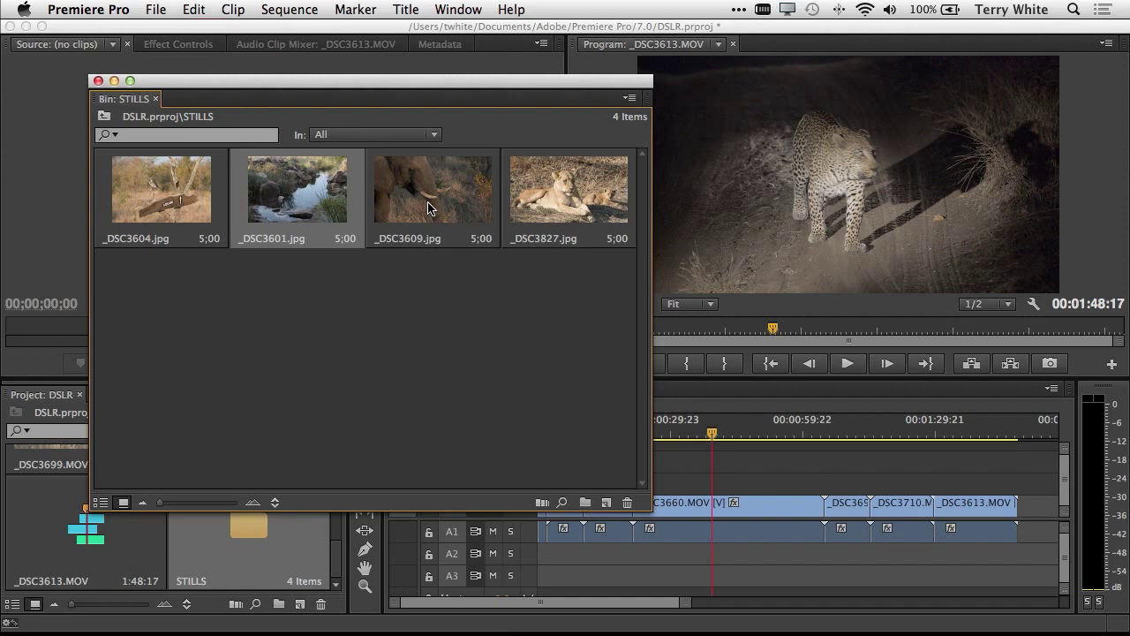
drag(428, 208, 620, 203)
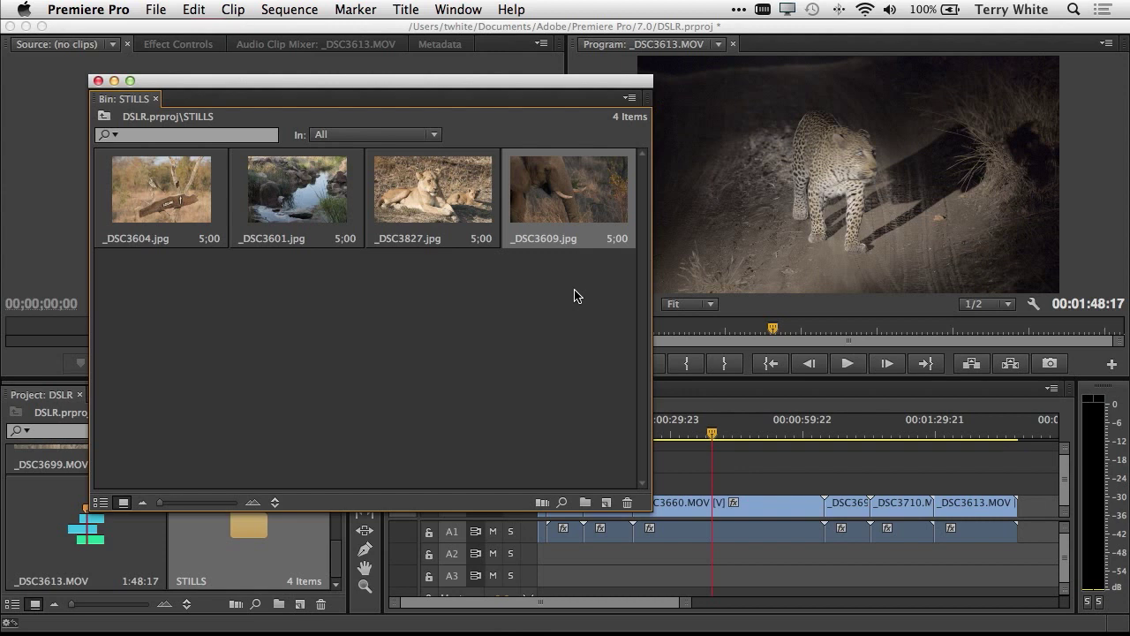
drag(714, 439, 1020, 475)
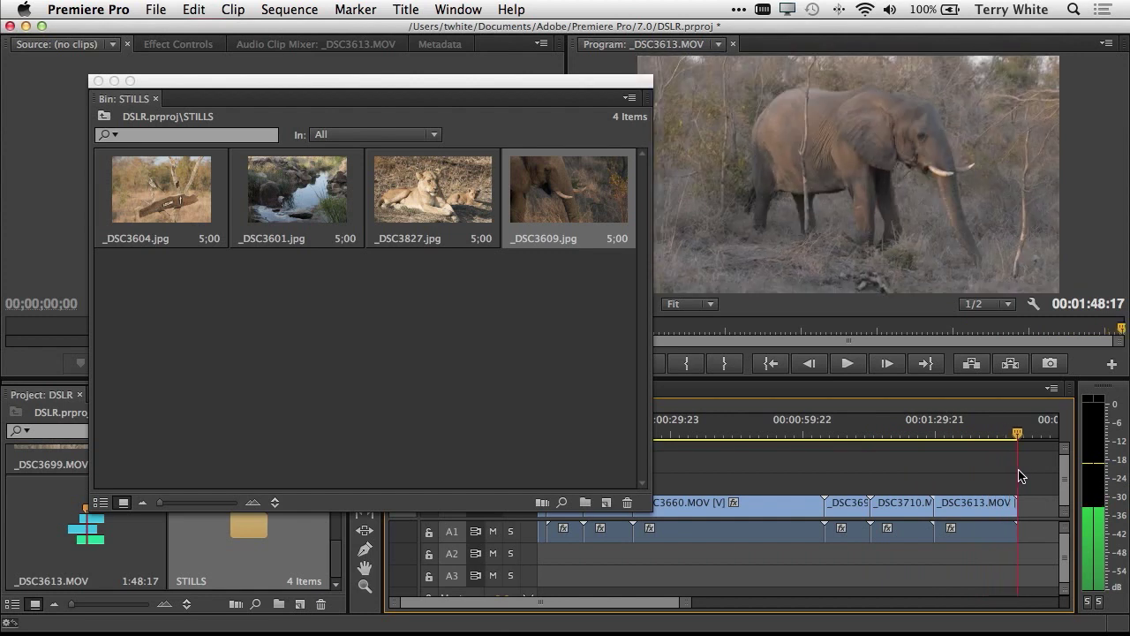
click(167, 203)
shift+click(569, 218)
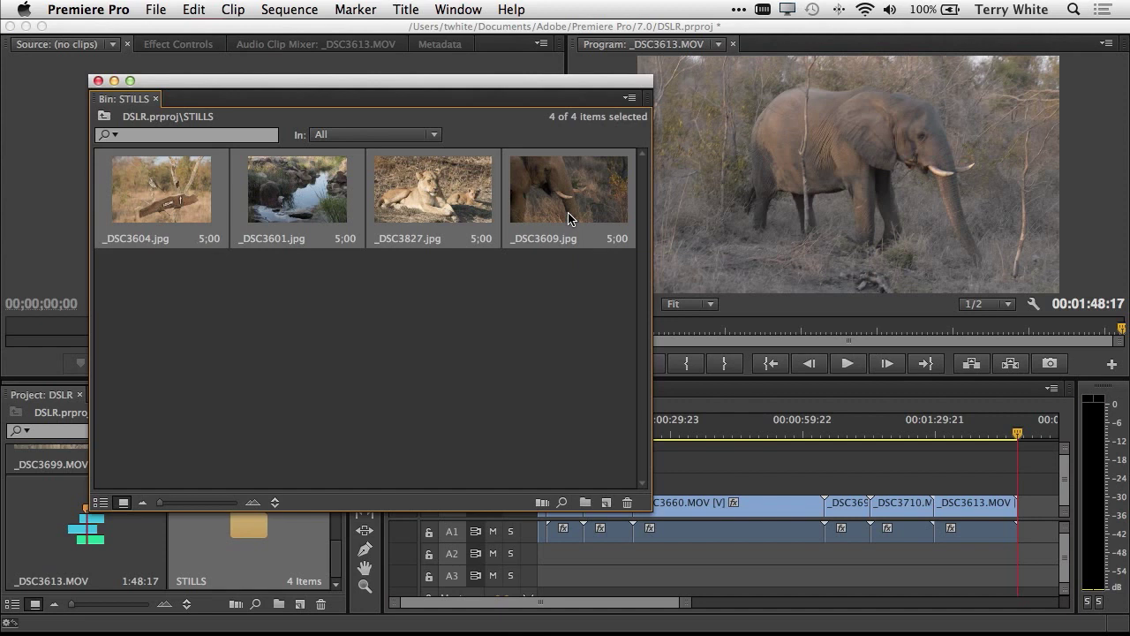
click(542, 503)
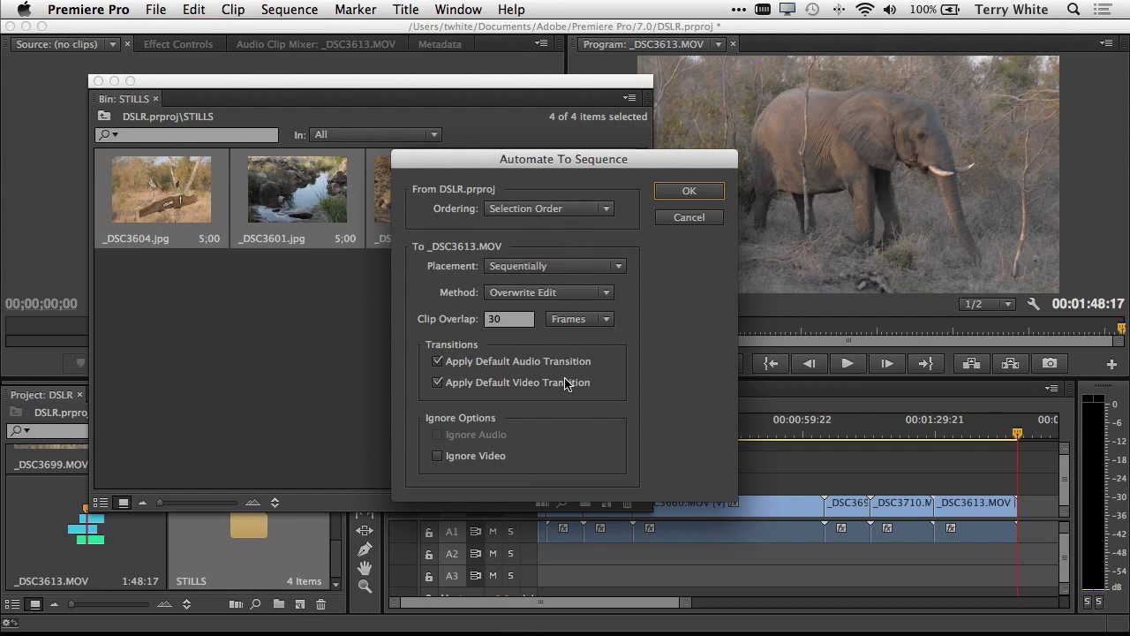
Step: Append the four stills with default transitions at the sequence end, close the bin, and play it back
click(661, 191)
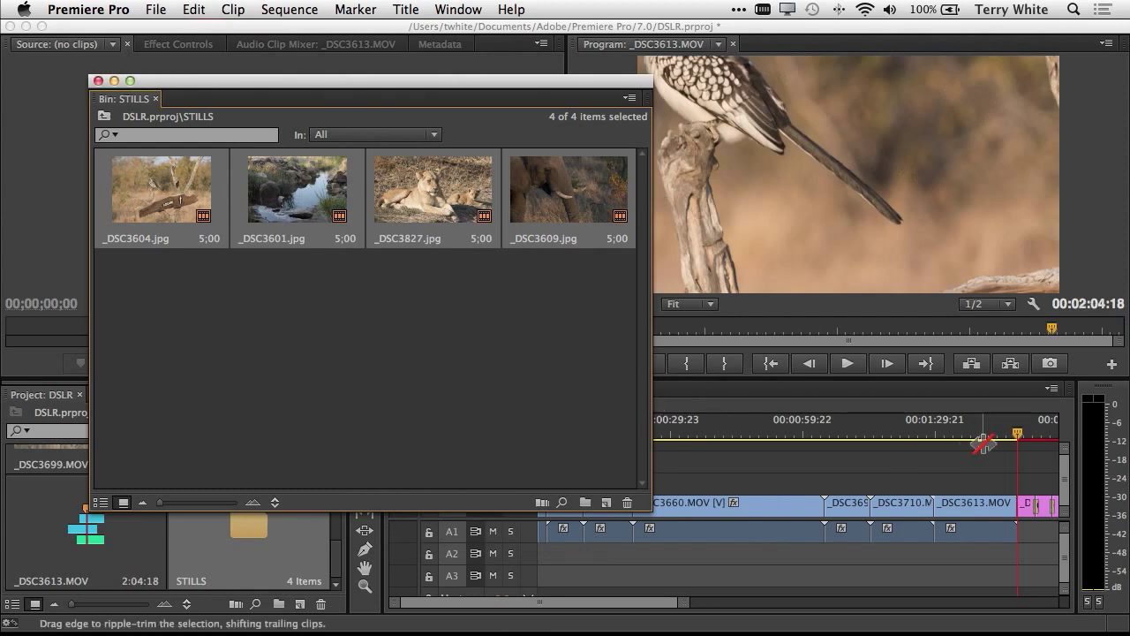
click(98, 80)
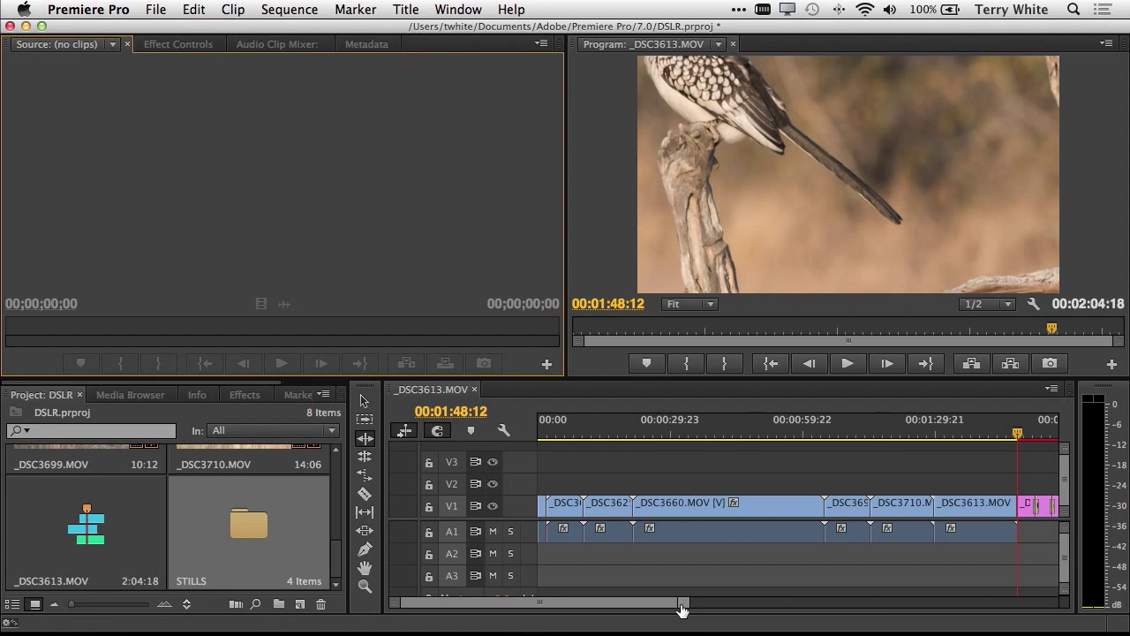
drag(679, 605, 709, 607)
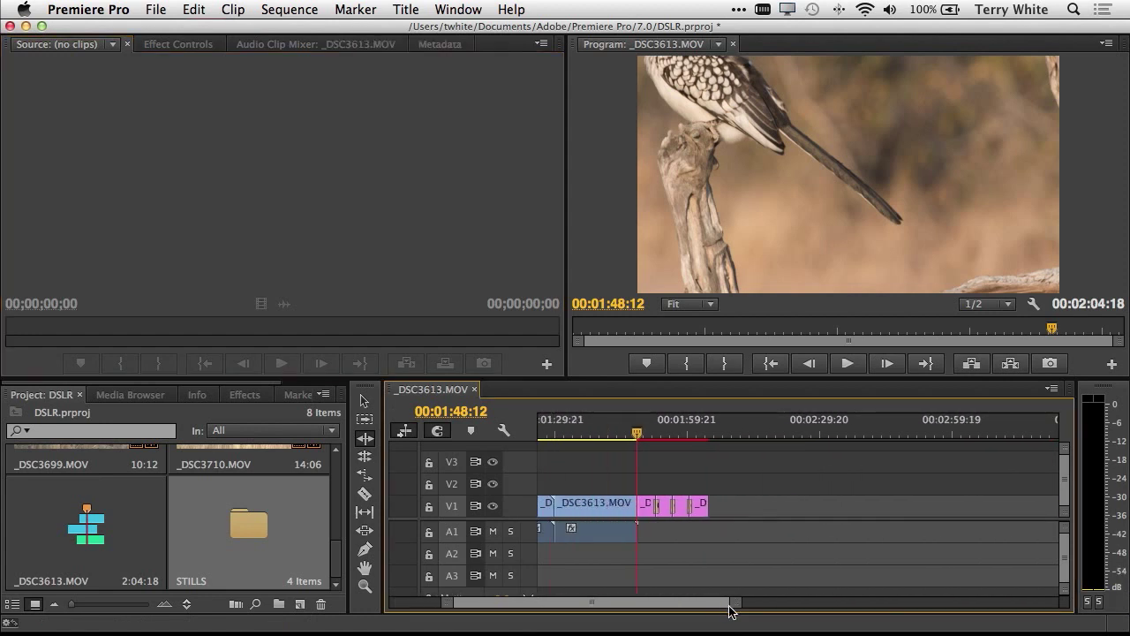
key(space)
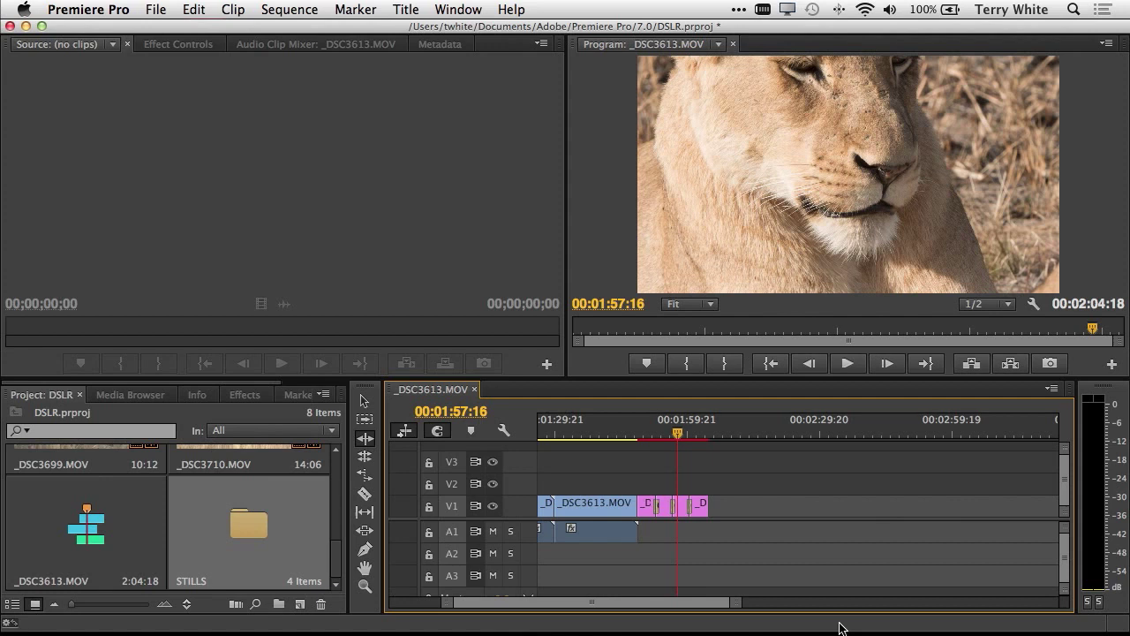
mouse_move(720, 632)
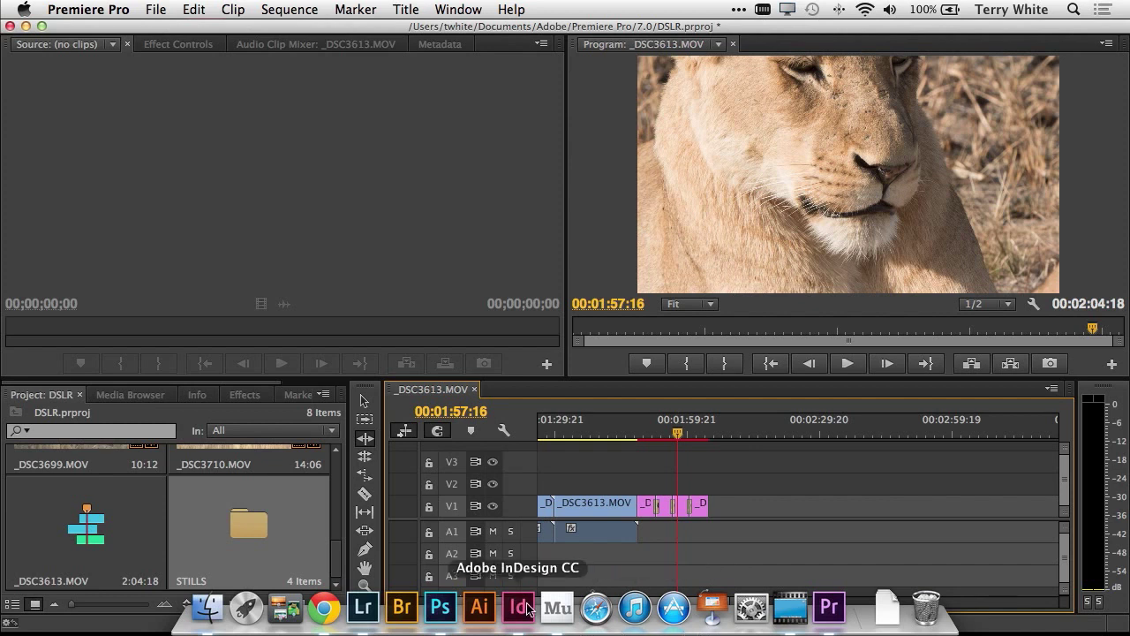
Step: Switch to Muse and open the WildIslesWorking07 site's Home page from Plan view
click(556, 610)
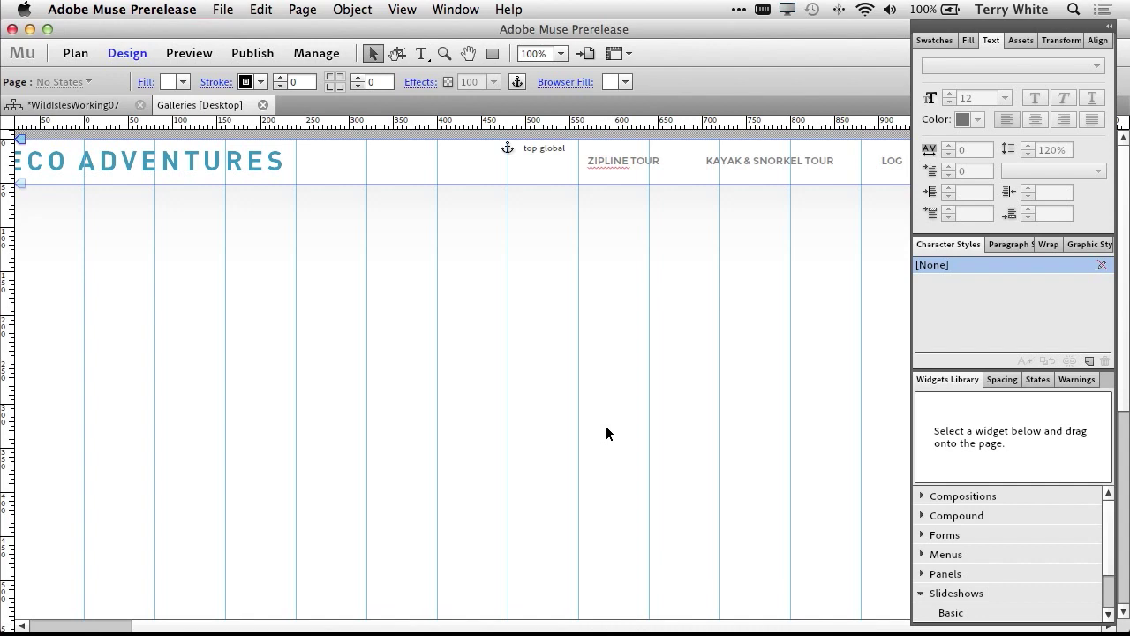
click(81, 108)
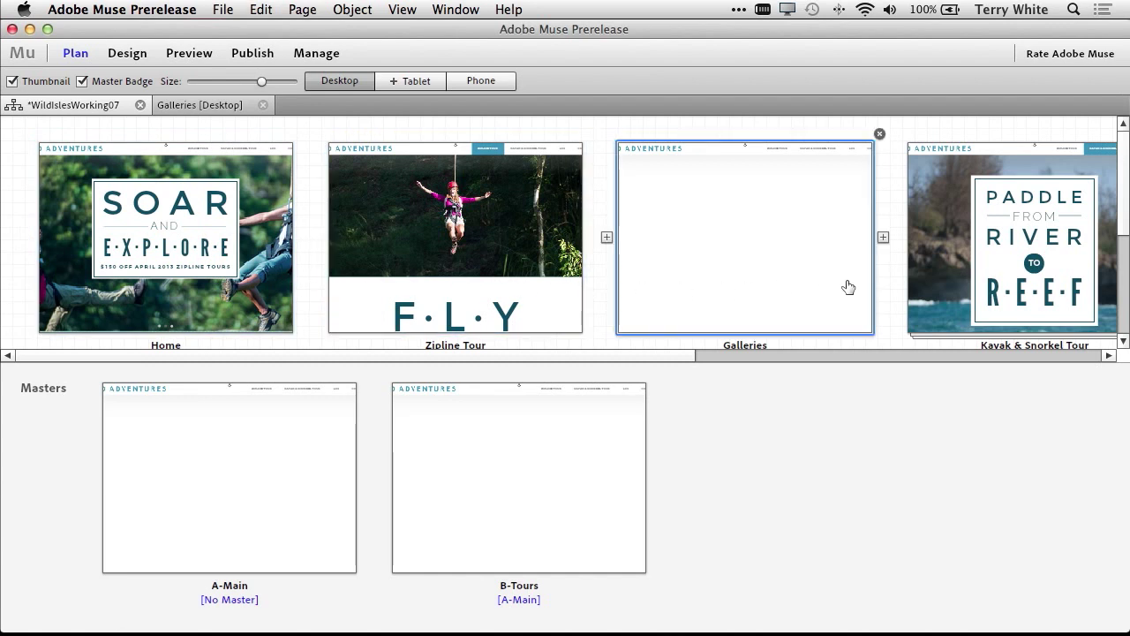
double_click(278, 288)
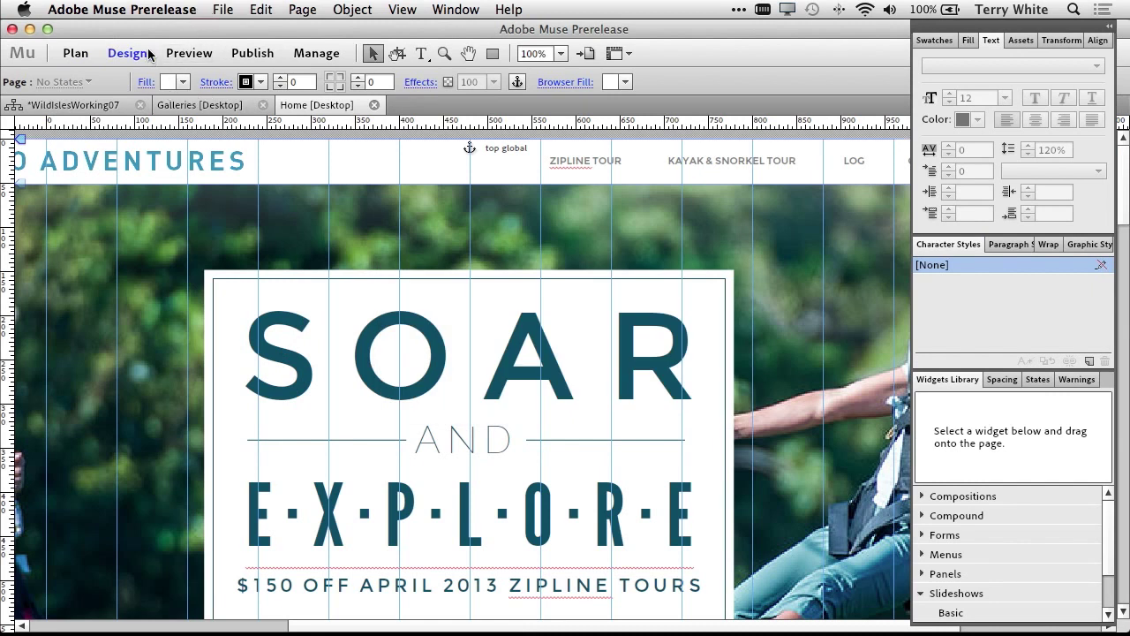
click(219, 9)
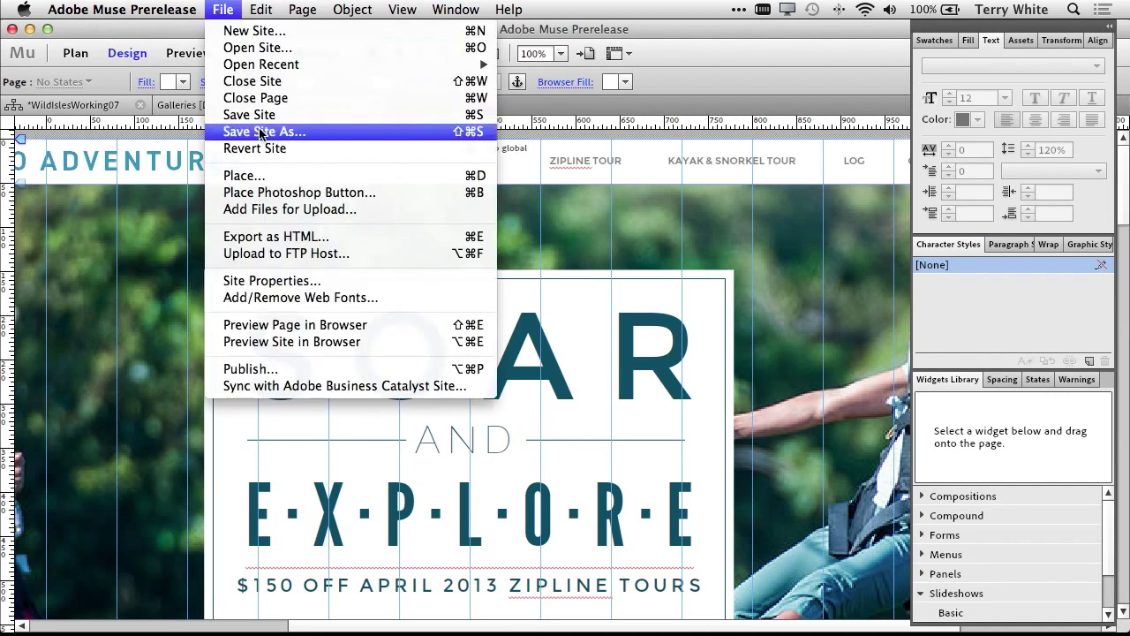
click(340, 328)
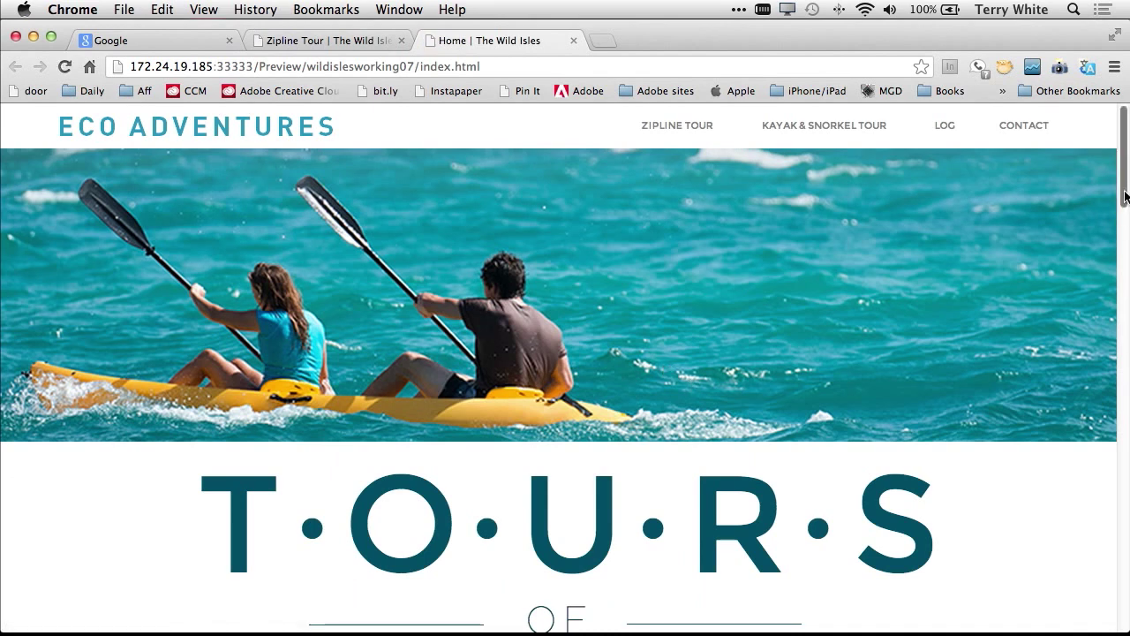
drag(1125, 197, 1126, 513)
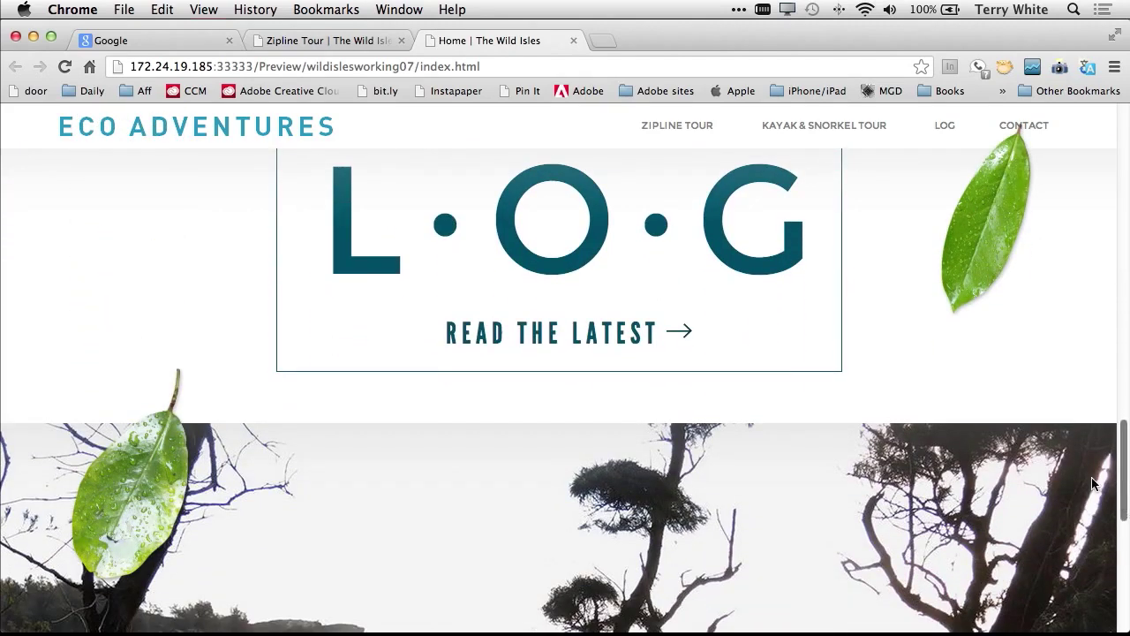
key(super+Tab)
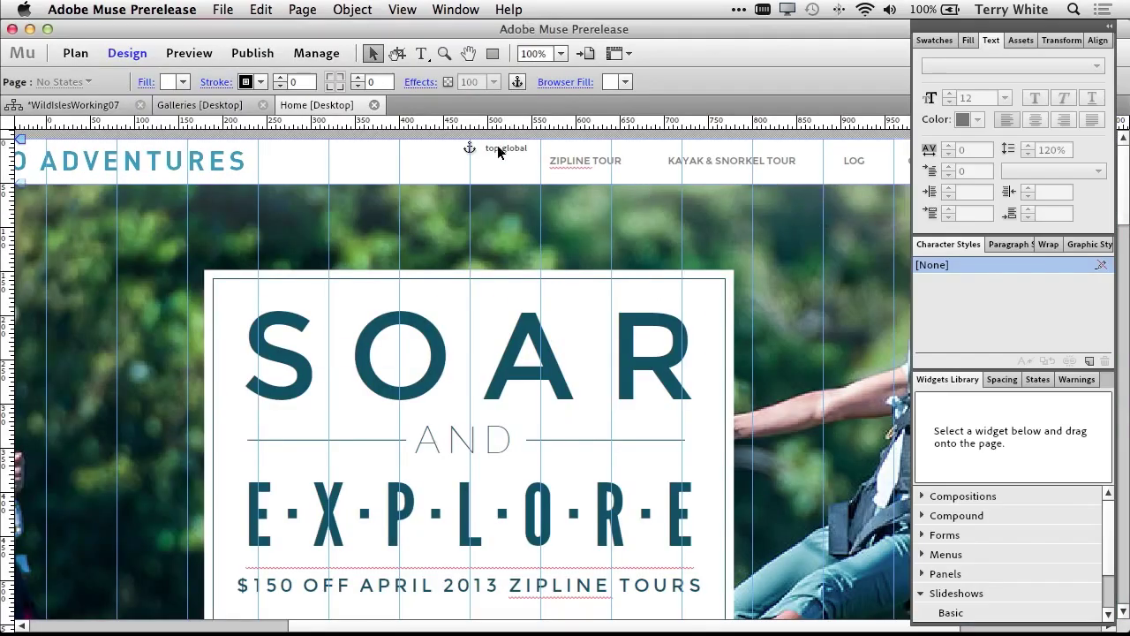
Step: Open the Galleries page and drop a Blank slideshow widget onto it
click(74, 107)
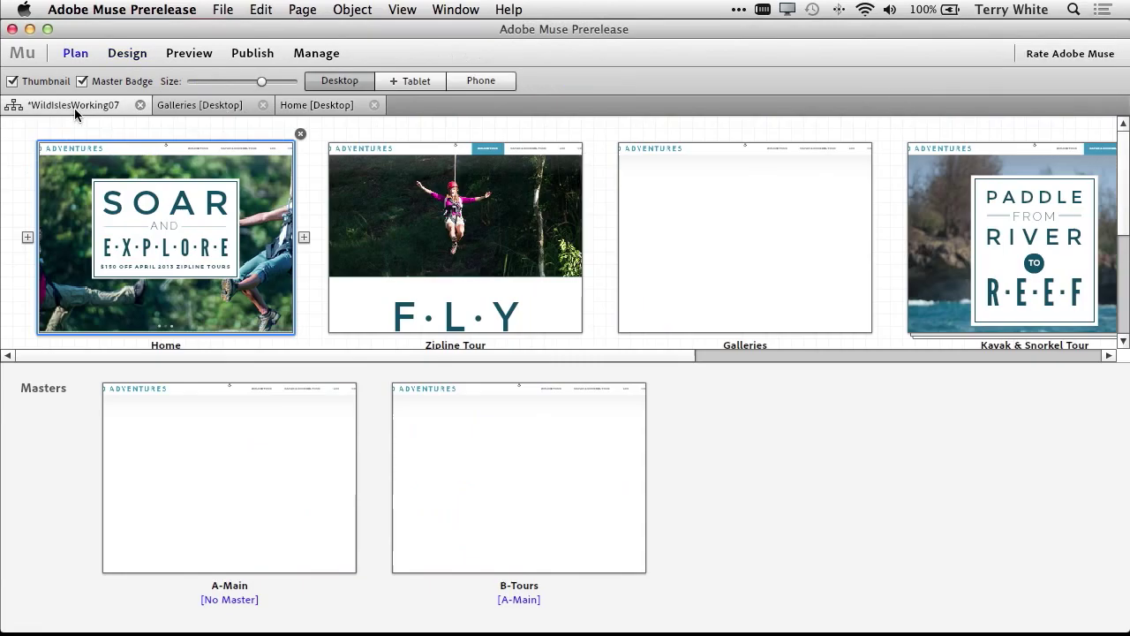
double_click(724, 256)
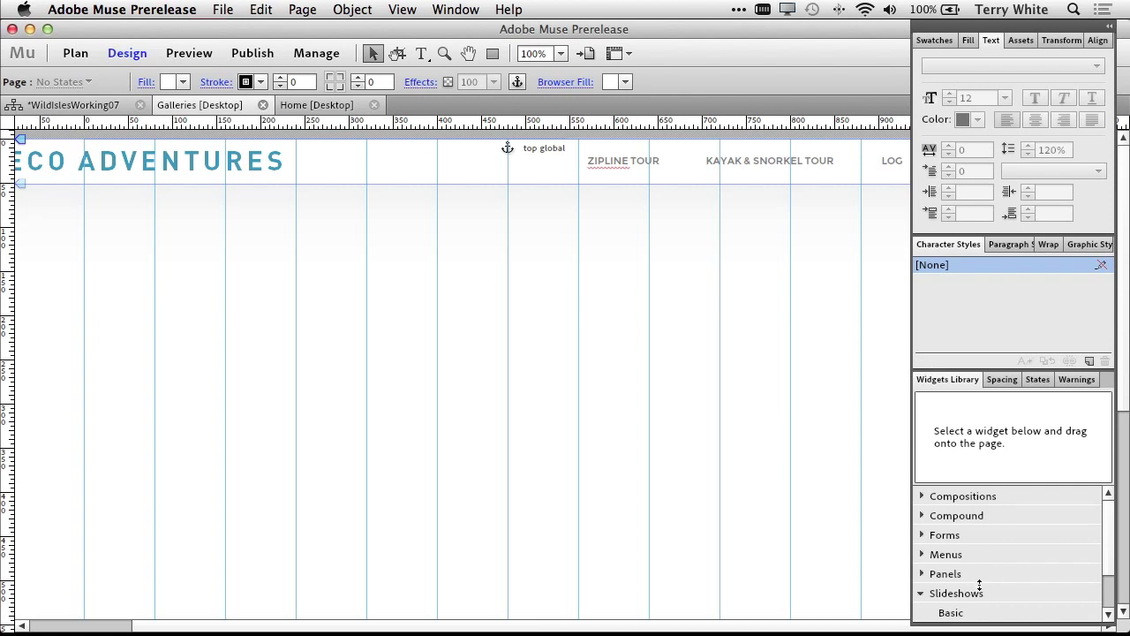
scroll(980, 584, down, 3)
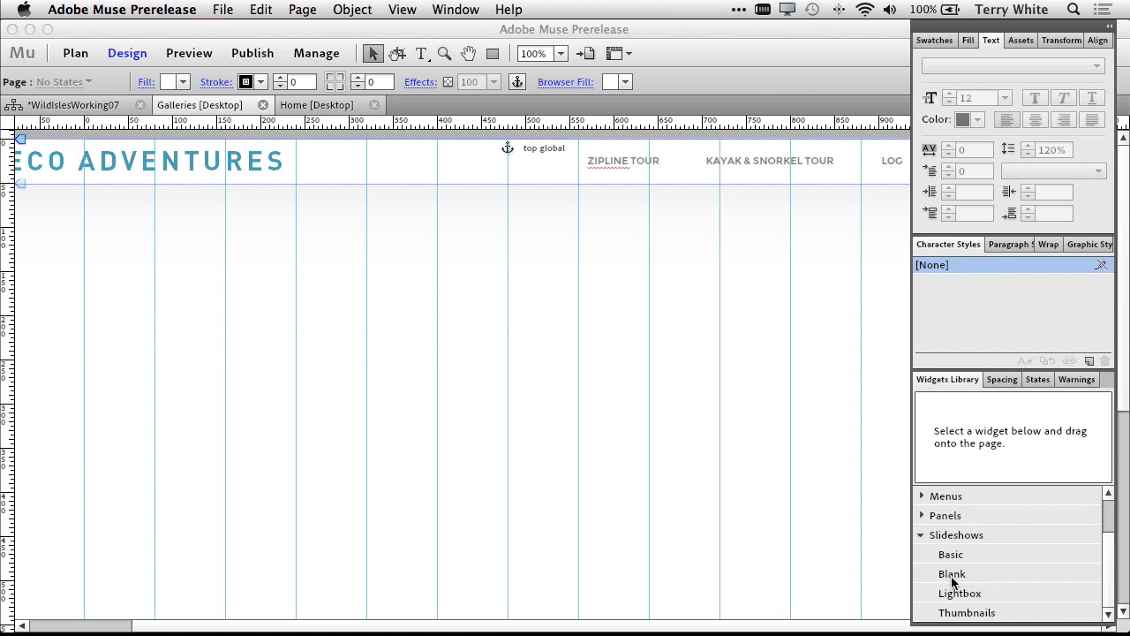
drag(951, 576, 222, 222)
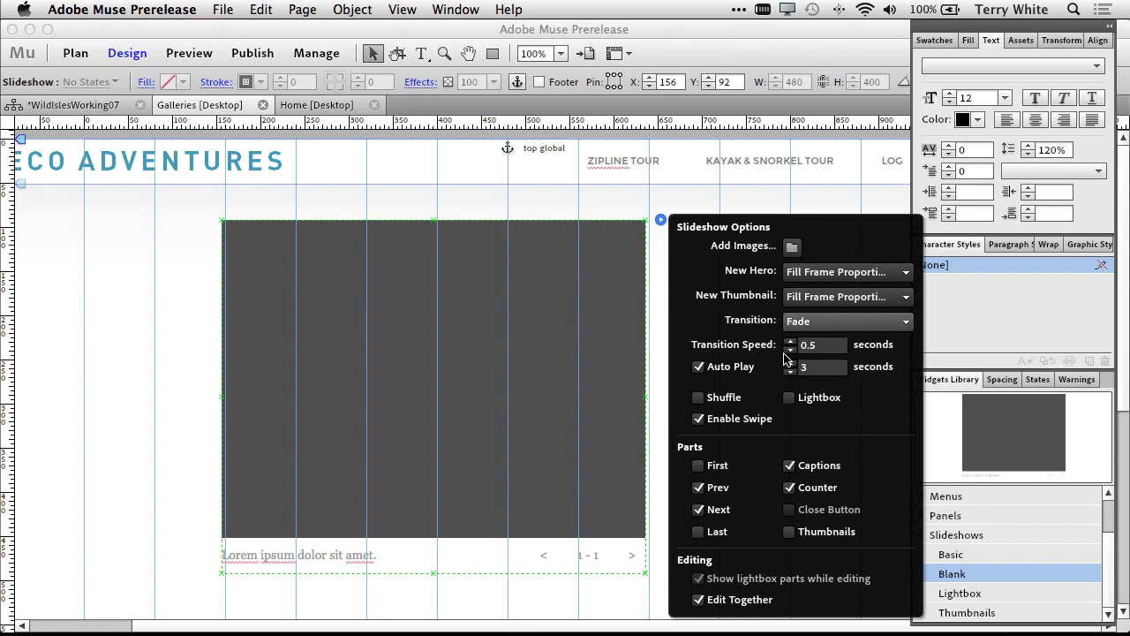
Step: Turn off the slideshow's Captions and Counter and begin adding its images
click(790, 466)
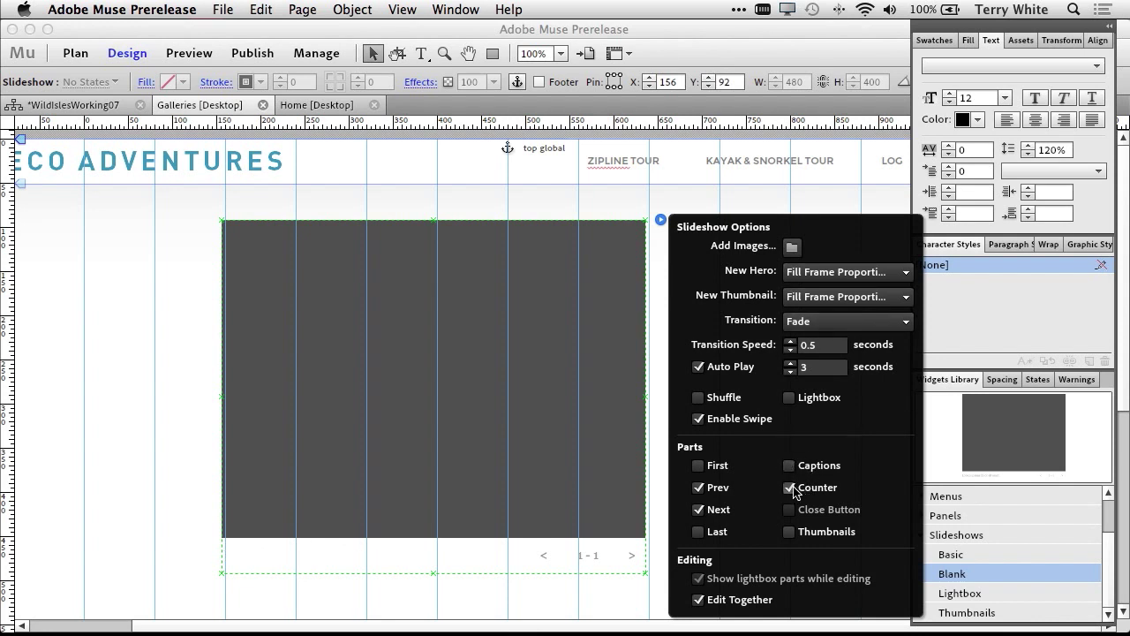
click(791, 489)
click(794, 247)
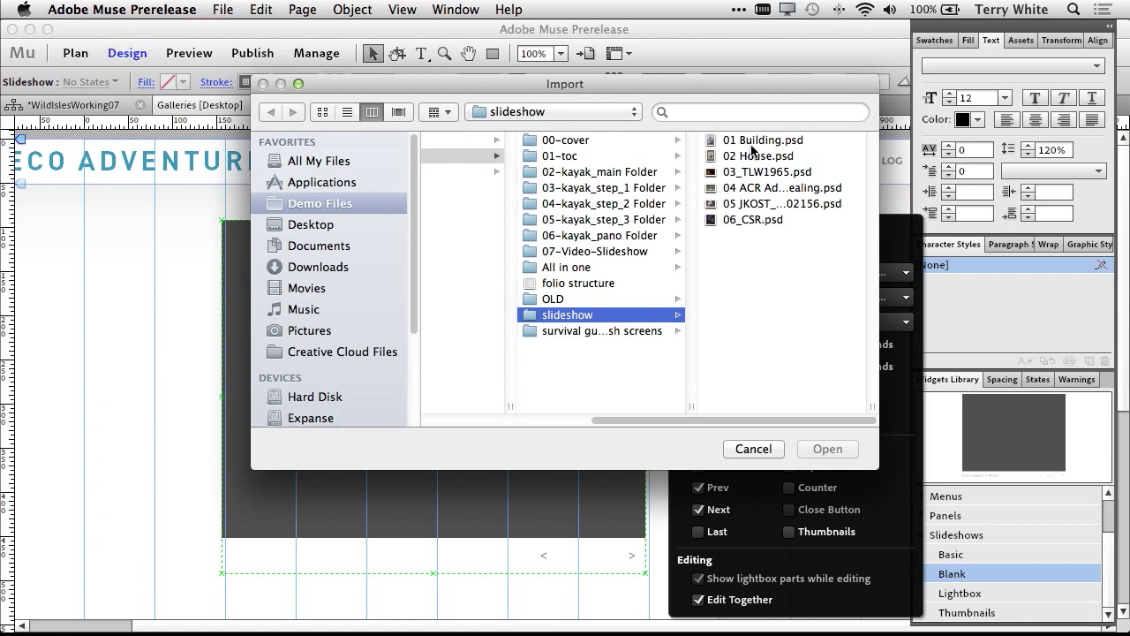
Step: Import the six images 01 Building.psd through 06_CSR.psd into the Muse slideshow
click(752, 141)
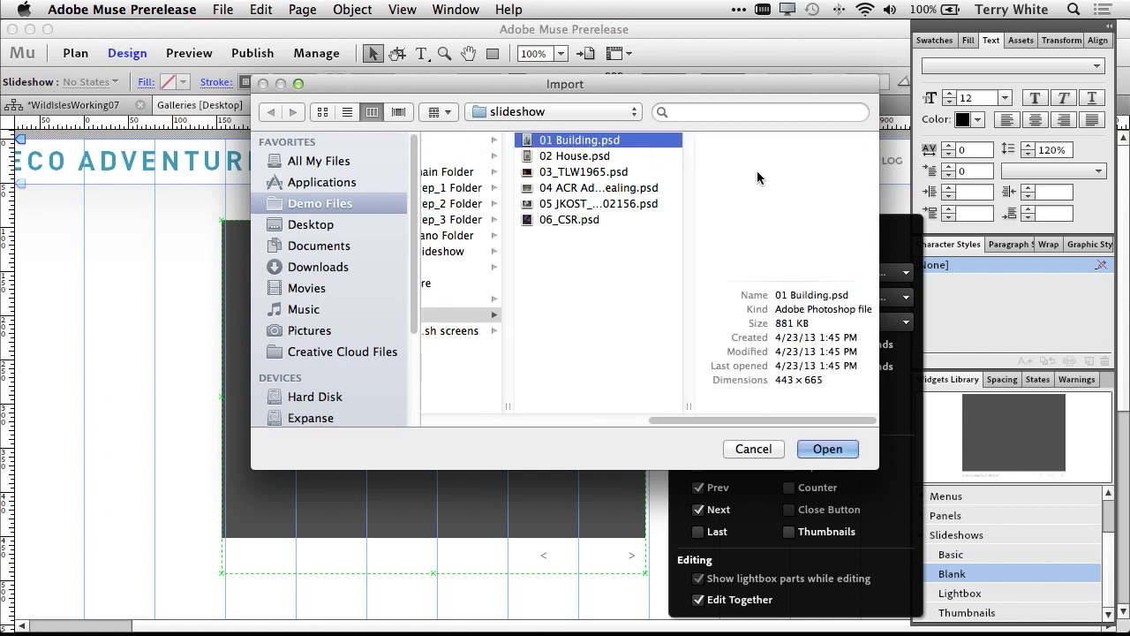
shift+click(577, 222)
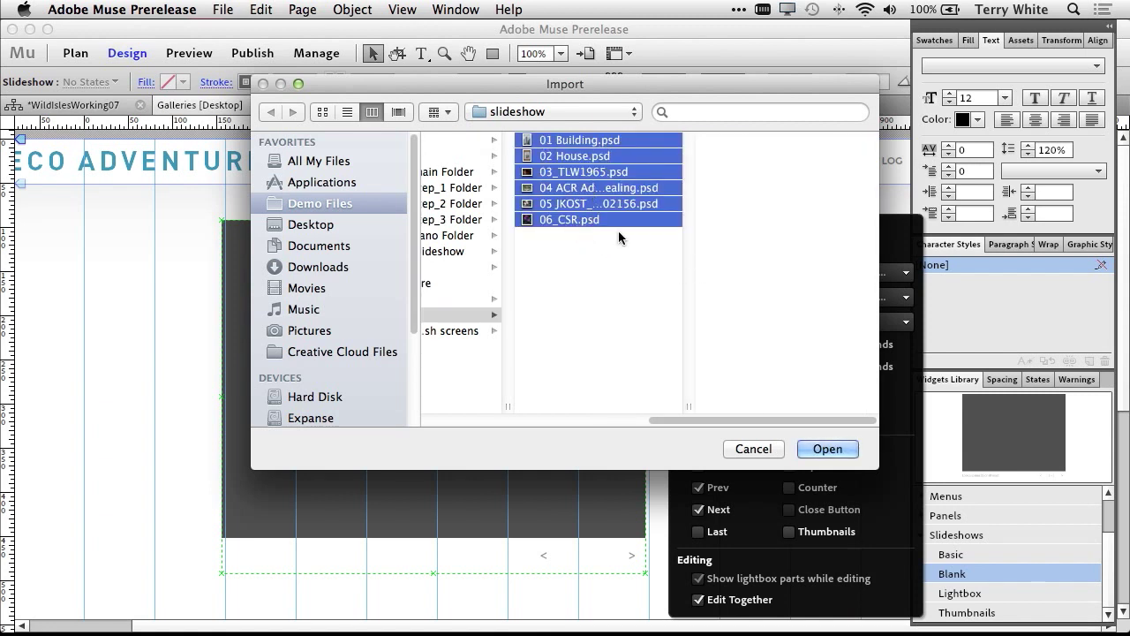
click(827, 450)
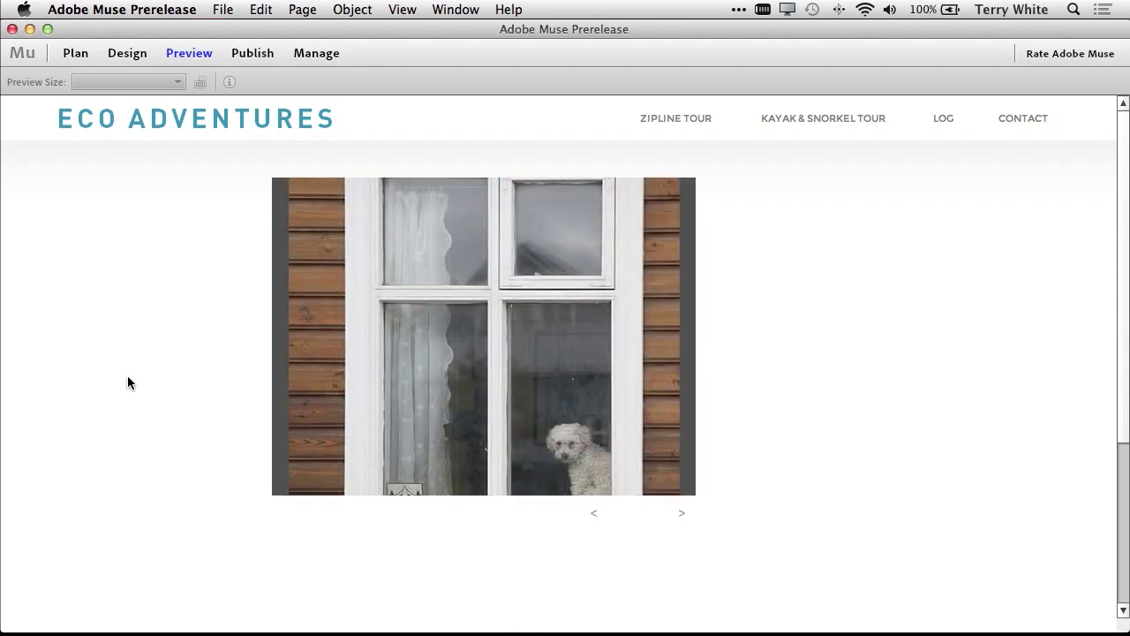
Step: Advance the previewed Galleries slideshow three photos forward to the waterfall image
click(683, 514)
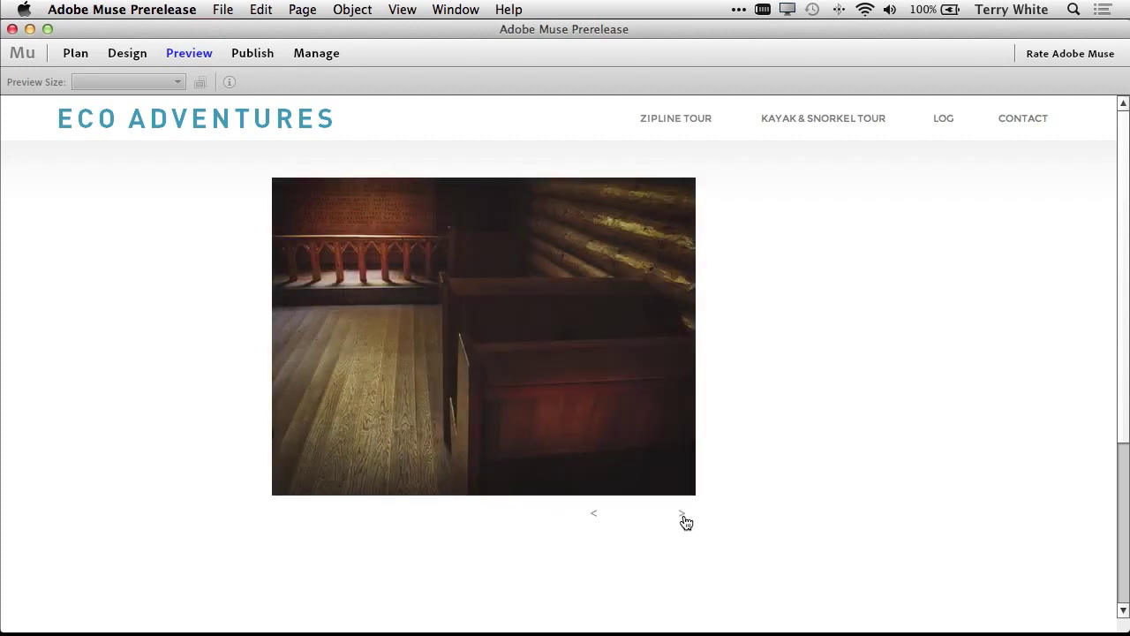
click(683, 514)
click(684, 517)
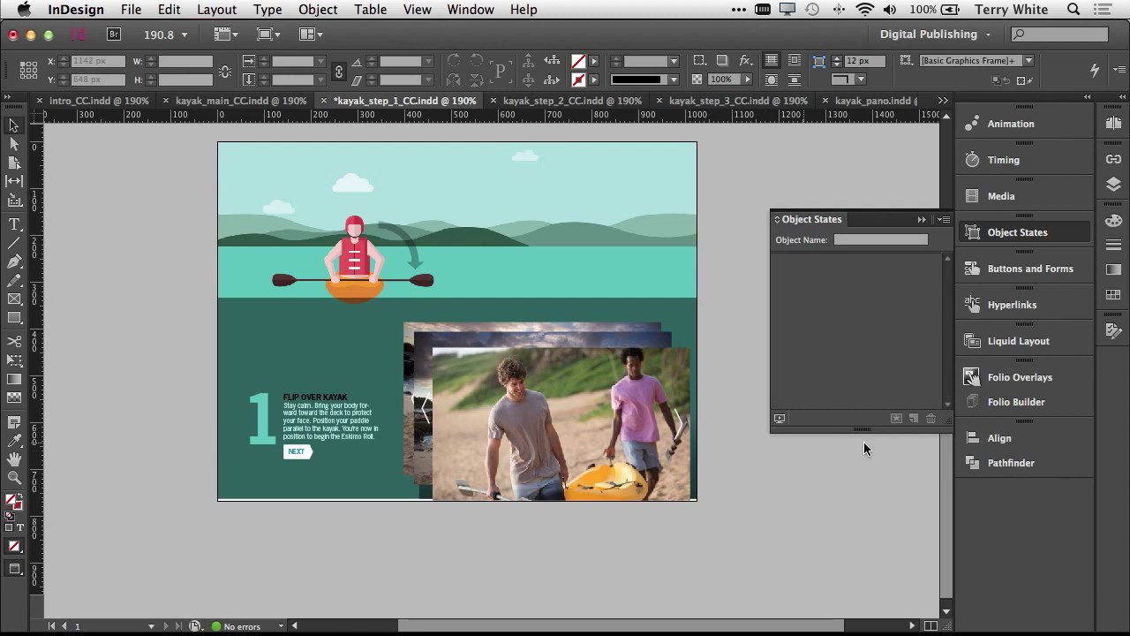
Step: Scroll the kayak_step_1_CC.indd page into view to show the stacked kayak photos
drag(944, 493, 928, 465)
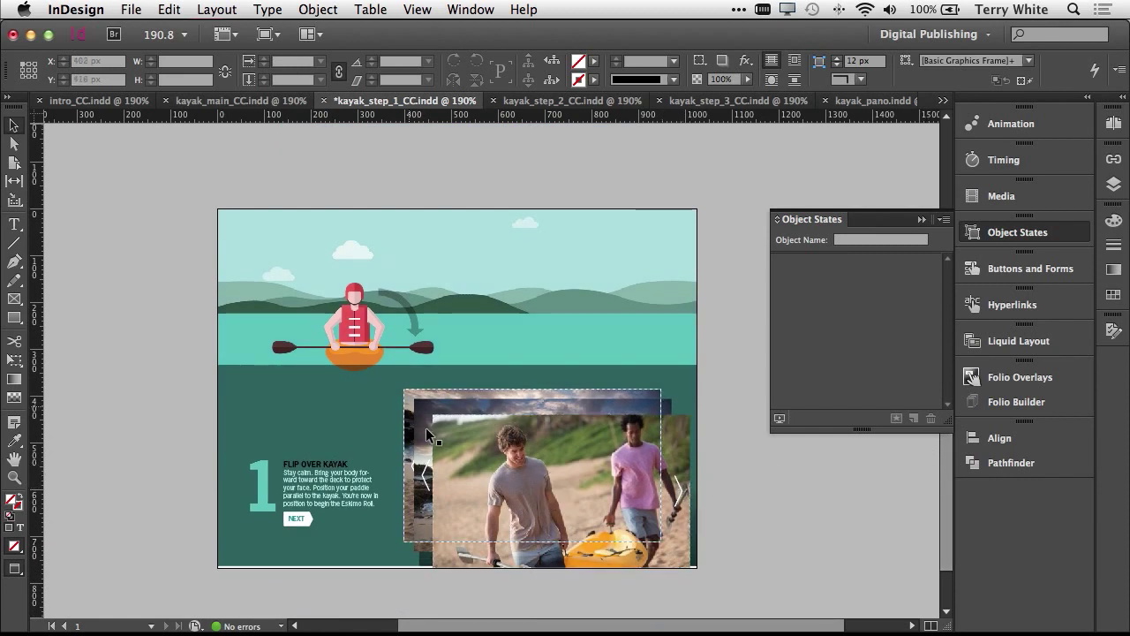
Step: Align the three kayak photos' left and top edges and combine them into a multi-state object
drag(391, 392, 531, 494)
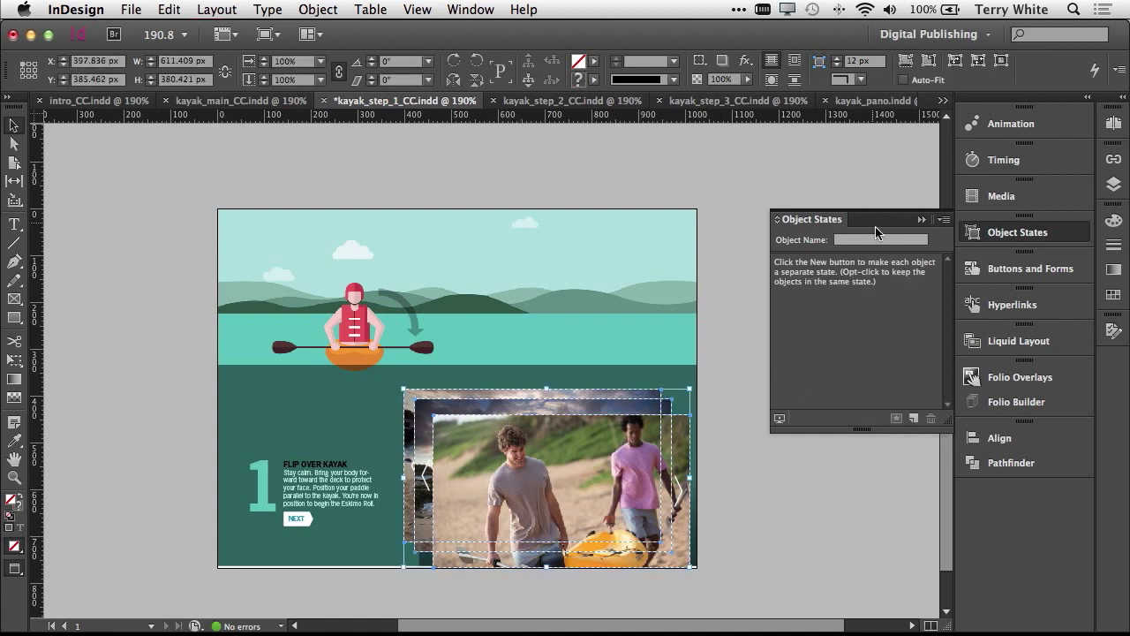
click(993, 439)
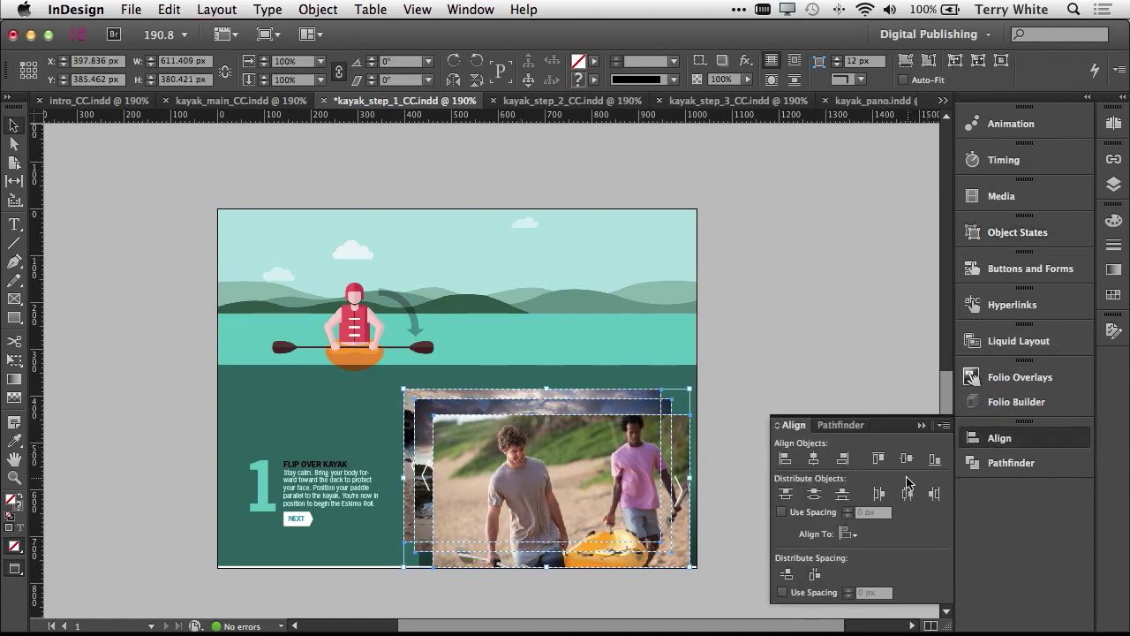
click(790, 461)
click(878, 459)
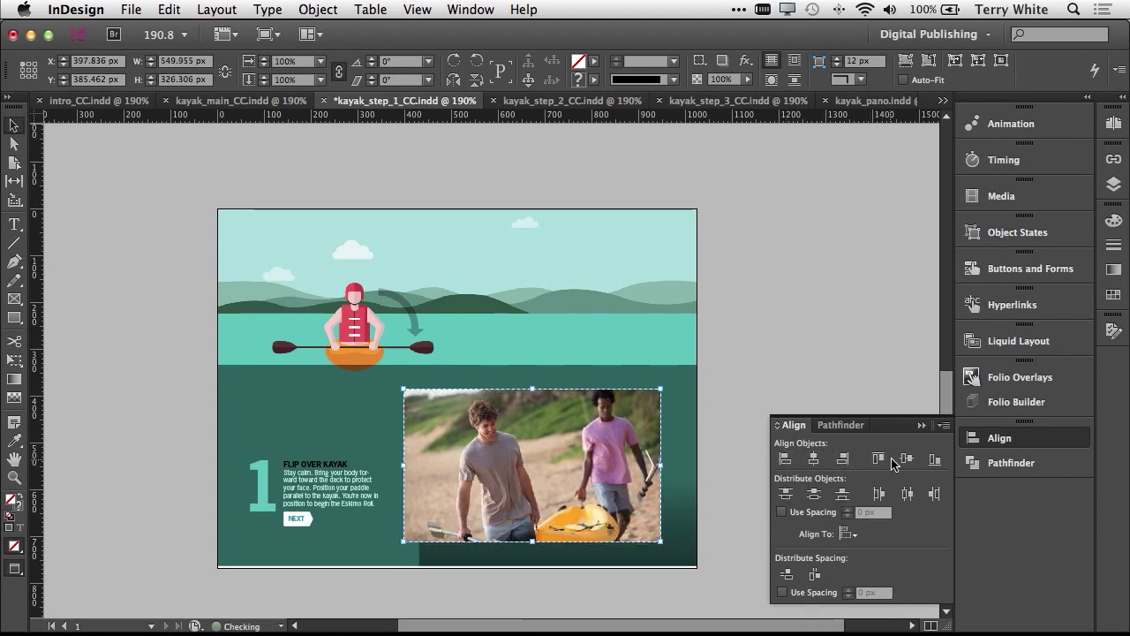
click(1002, 238)
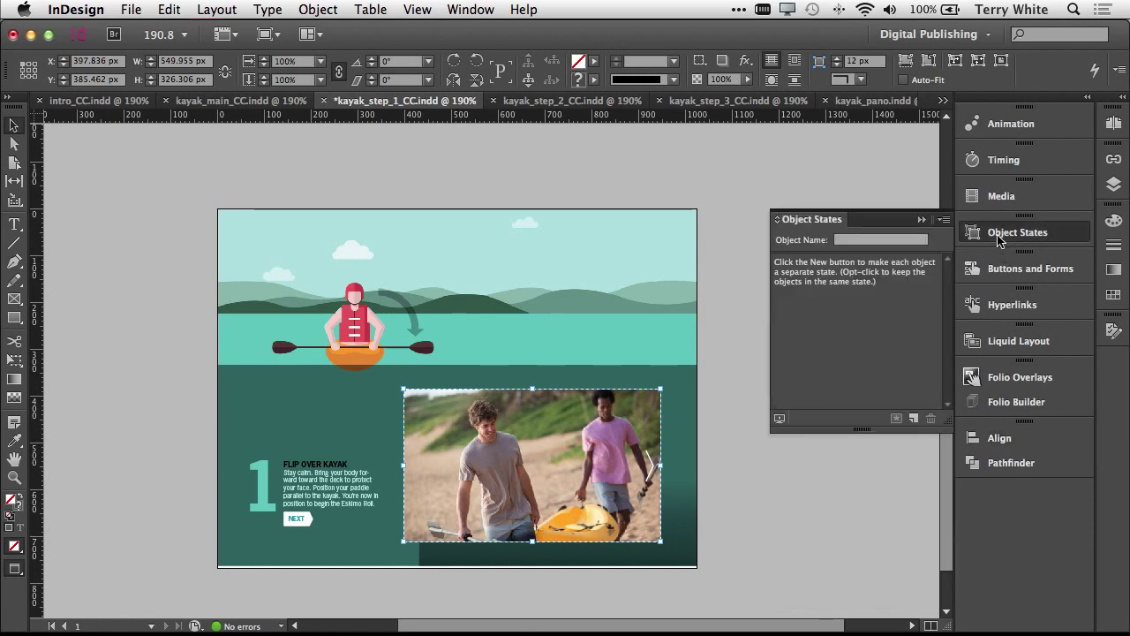
click(913, 421)
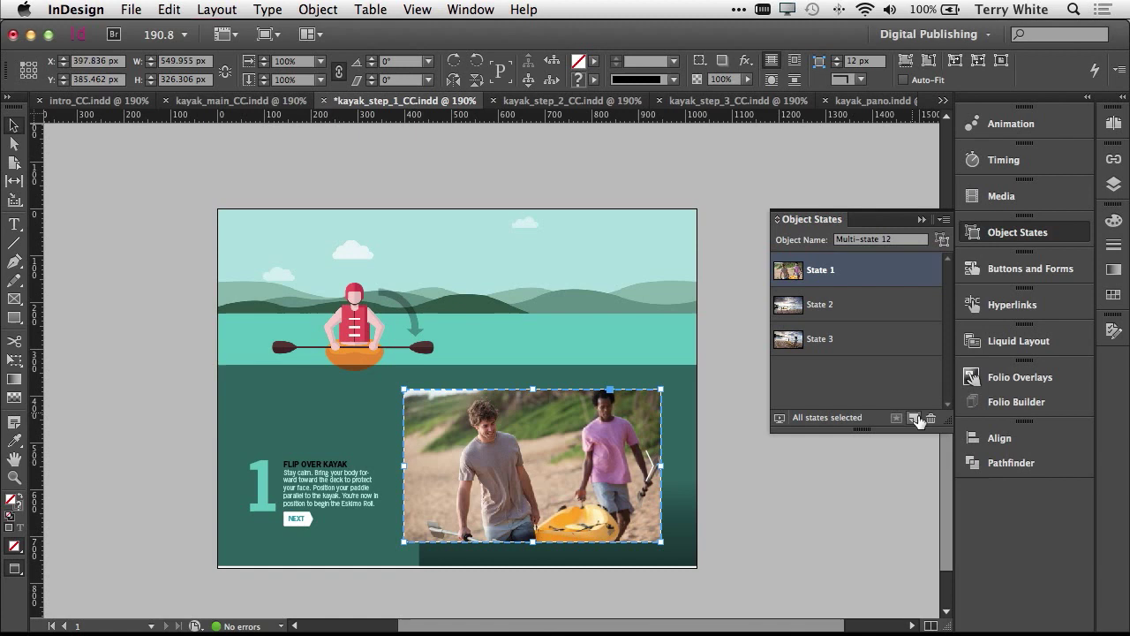
Step: Set the slideshow overlay to Auto Play and Swipe to Change Image
click(1020, 379)
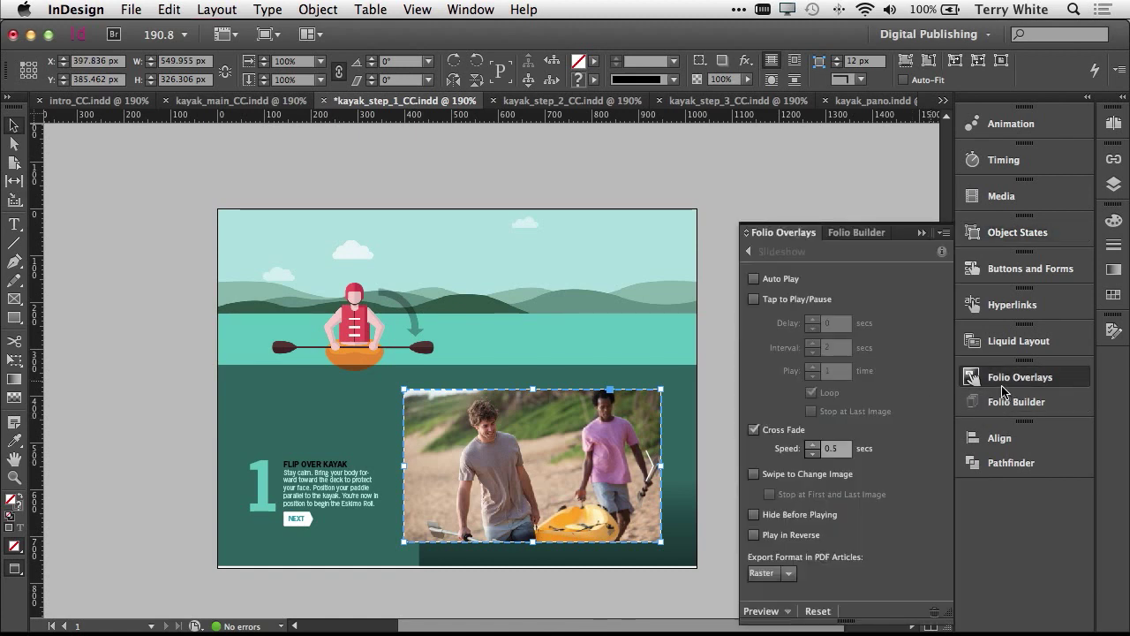
click(787, 280)
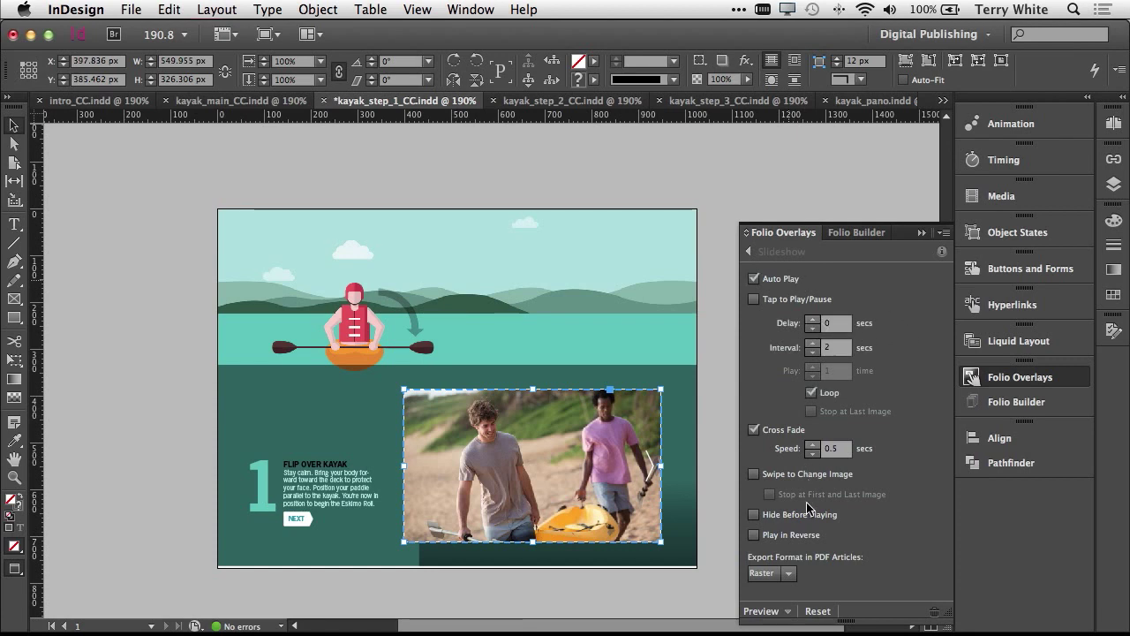
click(824, 477)
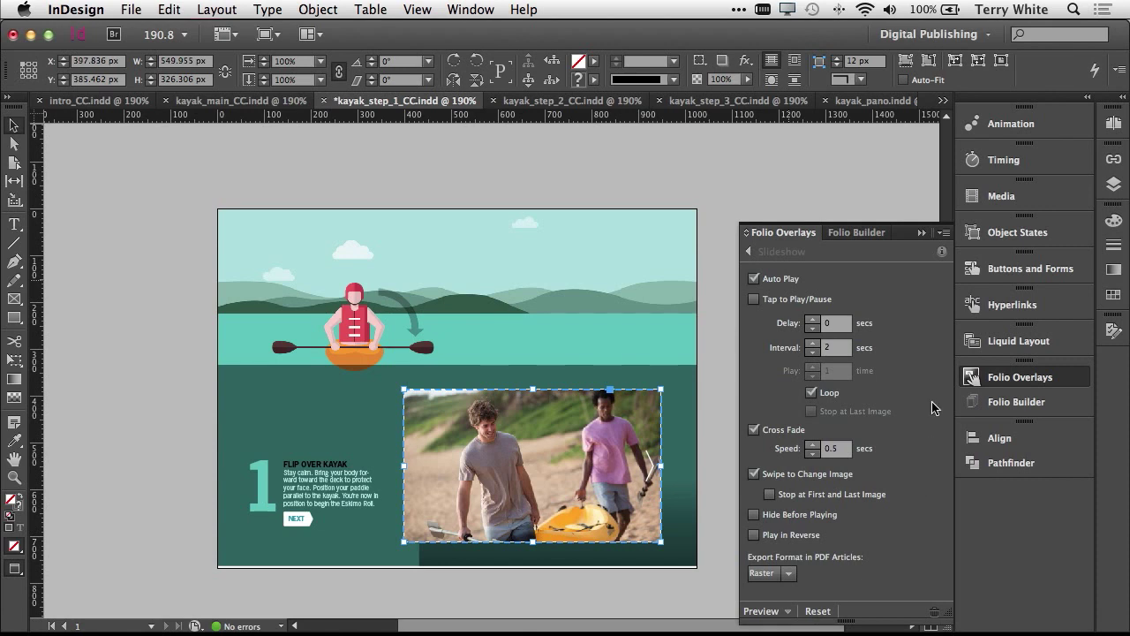
Step: Select the 1024 x 768 folio in Folio Builder and show its actions menu
click(992, 405)
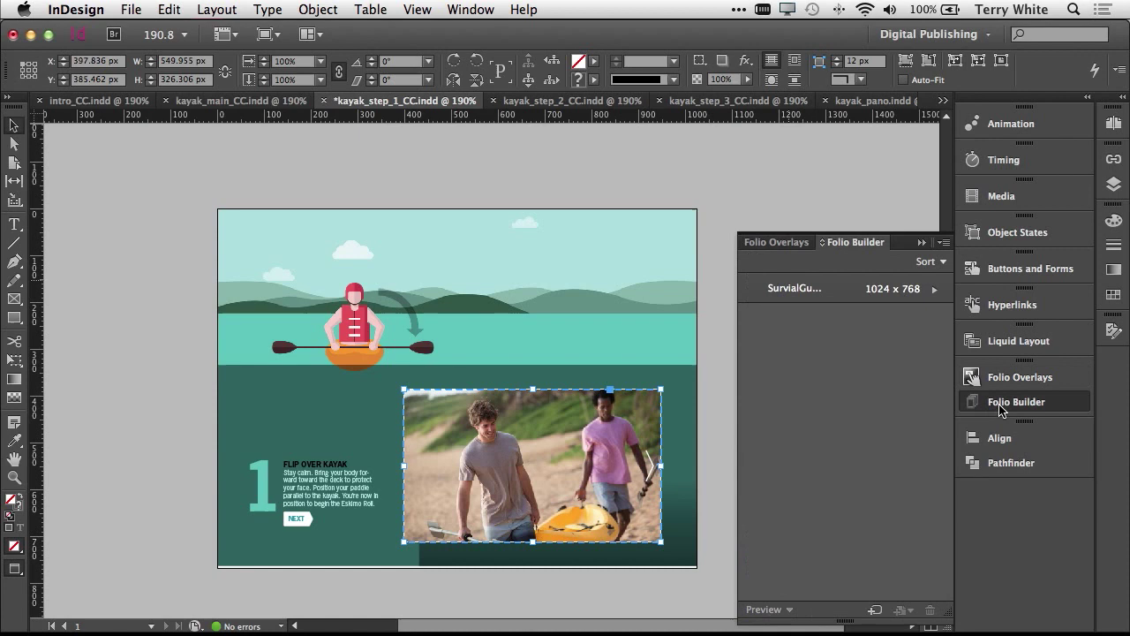
click(830, 302)
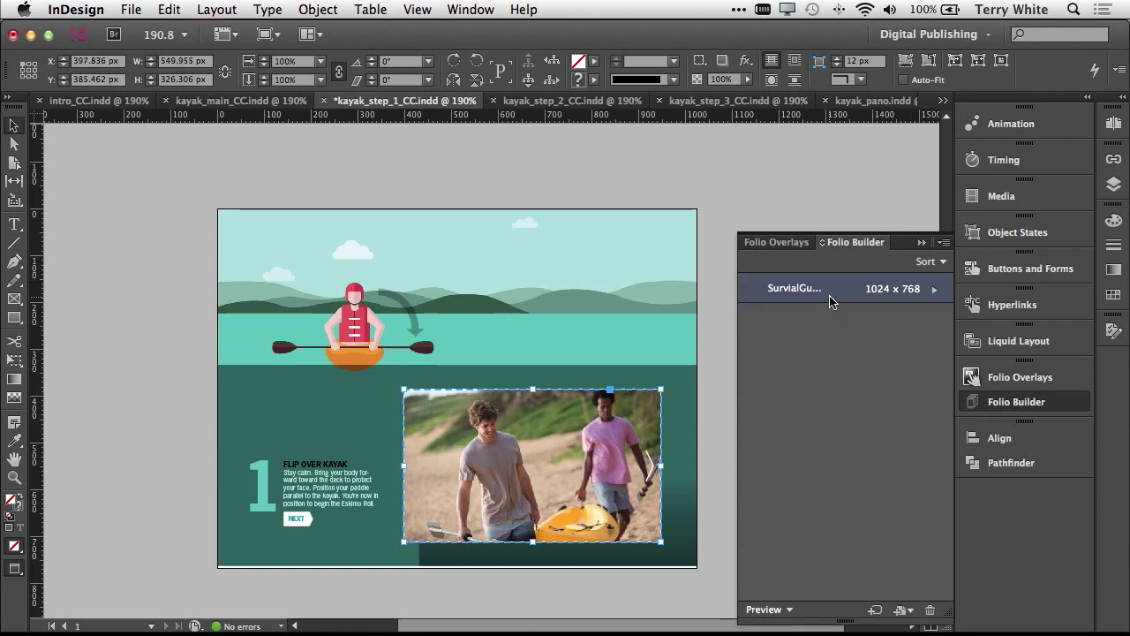
click(944, 243)
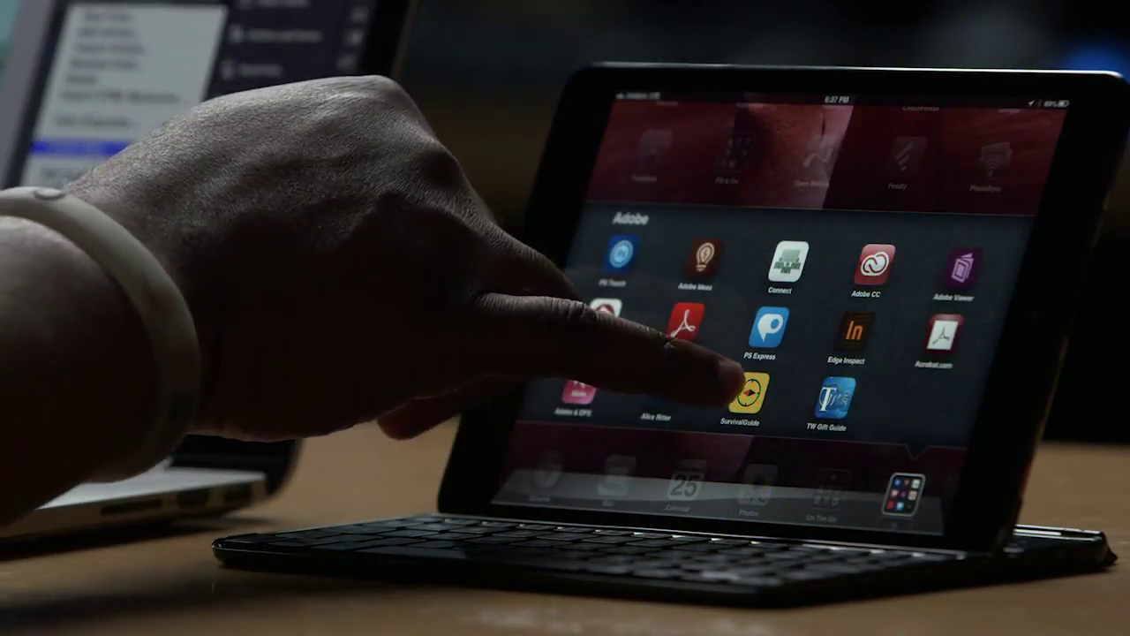
Step: Launch SurvivalGuide on the iPad, swipe the kayak slideshow, and open the navigation article
click(747, 392)
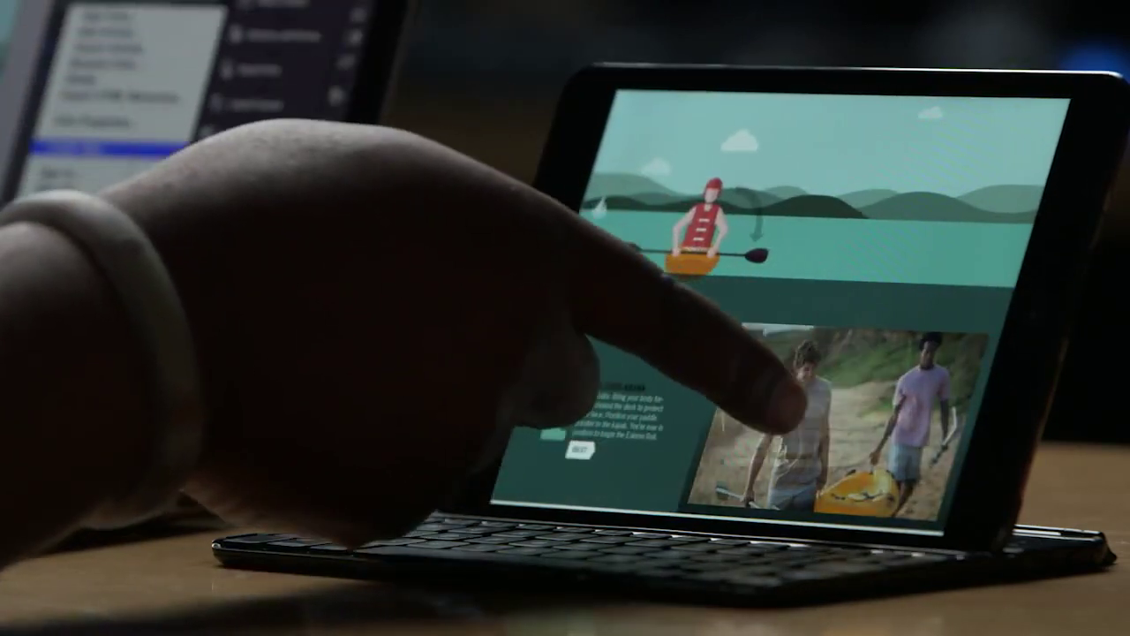
drag(799, 402, 909, 402)
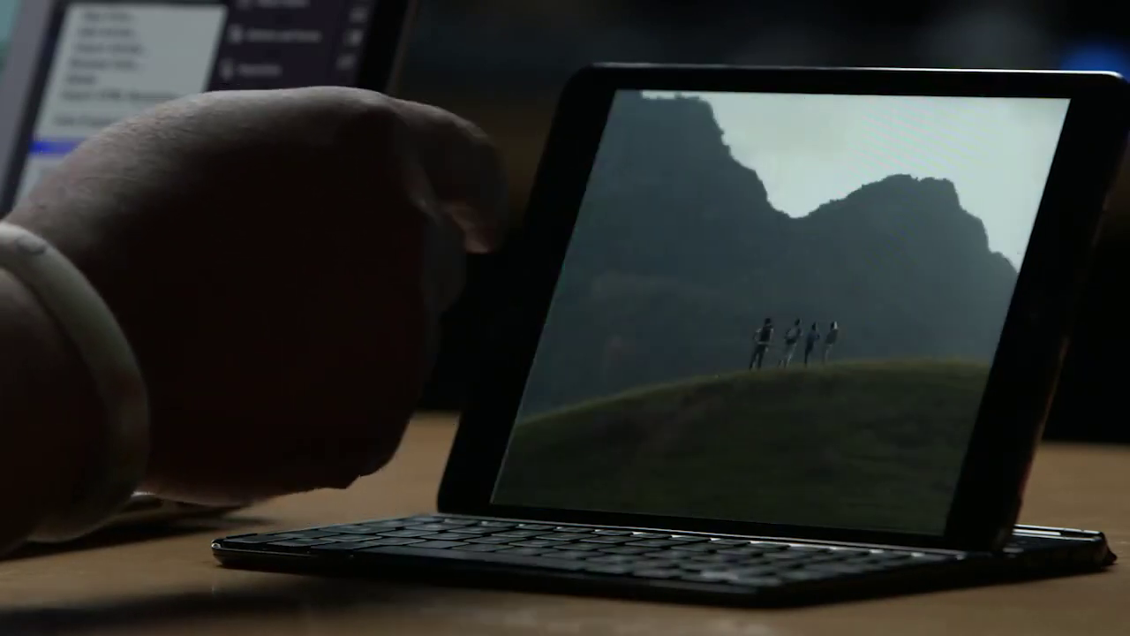
click(732, 256)
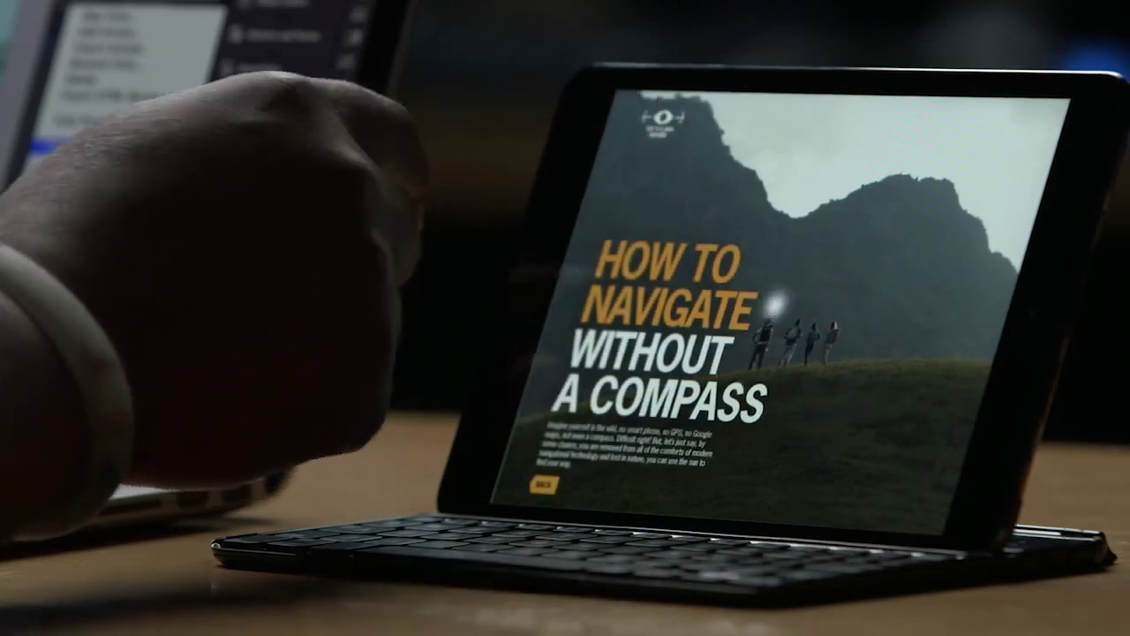